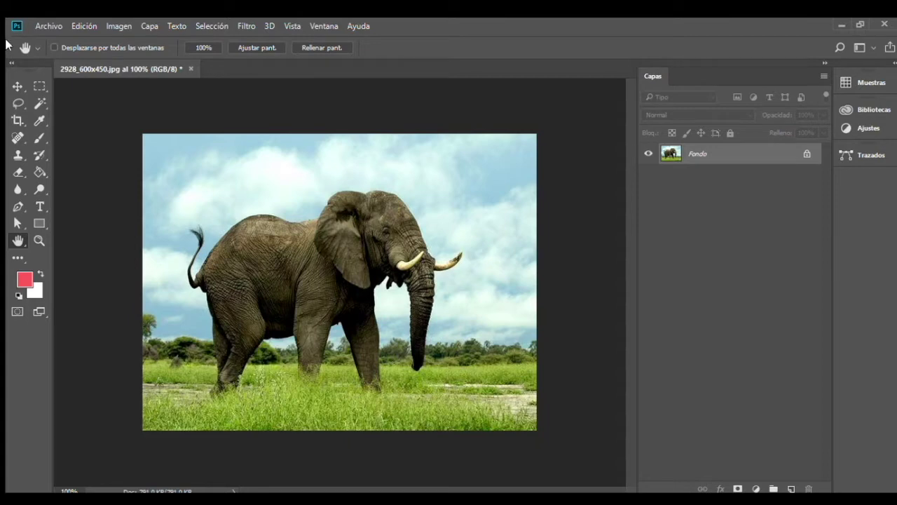
- Draw a rectangular marquee selection around the elephant's torso and head, leaving out its rear, trunk and feet
{"action": "left_click", "coordinate": [15, 84]}
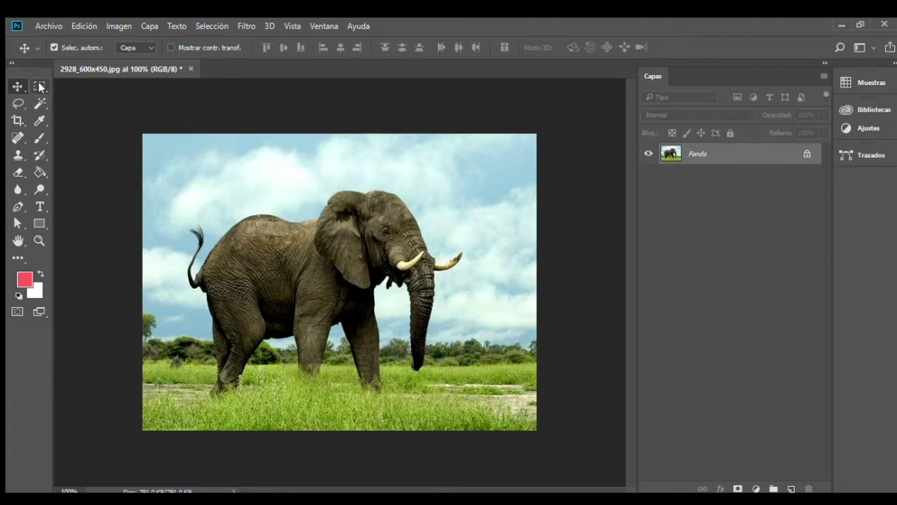
{"action": "left_click", "coordinate": [39, 86]}
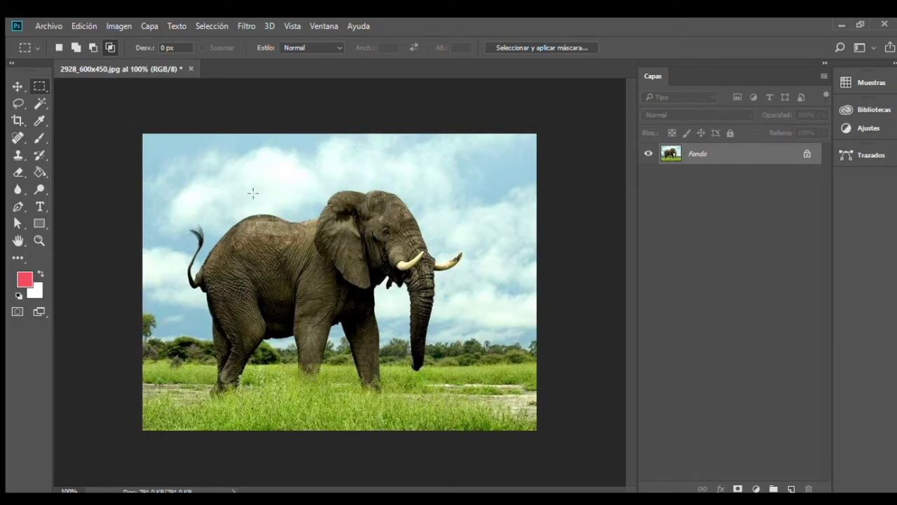
{"action": "left_click_drag", "start_coordinate": [222, 184], "coordinate": [398, 346]}
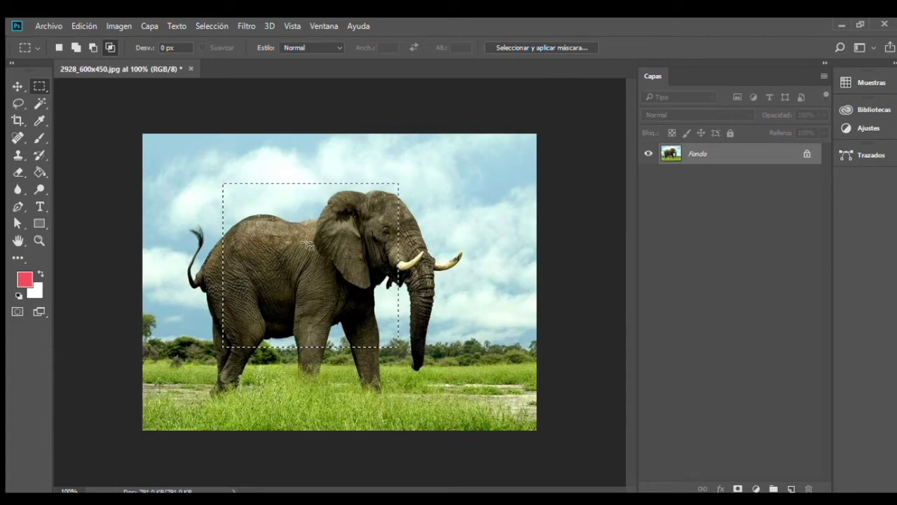
- Try erasing the elephant's body inside the rectangular selection with the Eraser, and undo the erased strokes
{"action": "left_click", "coordinate": [39, 137]}
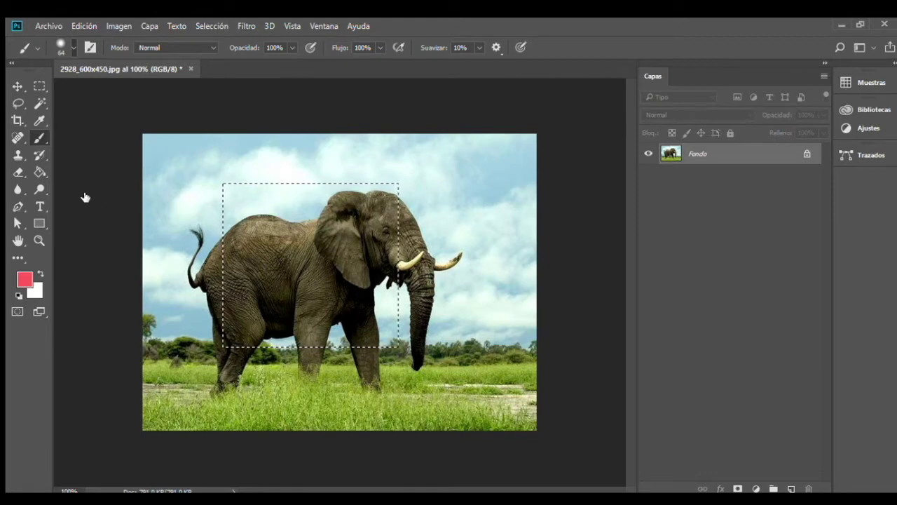
{"action": "key", "text": "e"}
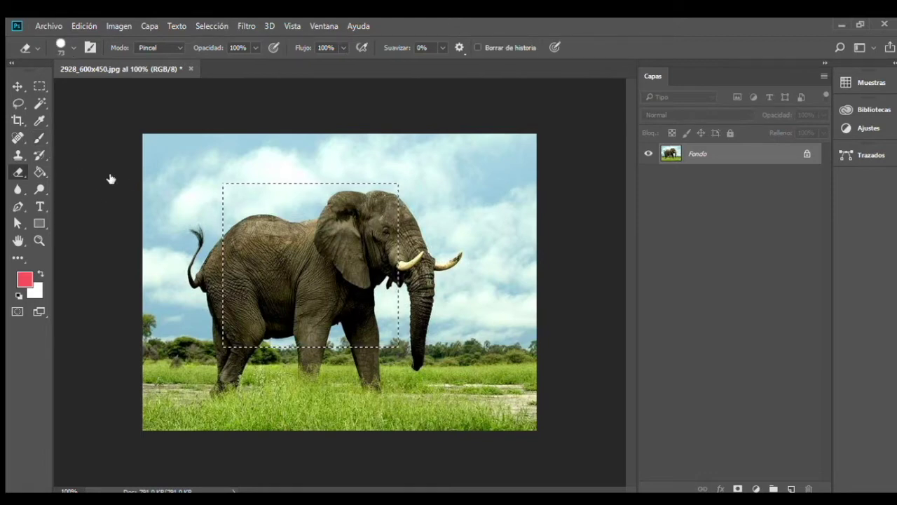
{"action": "left_click_drag", "start_coordinate": [250, 208], "coordinate": [389, 245]}
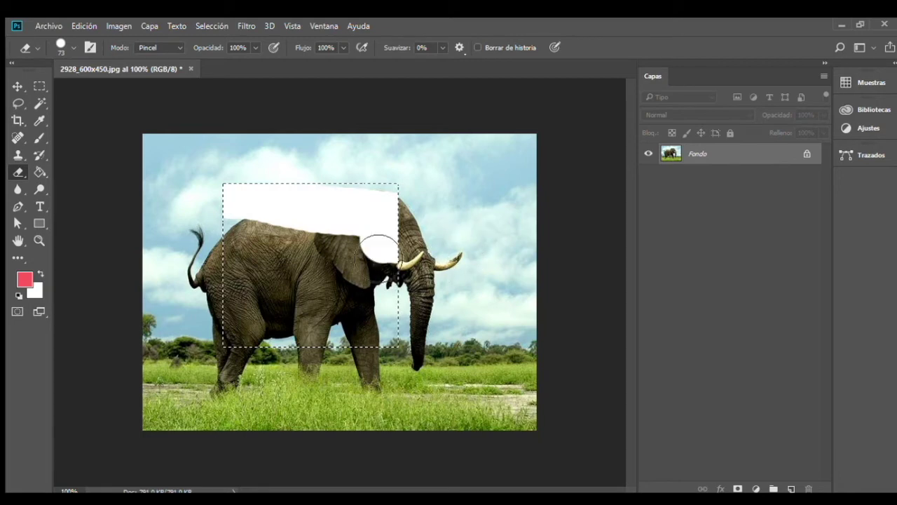
{"action": "mouse_move", "coordinate": [376, 358]}
{"action": "left_mouse_down"}
{"action": "mouse_move", "coordinate": [414, 309]}
{"action": "mouse_move", "coordinate": [388, 288]}
{"action": "mouse_move", "coordinate": [276, 321]}
{"action": "left_mouse_up"}
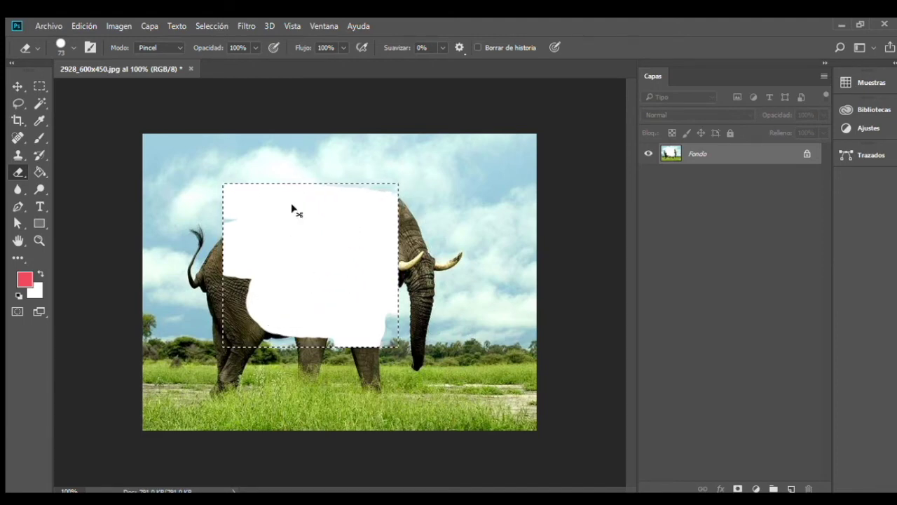
{"action": "key", "text": "h"}
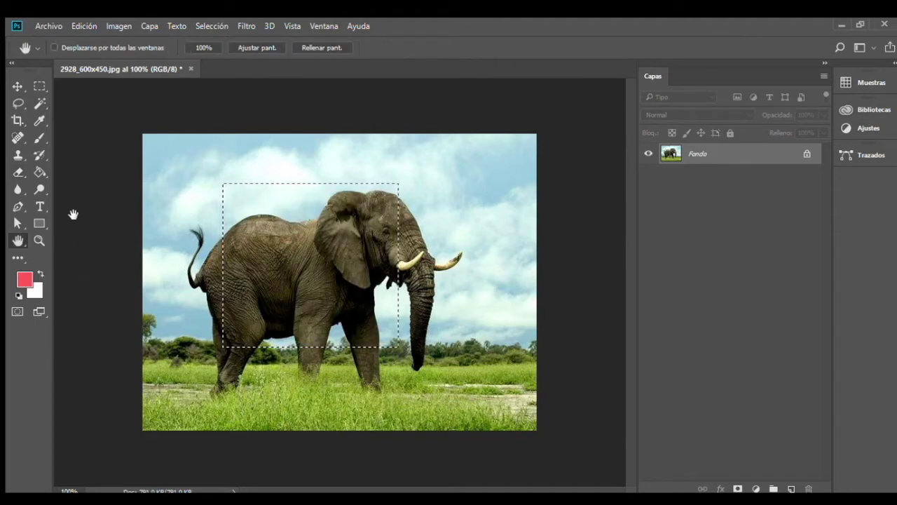
- Clear the selection and draw successive rectangular marquees in new-selection mode, ending with one around the elephant's hind legs
{"action": "left_click", "coordinate": [40, 87]}
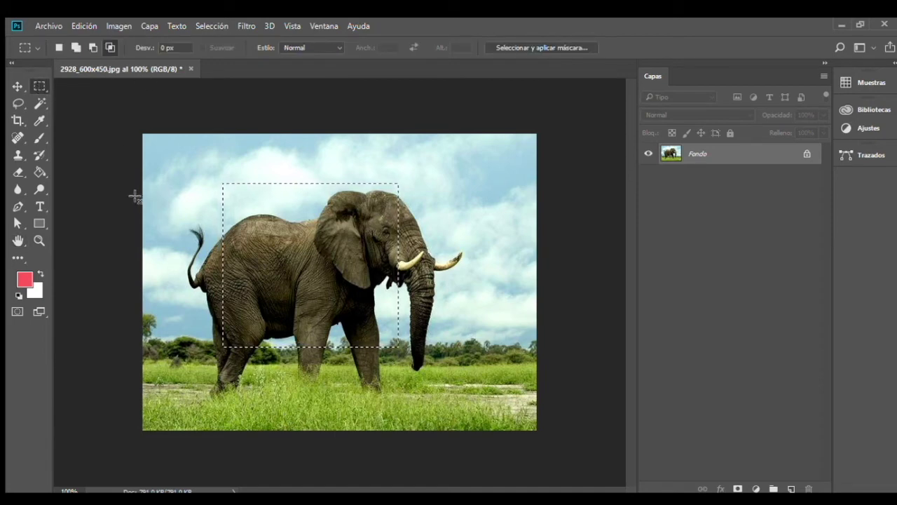
{"action": "left_click", "coordinate": [99, 140]}
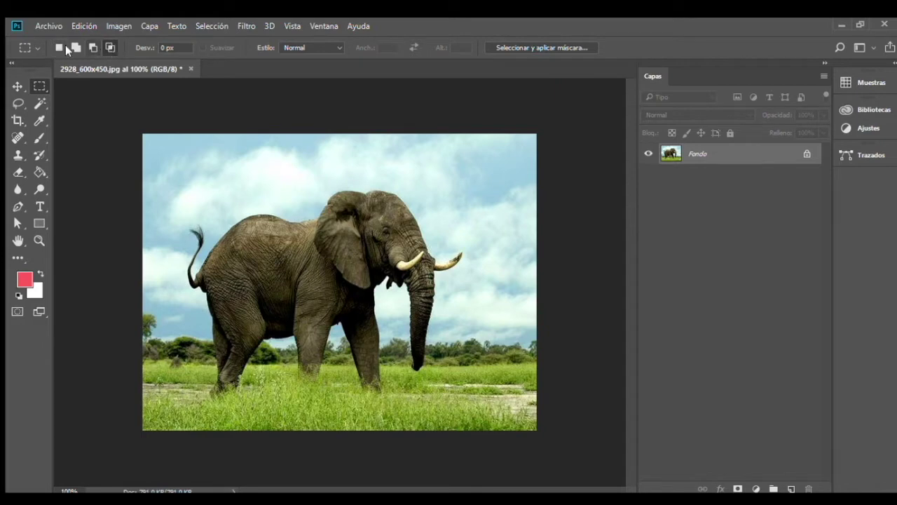
{"action": "left_click", "coordinate": [110, 47]}
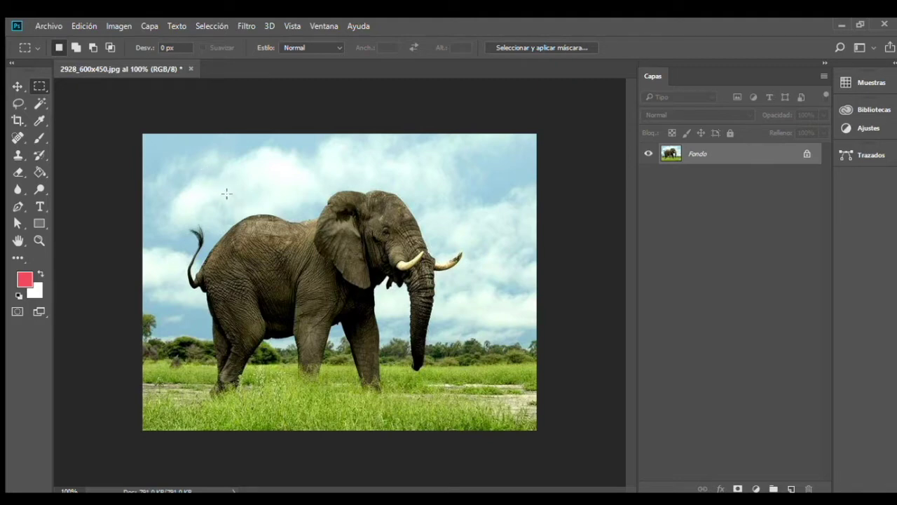
{"action": "left_click_drag", "start_coordinate": [238, 209], "coordinate": [300, 255]}
{"action": "left_click_drag", "start_coordinate": [354, 227], "coordinate": [469, 352]}
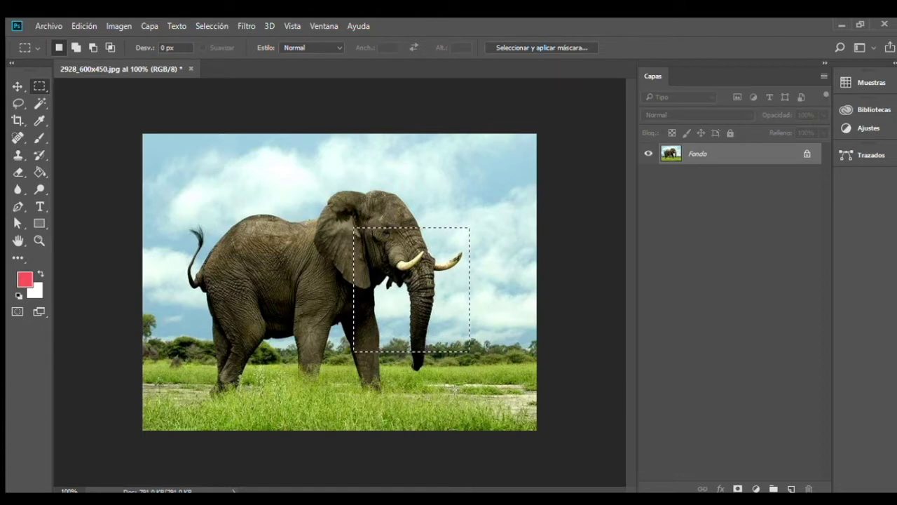
{"action": "left_click_drag", "start_coordinate": [259, 294], "coordinate": [384, 297]}
{"action": "left_click_drag", "start_coordinate": [364, 178], "coordinate": [503, 286]}
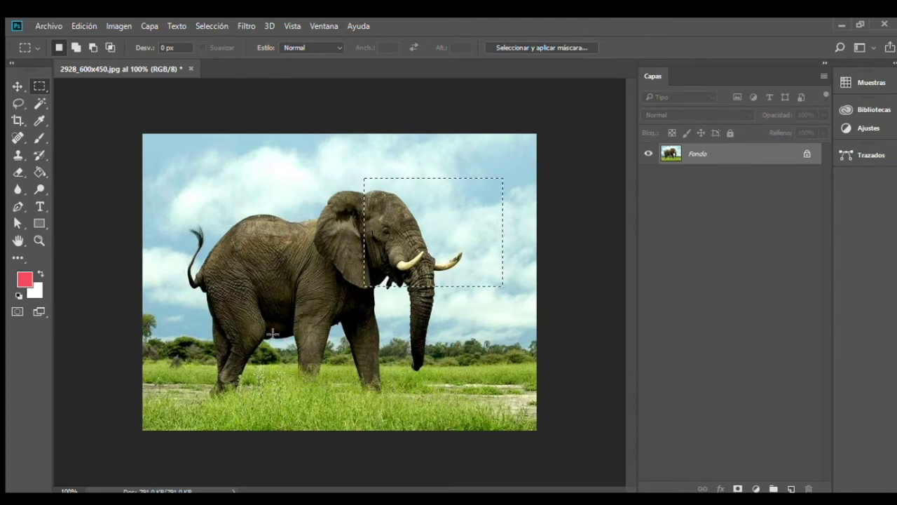
{"action": "left_click_drag", "start_coordinate": [190, 264], "coordinate": [313, 394]}
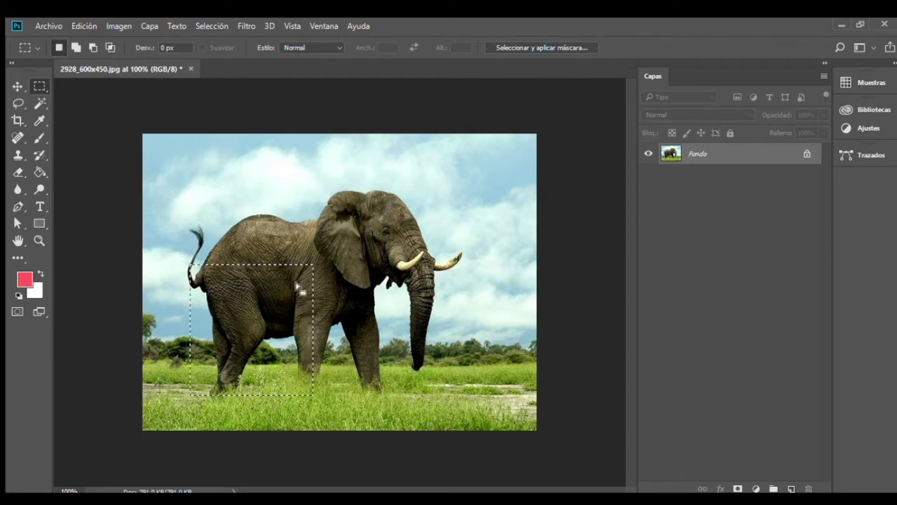
- Add rectangles over the elephant's back, its head and torso, and the sky above its tusks to the hind-leg selection
{"action": "left_click", "coordinate": [76, 47]}
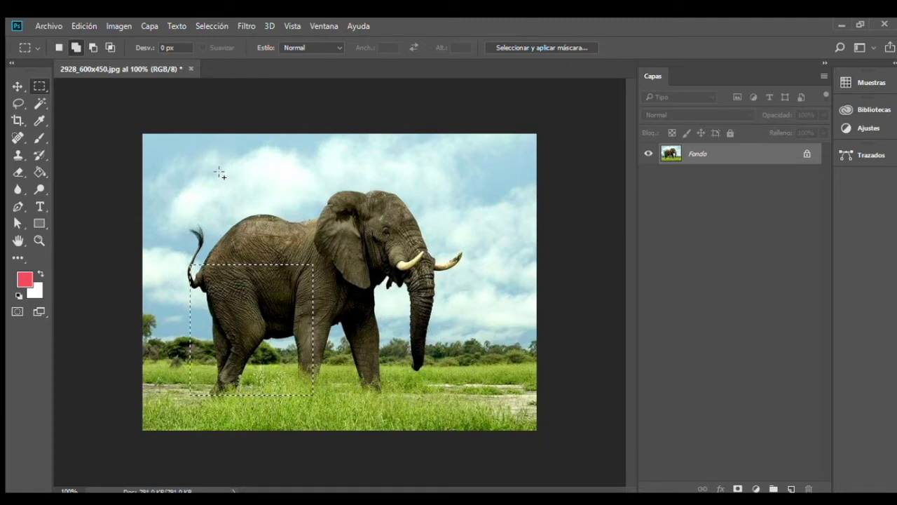
{"action": "left_click_drag", "start_coordinate": [303, 228], "coordinate": [328, 233]}
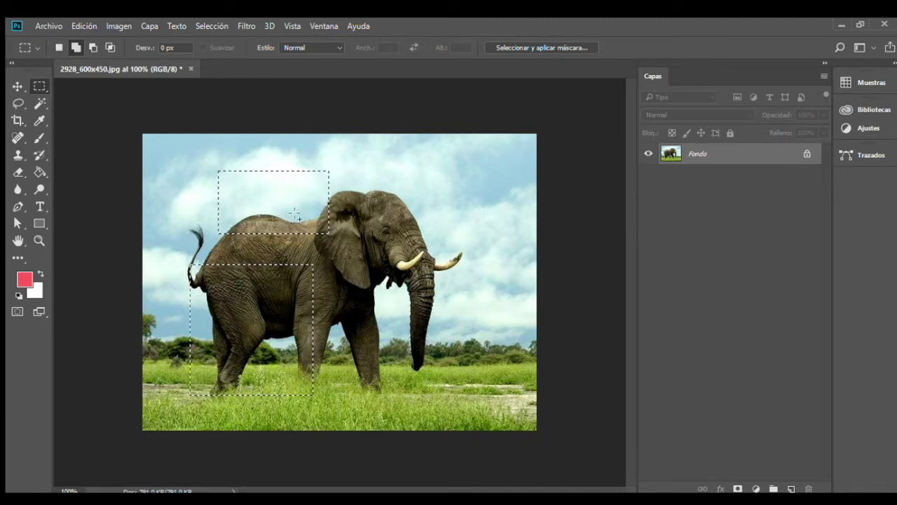
{"action": "left_click_drag", "start_coordinate": [449, 326], "coordinate": [272, 190]}
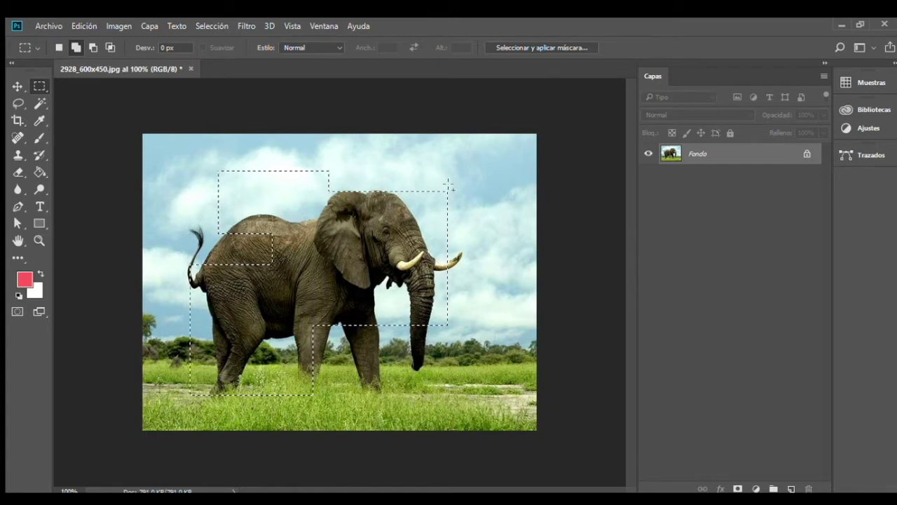
{"action": "left_click_drag", "start_coordinate": [513, 264], "coordinate": [510, 262]}
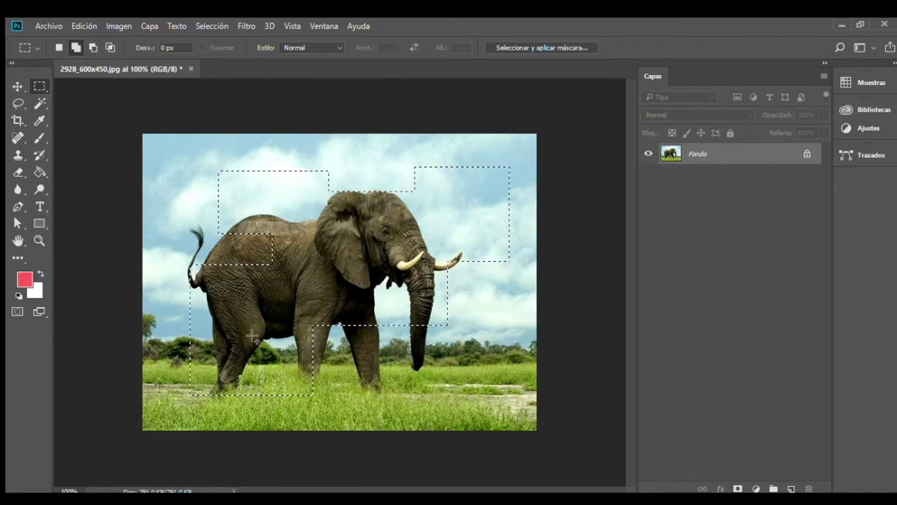
- Try moving the selected pixels slightly down and to the right with the Move tool, and undo the move
{"action": "left_click", "coordinate": [17, 86]}
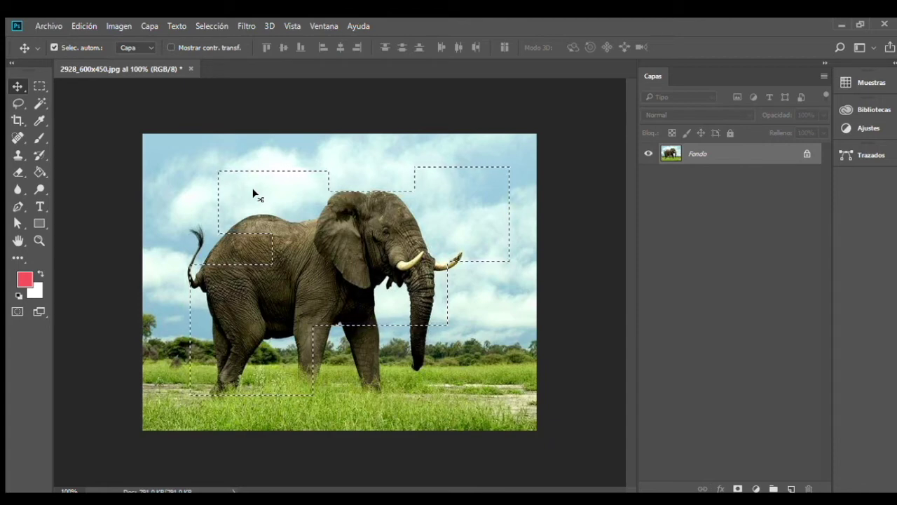
{"action": "left_click_drag", "start_coordinate": [254, 193], "coordinate": [286, 213]}
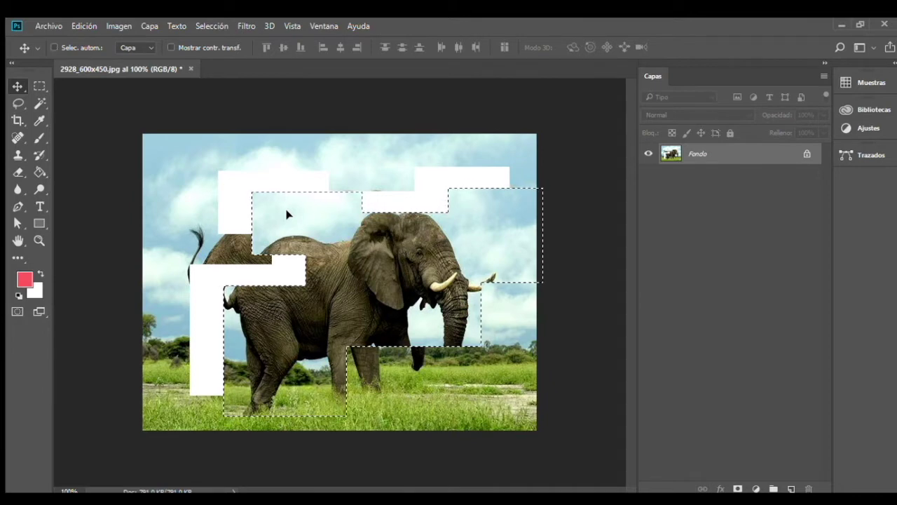
{"action": "key", "text": "ctrl+z"}
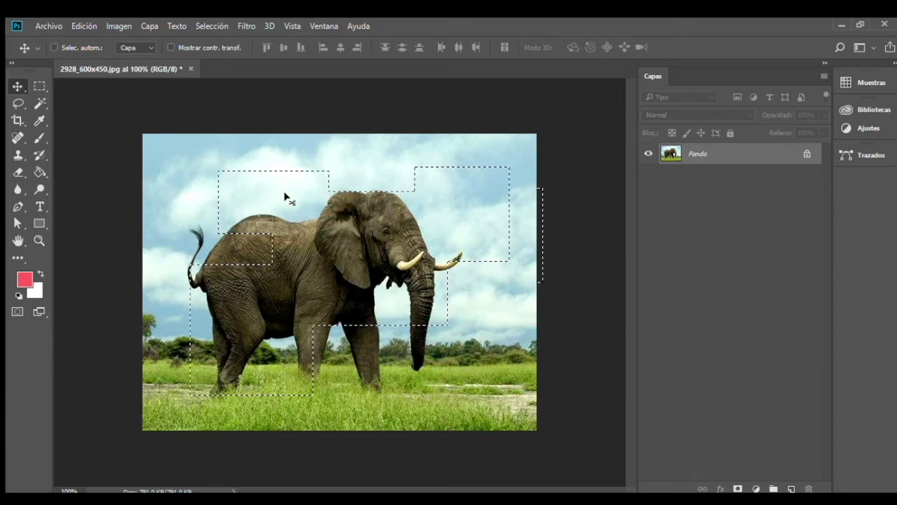
- Try copying the selected area to a new layer and moving it toward the lower right, and undo both changes
{"action": "key", "text": "ctrl+j"}
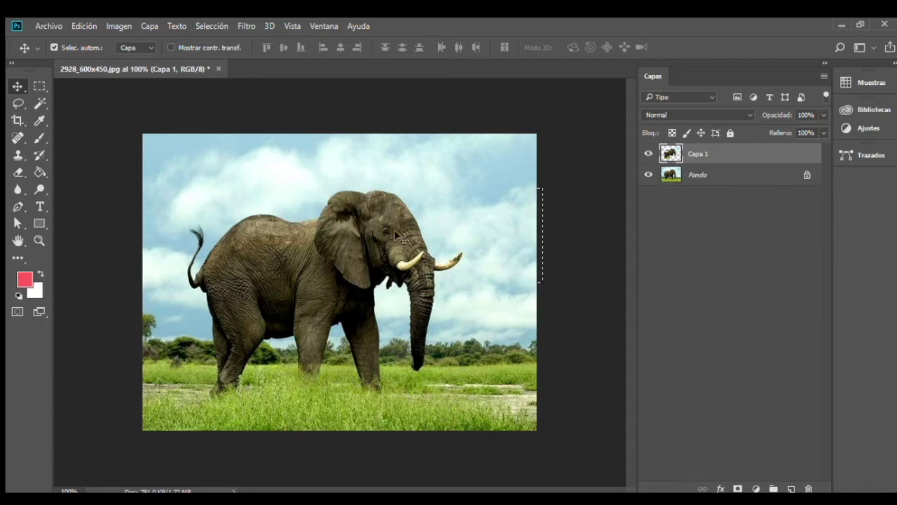
{"action": "left_click_drag", "start_coordinate": [364, 258], "coordinate": [448, 339]}
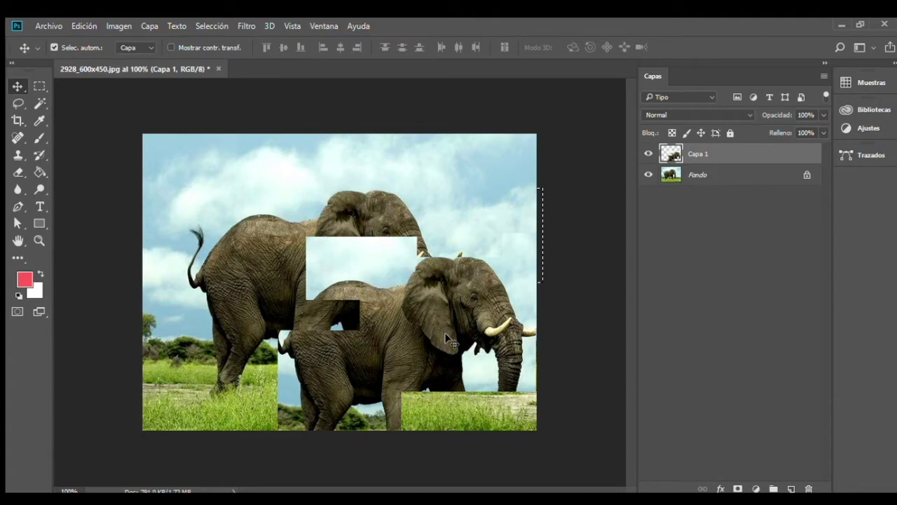
{"action": "key", "text": "ctrl+z"}
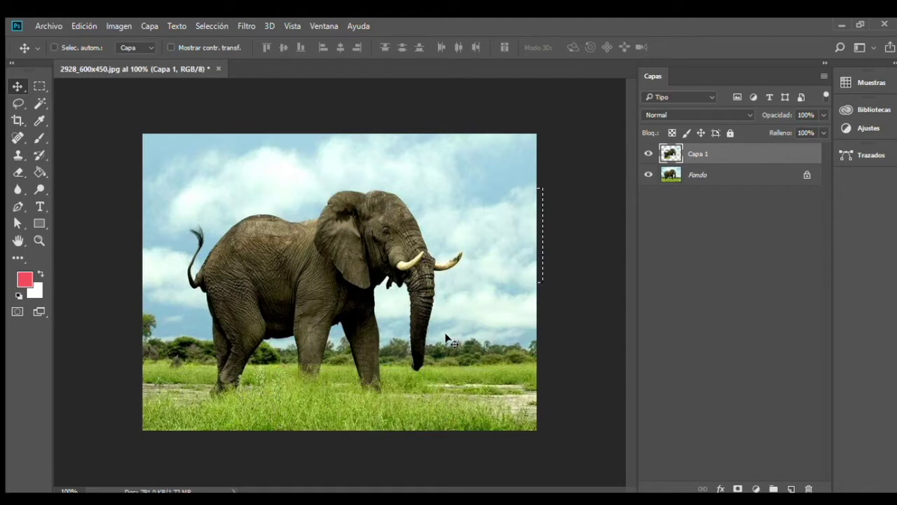
{"action": "key", "text": "ctrl+z"}
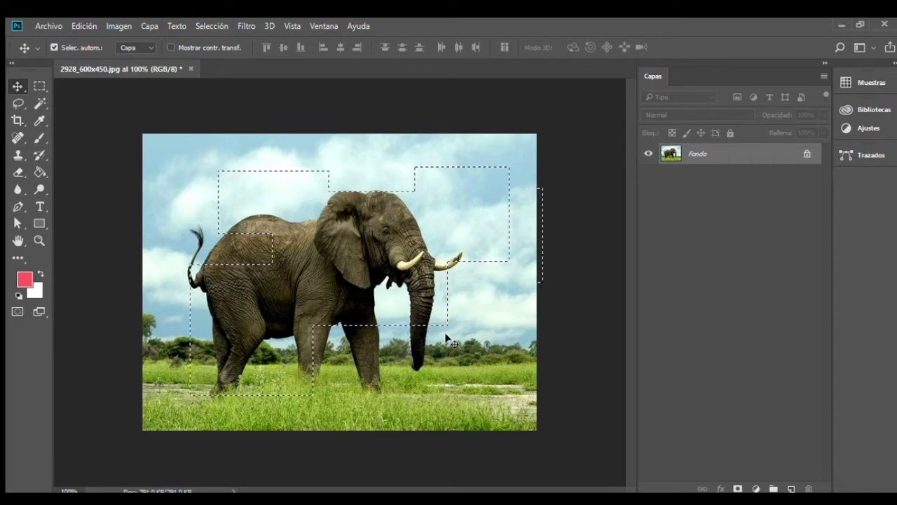
- Clear the selection, fit the whole image to the window and return the zoom to 100%
{"action": "key", "text": "ctrl+d"}
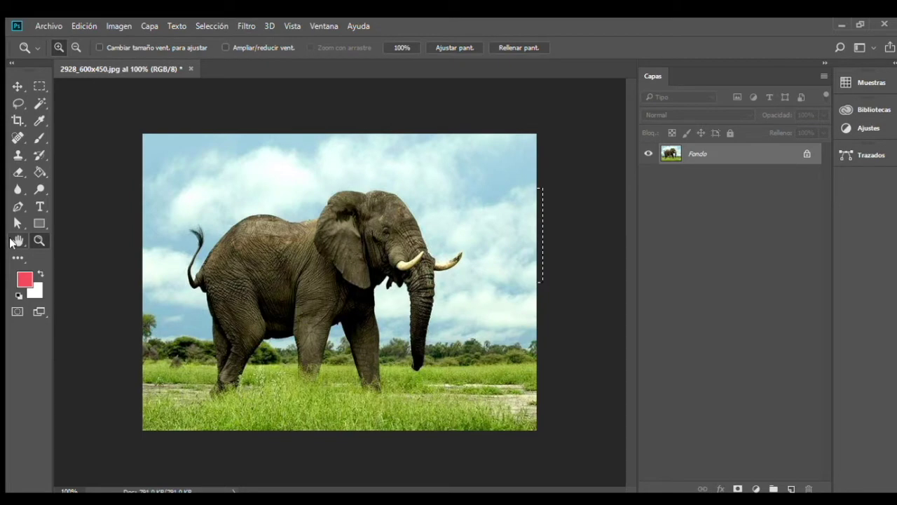
{"action": "double_click", "coordinate": [18, 240]}
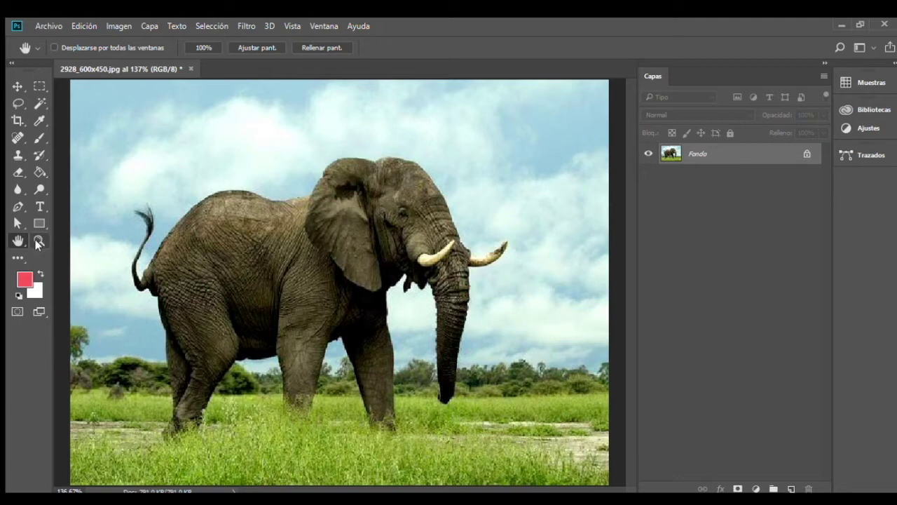
{"action": "double_click", "coordinate": [36, 241]}
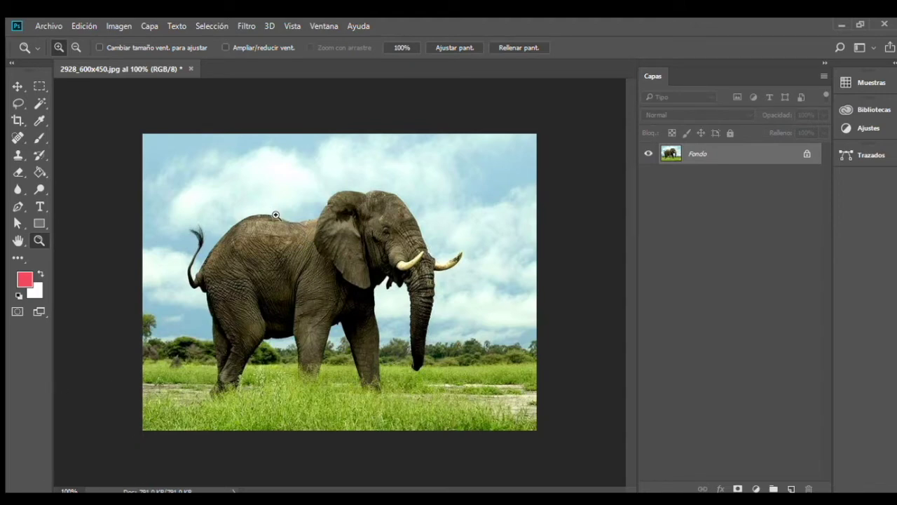
- Build a combined marquee selection in add mode from rectangles over the elephant's rump, its trunk area, and its belly and front legs
{"action": "left_click", "coordinate": [39, 80]}
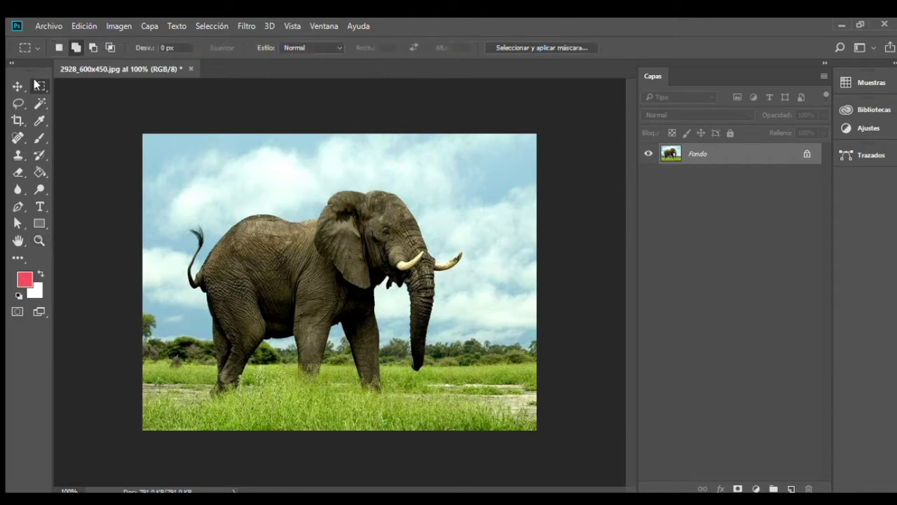
{"action": "left_click", "coordinate": [73, 48]}
{"action": "mouse_move", "coordinate": [201, 174]}
{"action": "left_mouse_down"}
{"action": "mouse_move", "coordinate": [292, 250]}
{"action": "mouse_move", "coordinate": [444, 332]}
{"action": "left_mouse_up"}
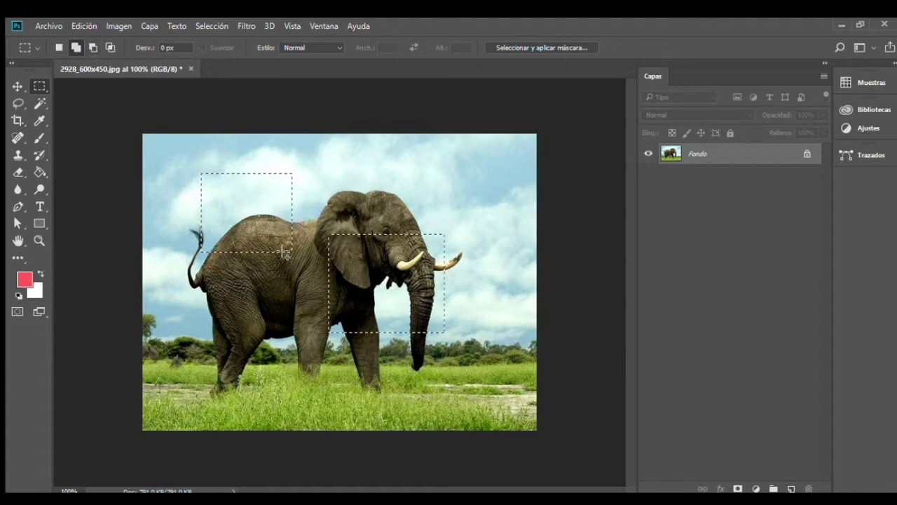
{"action": "left_click_drag", "start_coordinate": [266, 242], "coordinate": [382, 370]}
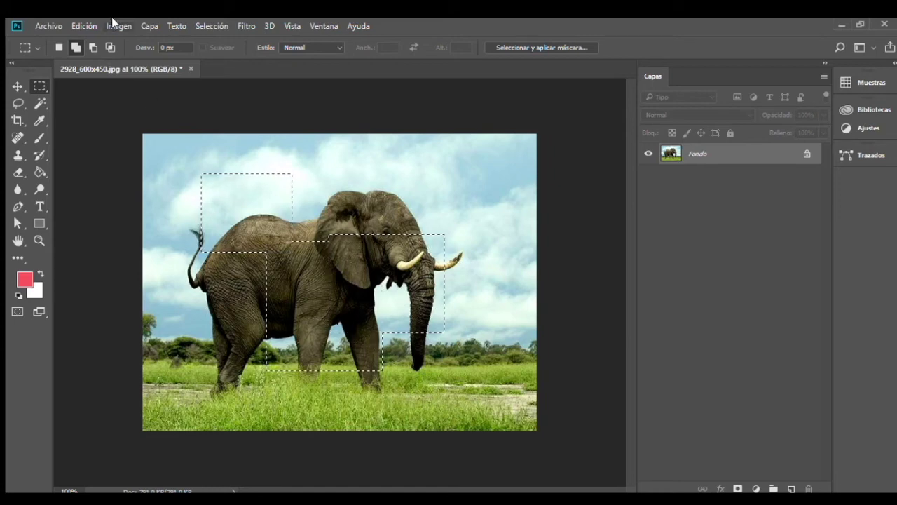
- Subtract rectangles over the elephant's face, its belly, and the sky above its back from the combined selection
{"action": "left_click", "coordinate": [91, 47]}
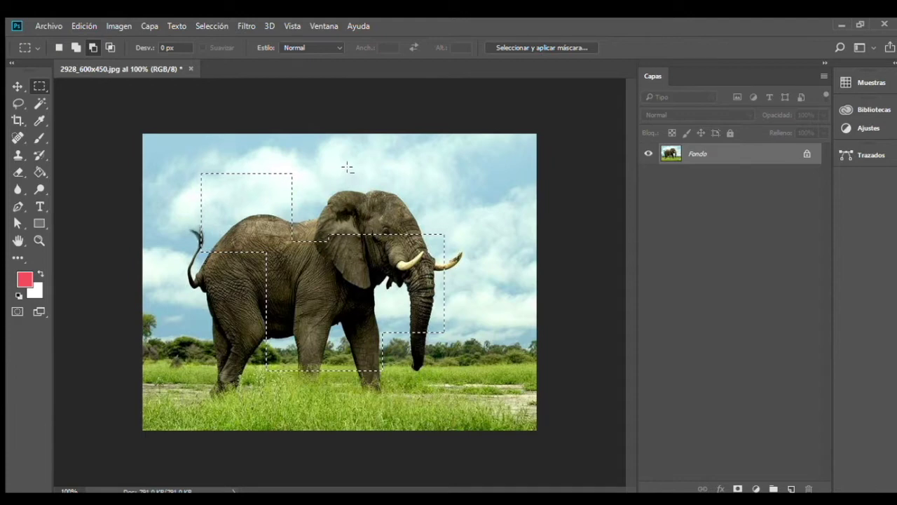
{"action": "left_click_drag", "start_coordinate": [342, 204], "coordinate": [449, 282]}
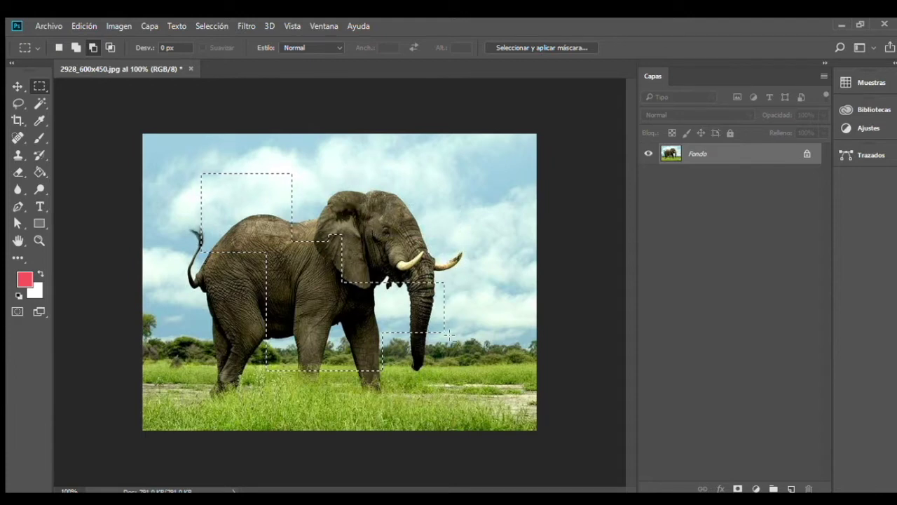
{"action": "left_click_drag", "start_coordinate": [241, 292], "coordinate": [339, 341]}
{"action": "left_click_drag", "start_coordinate": [308, 226], "coordinate": [307, 226]}
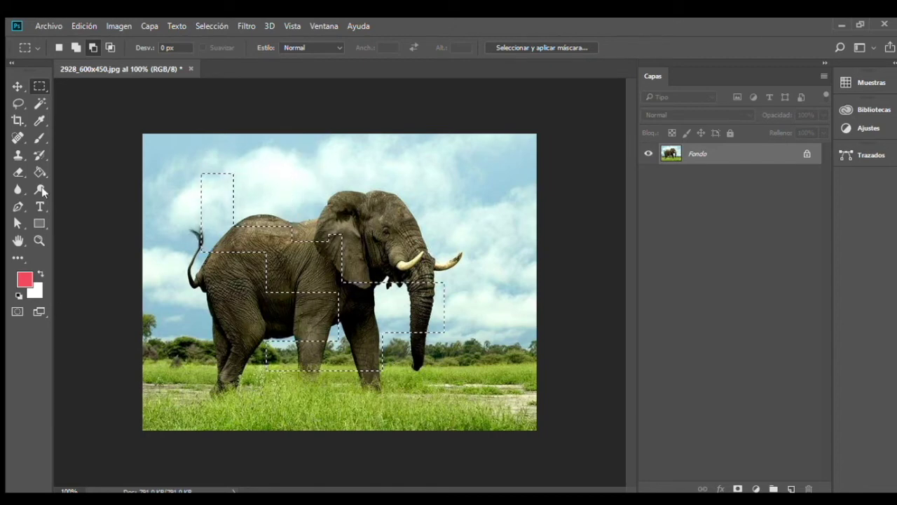
- Swap the foreground and background colours, try painting white inside the combined selection, then undo the brushwork and clear the selection
{"action": "left_click", "coordinate": [39, 278]}
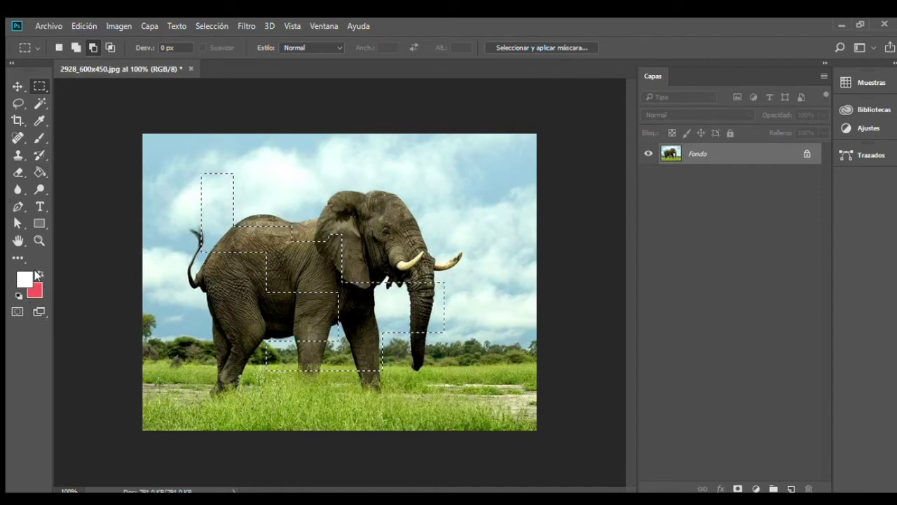
{"action": "left_click", "coordinate": [40, 138]}
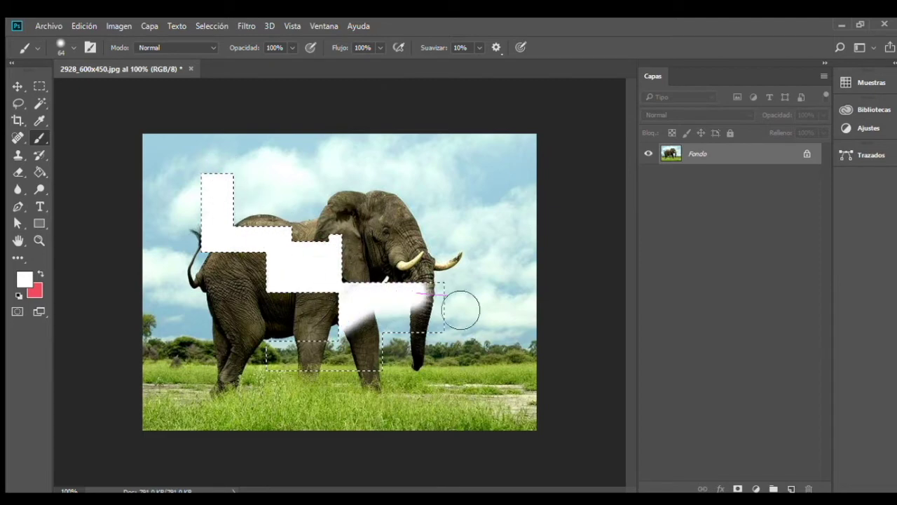
{"action": "left_click_drag", "start_coordinate": [460, 309], "coordinate": [318, 392]}
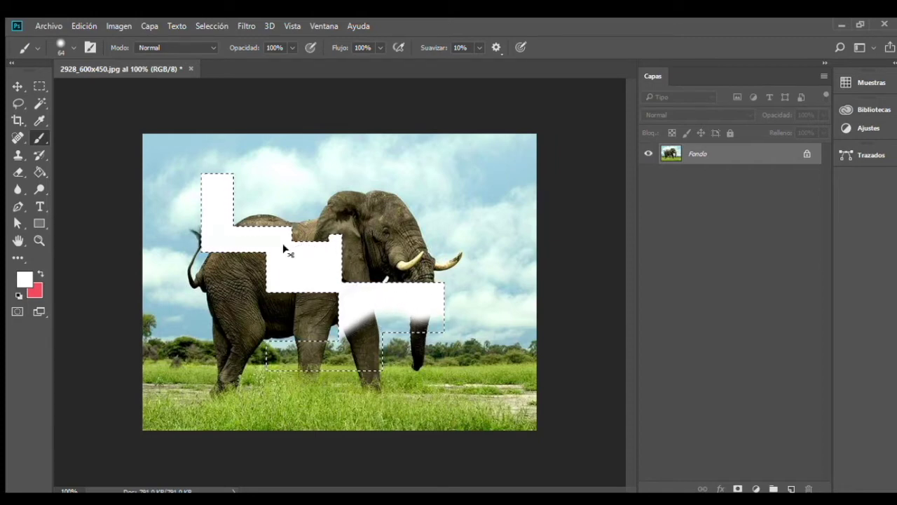
{"action": "key", "text": "ctrl+z"}
{"action": "key", "text": "ctrl+d"}
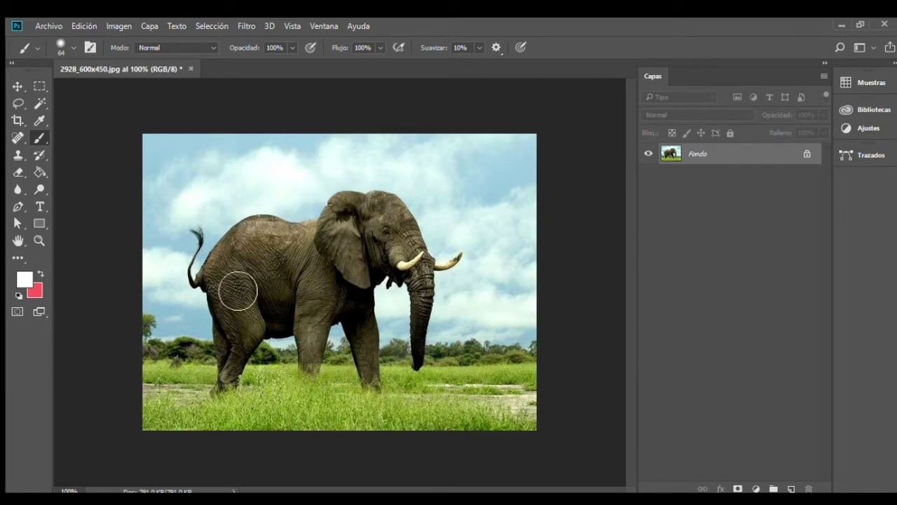
- Draw a rectangular marquee over the elephant's back in intersect mode and intersect it with a second rectangle over its flank and ear
{"action": "left_click", "coordinate": [38, 87]}
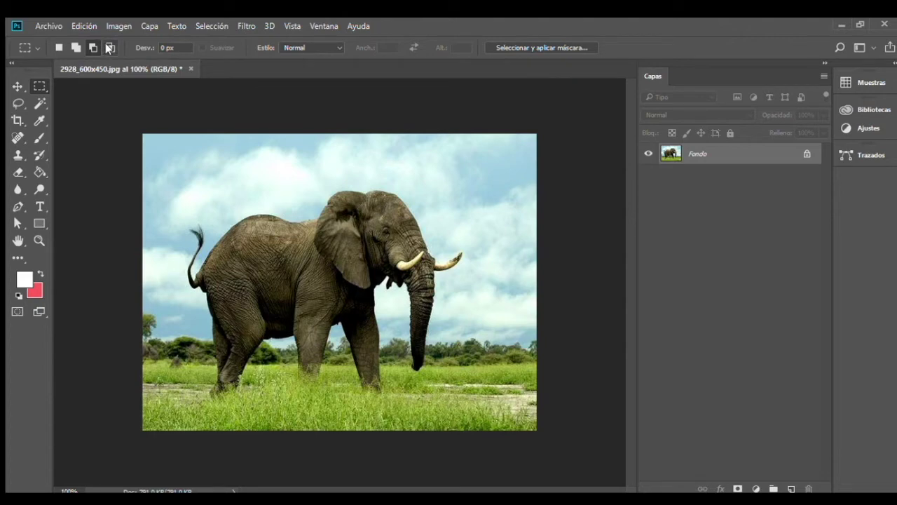
{"action": "left_click", "coordinate": [109, 47]}
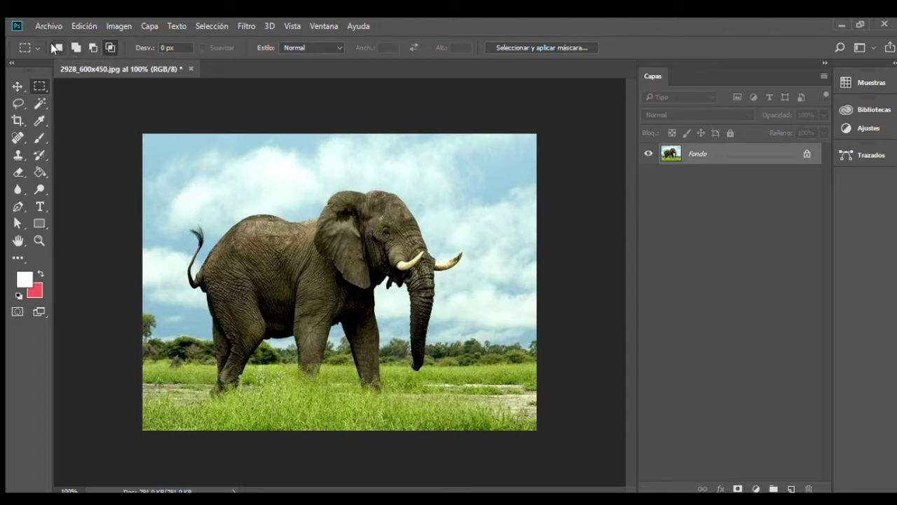
{"action": "left_click_drag", "start_coordinate": [222, 197], "coordinate": [323, 284]}
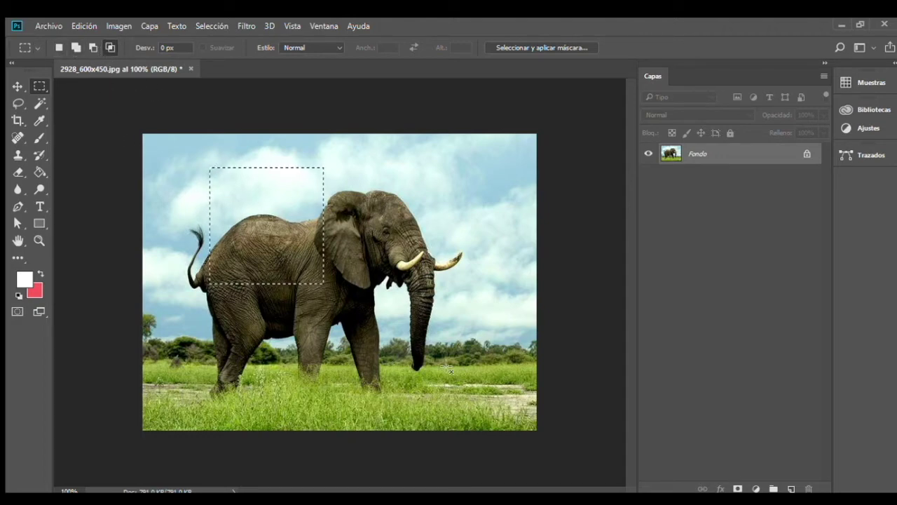
{"action": "left_click_drag", "start_coordinate": [271, 233], "coordinate": [353, 330]}
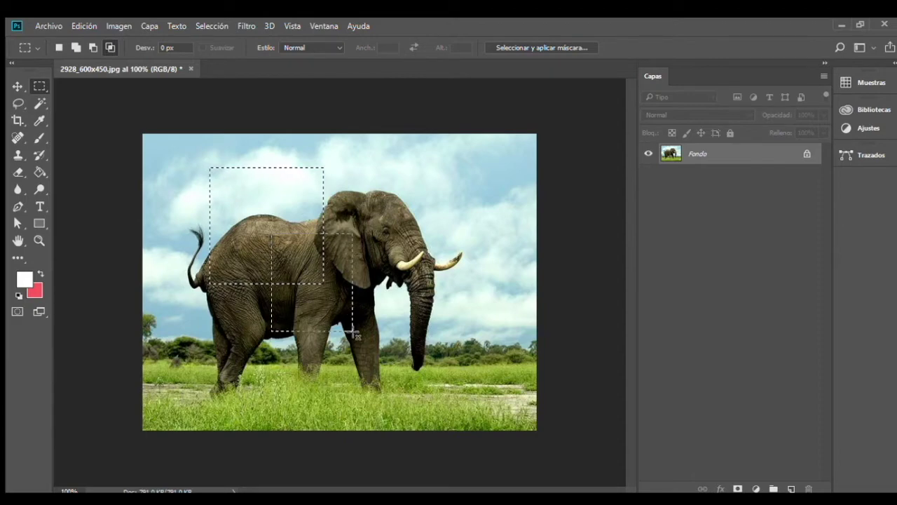
{"action": "left_click_drag", "start_coordinate": [352, 331], "coordinate": [352, 331]}
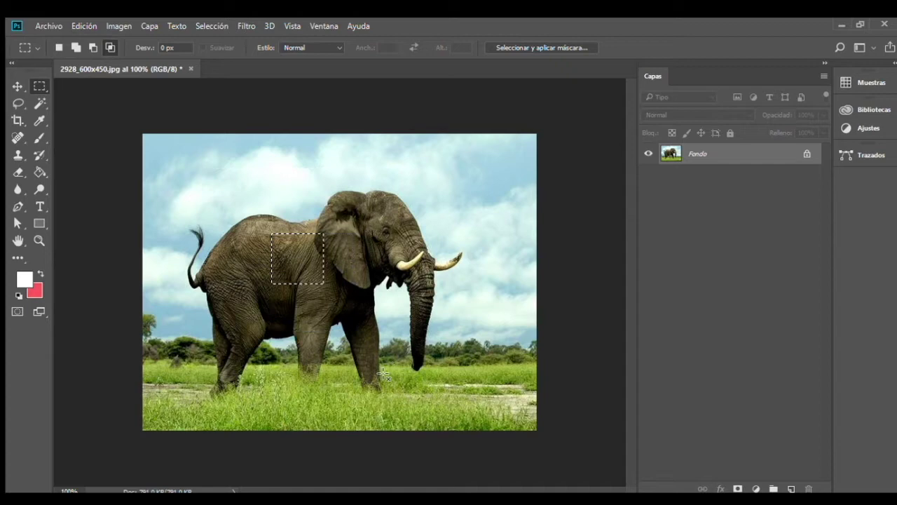
- Try a white brush stroke inside the intersected selection, undo it and clear the selection
{"action": "left_click", "coordinate": [39, 138]}
{"action": "mouse_move", "coordinate": [277, 242]}
{"action": "left_mouse_down"}
{"action": "mouse_move", "coordinate": [296, 260]}
{"action": "mouse_move", "coordinate": [341, 256]}
{"action": "left_mouse_up"}
{"action": "key", "text": "ctrl+z"}
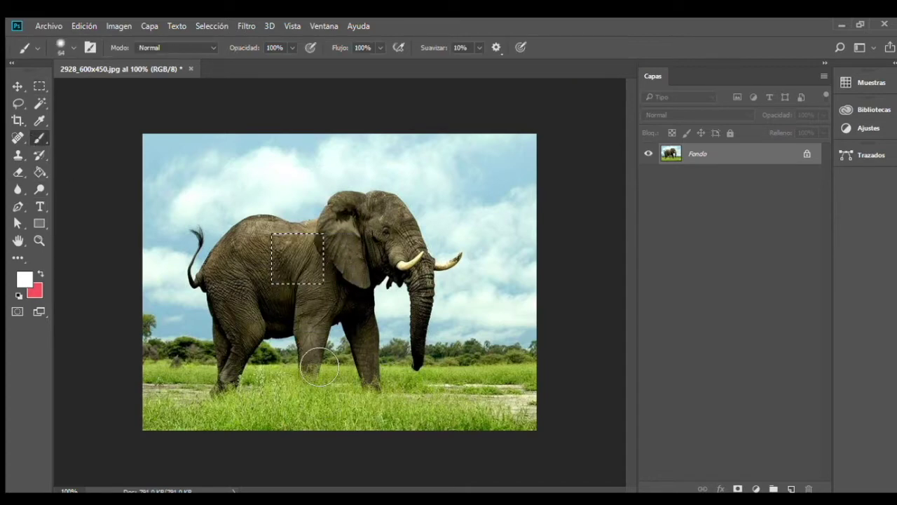
{"action": "key", "text": "ctrl+d"}
- In new-selection mode, draw a rectangular marquee over the elephant's back and replace it with one over the sky beside its head
{"action": "left_click", "coordinate": [37, 86]}
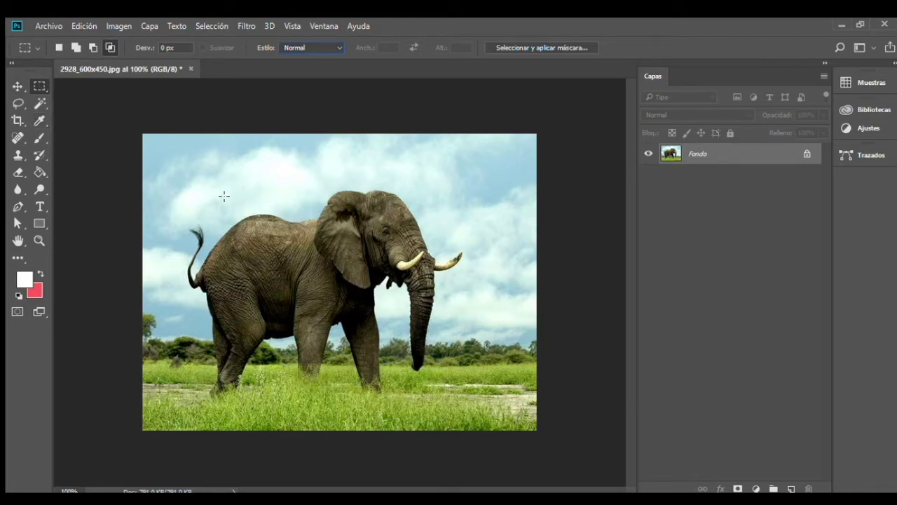
{"action": "left_click", "coordinate": [59, 47]}
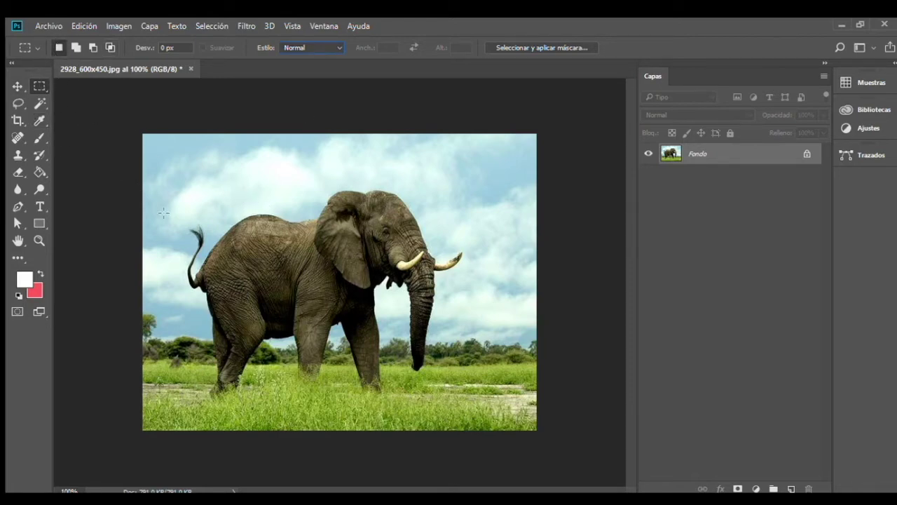
{"action": "left_click_drag", "start_coordinate": [213, 185], "coordinate": [362, 295]}
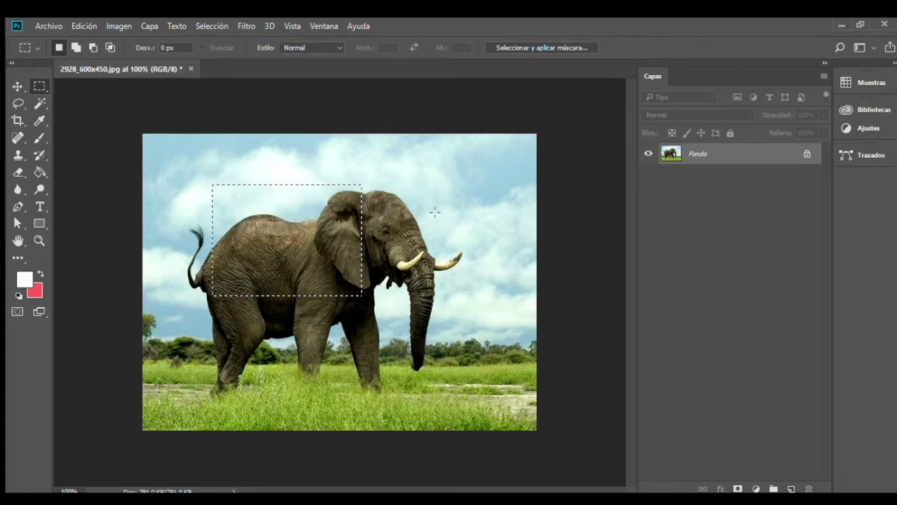
{"action": "left_click_drag", "start_coordinate": [424, 180], "coordinate": [515, 294]}
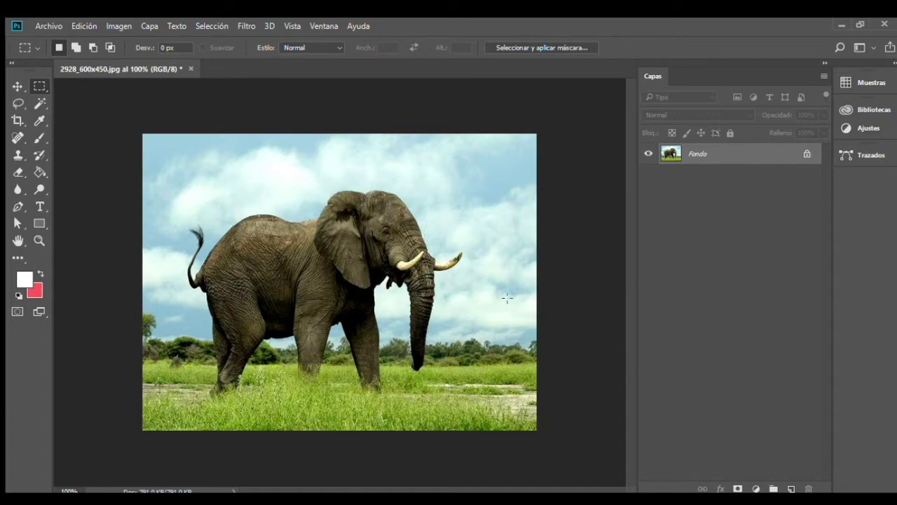
- Set the marquee style to Proporción fija with width 10 and height 15, and clear the current selection
{"action": "left_click", "coordinate": [303, 48]}
{"action": "left_click", "coordinate": [304, 61]}
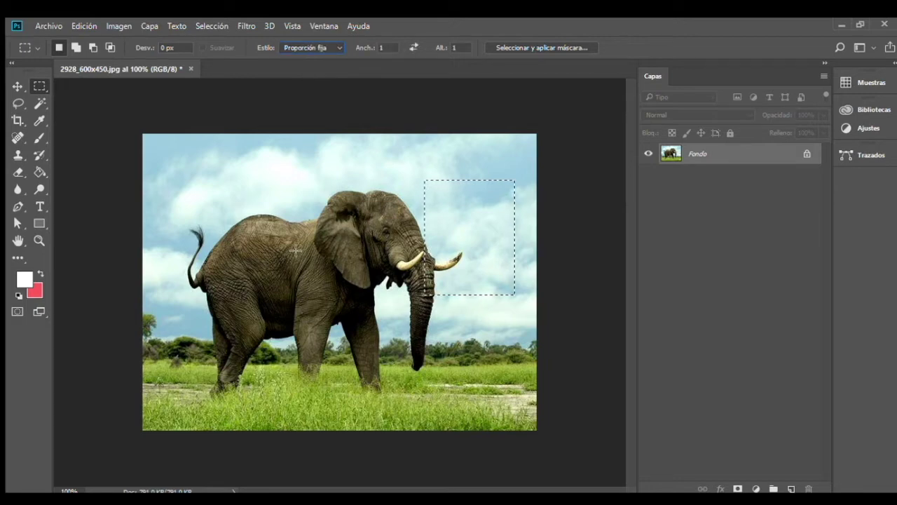
{"action": "left_click", "coordinate": [295, 250]}
{"action": "left_click", "coordinate": [358, 52]}
{"action": "type", "text": "15"}
- Combine rectangles of various sizes in the fixed 10 by 15 ratio across the elephant and sky, and clear the selection
{"action": "left_click_drag", "start_coordinate": [260, 176], "coordinate": [394, 258]}
{"action": "left_click_drag", "start_coordinate": [391, 157], "coordinate": [435, 223]}
{"action": "key", "text": "shift"}
{"action": "left_click_drag", "start_coordinate": [256, 170], "coordinate": [353, 319]}
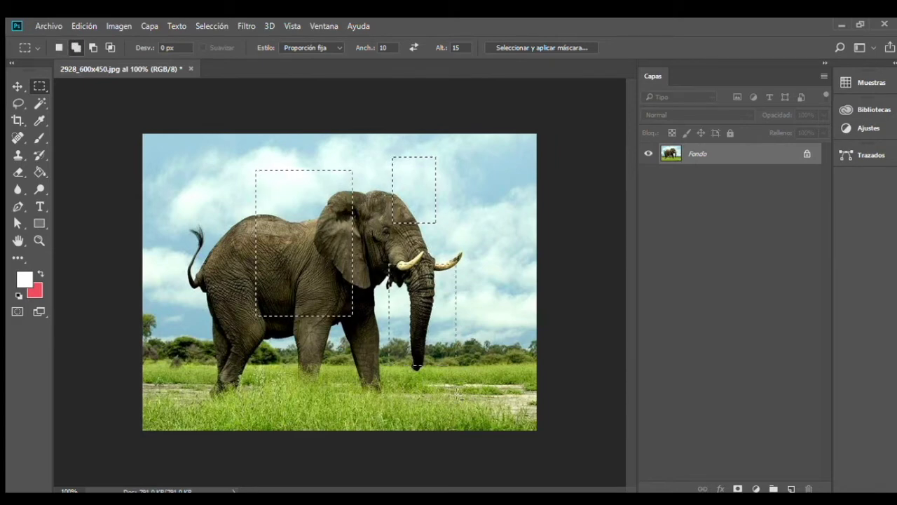
{"action": "left_click_drag", "start_coordinate": [194, 214], "coordinate": [288, 393]}
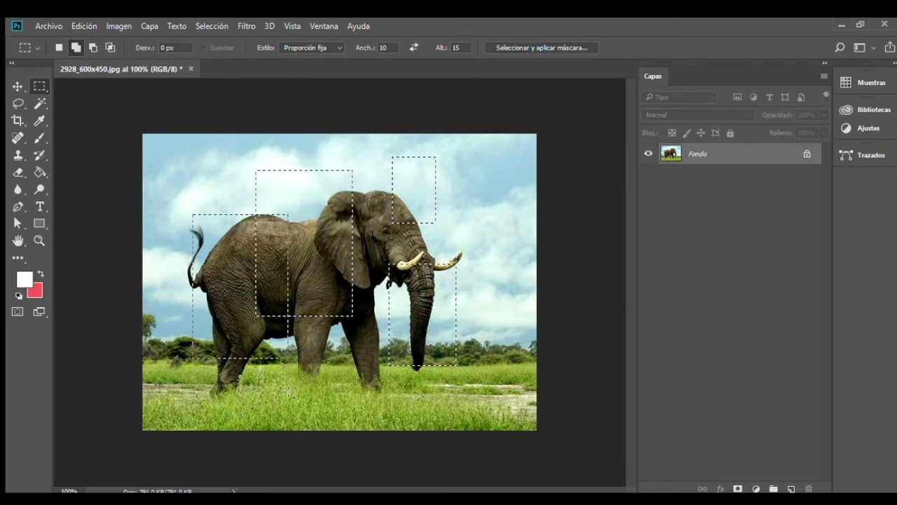
{"action": "left_click_drag", "start_coordinate": [461, 169], "coordinate": [478, 197]}
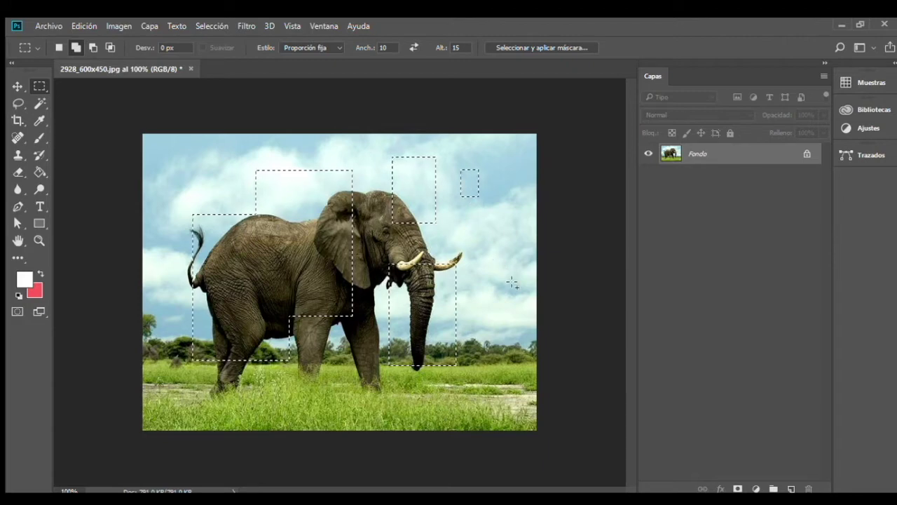
{"action": "left_click_drag", "start_coordinate": [510, 293], "coordinate": [514, 299]}
{"action": "left_click_drag", "start_coordinate": [327, 340], "coordinate": [372, 408]}
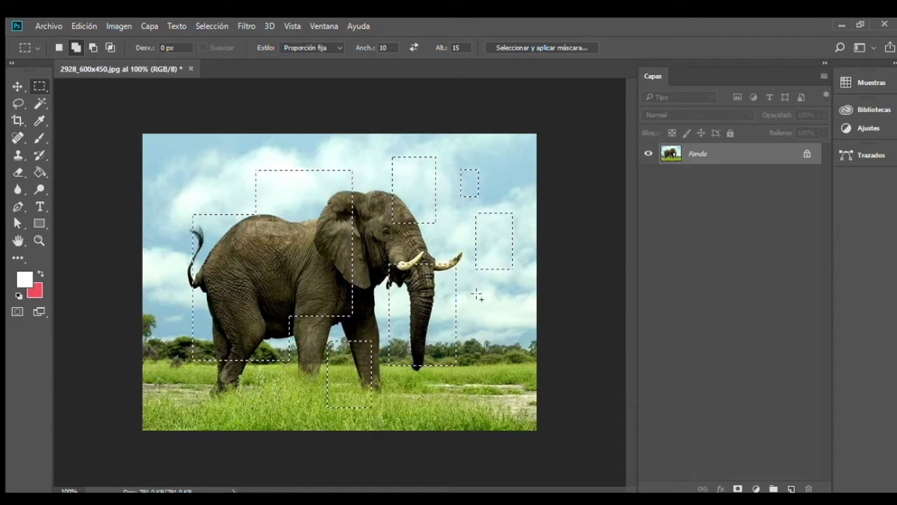
{"action": "left_click_drag", "start_coordinate": [509, 341], "coordinate": [518, 356]}
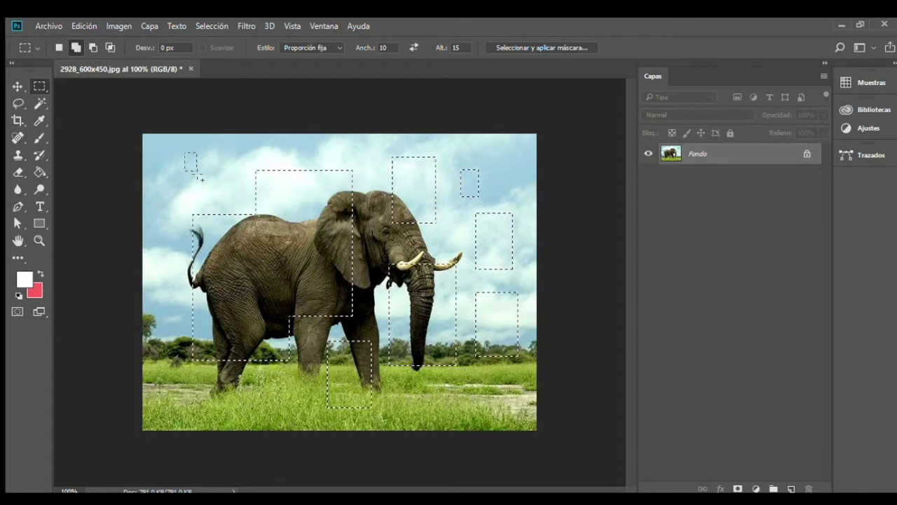
{"action": "left_click_drag", "start_coordinate": [185, 152], "coordinate": [223, 211]}
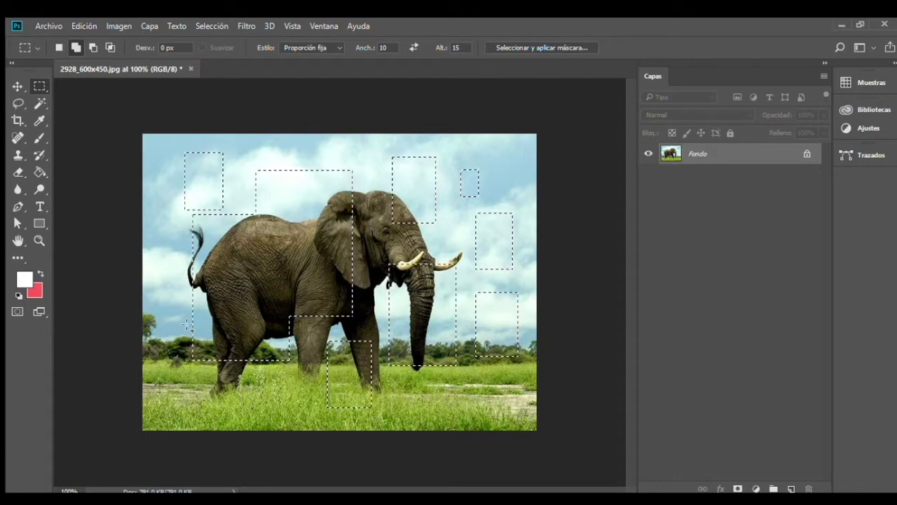
{"action": "key", "text": "ctrl+d"}
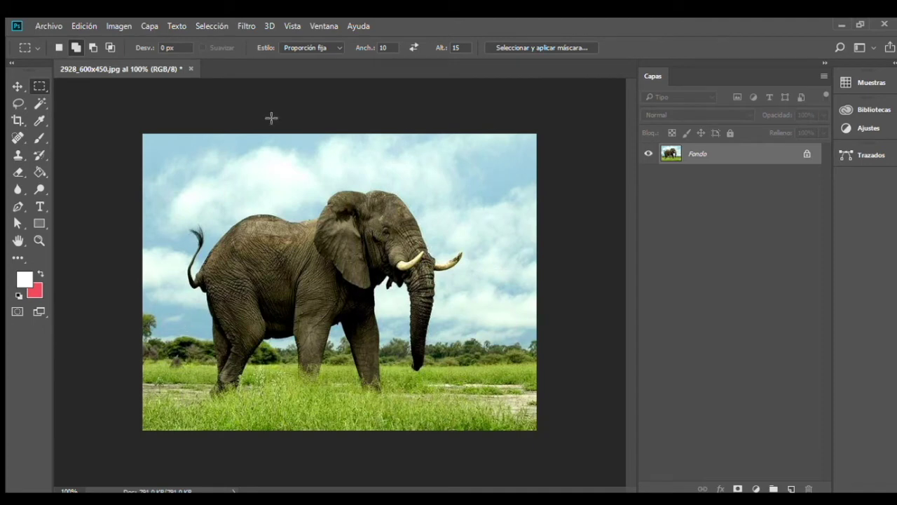
- Set the marquee style to Tamaño fijo with a width and height of 30 px
{"action": "left_click", "coordinate": [335, 45]}
{"action": "key", "text": "Down"}
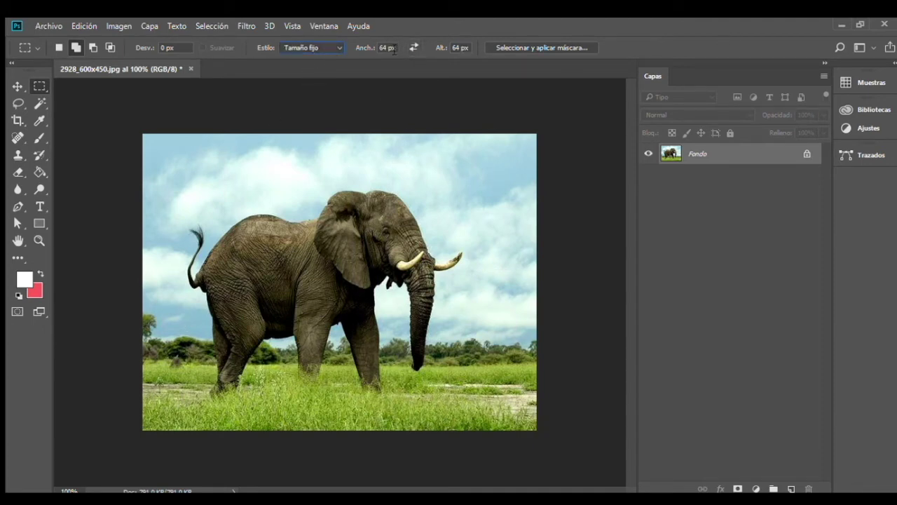
{"action": "left_click", "coordinate": [390, 51]}
{"action": "type", "text": "30"}
{"action": "key", "text": "shift+Tab"}
- Place many separate 30 px square selections across the sky and the elephant, and clear them all
{"action": "left_click", "coordinate": [289, 178]}
{"action": "left_click", "coordinate": [433, 175], "text": "shift"}
{"action": "left_click", "coordinate": [458, 253], "text": "shift"}
{"action": "left_click", "coordinate": [366, 161], "text": "shift"}
{"action": "left_click", "coordinate": [210, 172], "text": "shift"}
{"action": "left_click", "coordinate": [207, 238], "text": "shift"}
{"action": "left_click", "coordinate": [253, 169], "text": "shift"}
{"action": "left_click", "coordinate": [312, 262], "text": "shift"}
{"action": "left_click", "coordinate": [377, 302], "text": "shift"}
{"action": "left_click", "coordinate": [366, 218], "text": "shift"}
{"action": "left_click", "coordinate": [419, 230], "text": "shift"}
{"action": "left_click", "coordinate": [477, 203], "text": "shift"}
{"action": "left_click", "coordinate": [472, 316], "text": "shift"}
{"action": "left_click", "coordinate": [215, 325], "text": "shift"}
{"action": "left_click", "coordinate": [274, 250], "text": "shift"}
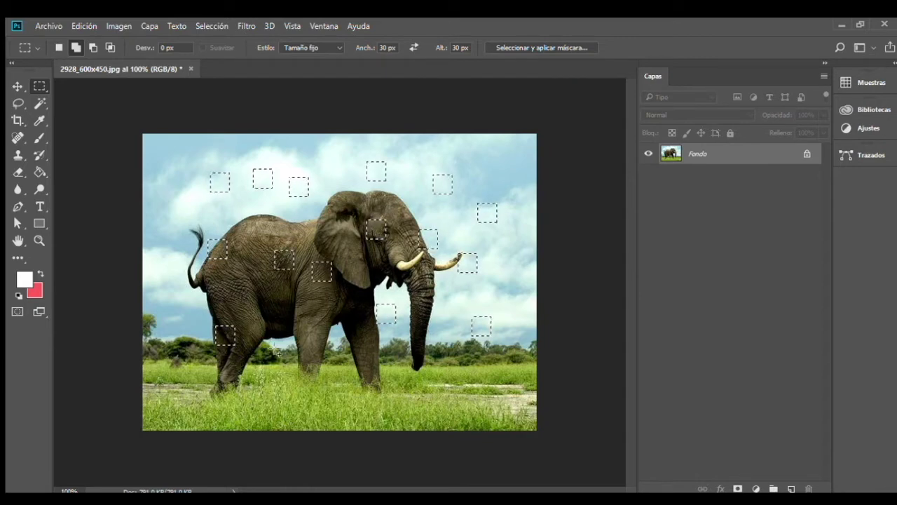
{"action": "key", "text": "ctrl+d"}
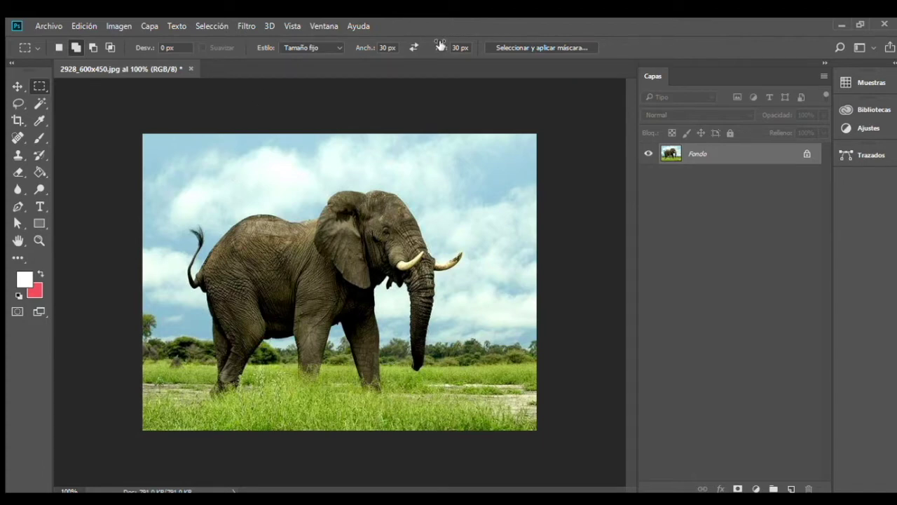
- Return the marquee style to Normal and draw a freely sized rectangular selection over the elephant's body and head
{"action": "left_click", "coordinate": [336, 43]}
{"action": "left_click", "coordinate": [298, 57]}
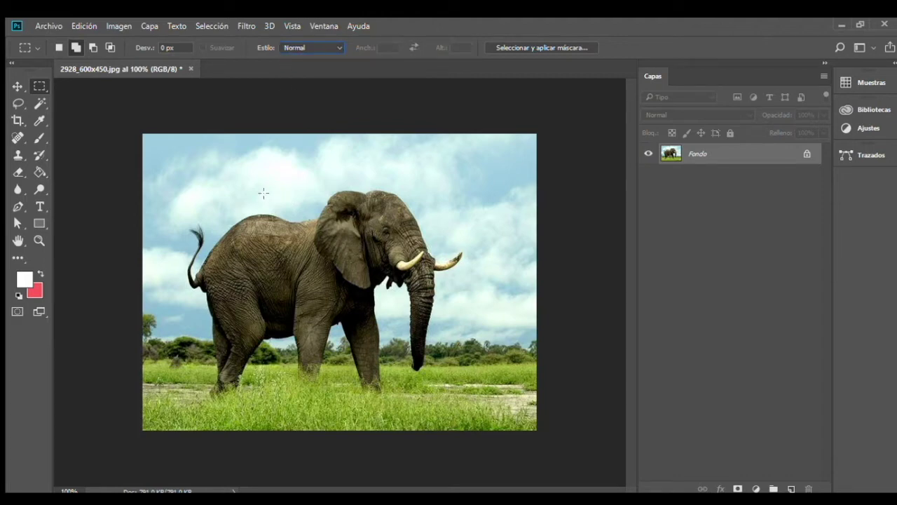
{"action": "left_click_drag", "start_coordinate": [317, 262], "coordinate": [413, 365]}
{"action": "key", "text": "ctrl+d"}
{"action": "left_click_drag", "start_coordinate": [243, 187], "coordinate": [405, 357]}
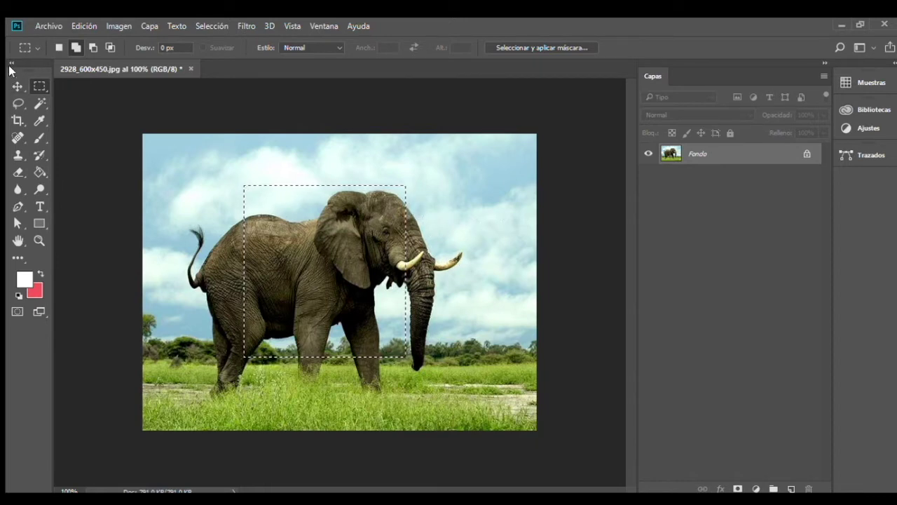
- Switch to the Elliptical Marquee tool, clear the rectangle, and draw and dismiss an elliptical selection over the elephant's front half
{"action": "key", "text": "shift+m"}
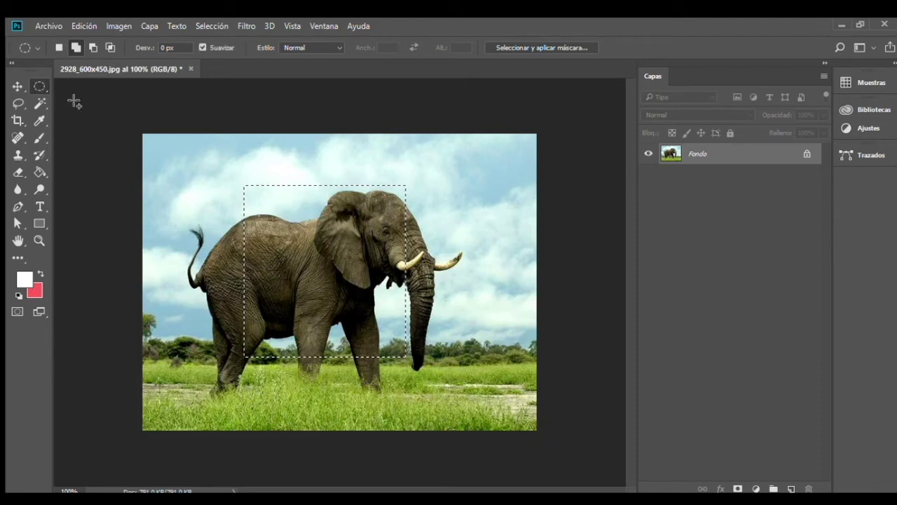
{"action": "left_click", "coordinate": [347, 247]}
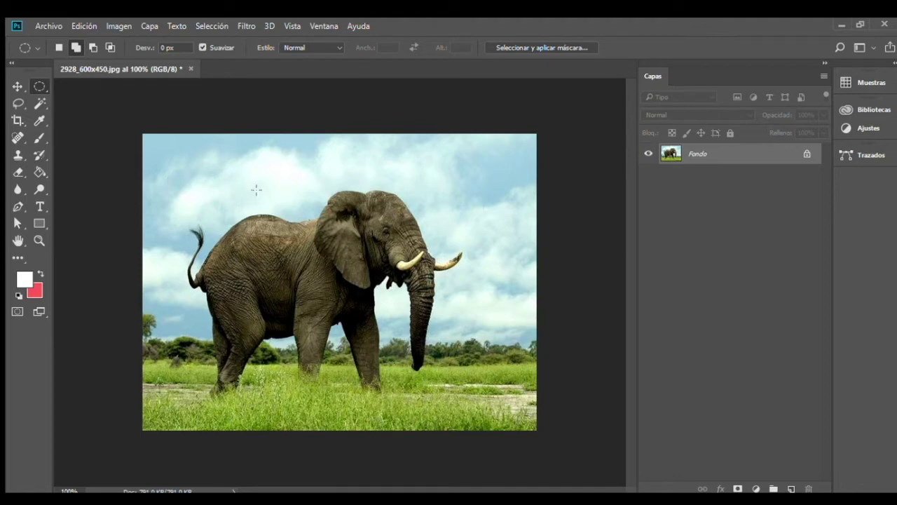
{"action": "left_click_drag", "start_coordinate": [270, 202], "coordinate": [459, 384]}
{"action": "left_click", "coordinate": [229, 376]}
- In new-selection mode, draw successive elliptical selections over the elephant and sky, ending with one around its head
{"action": "left_click", "coordinate": [59, 47]}
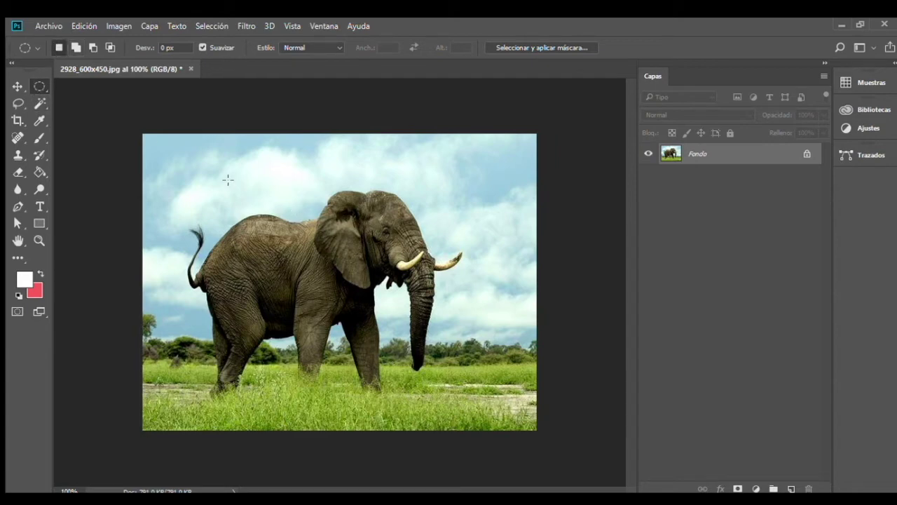
{"action": "left_click_drag", "start_coordinate": [222, 176], "coordinate": [301, 251]}
{"action": "left_click", "coordinate": [358, 168]}
{"action": "left_click_drag", "start_coordinate": [359, 169], "coordinate": [461, 276]}
{"action": "left_click_drag", "start_coordinate": [216, 239], "coordinate": [340, 347]}
{"action": "left_click_drag", "start_coordinate": [346, 156], "coordinate": [472, 279]}
- Add elliptical selections over the elephant's back and over its front legs and trunk to the selection around its head
{"action": "left_click", "coordinate": [76, 46]}
{"action": "left_click_drag", "start_coordinate": [218, 190], "coordinate": [330, 307]}
{"action": "left_click_drag", "start_coordinate": [292, 247], "coordinate": [456, 406]}
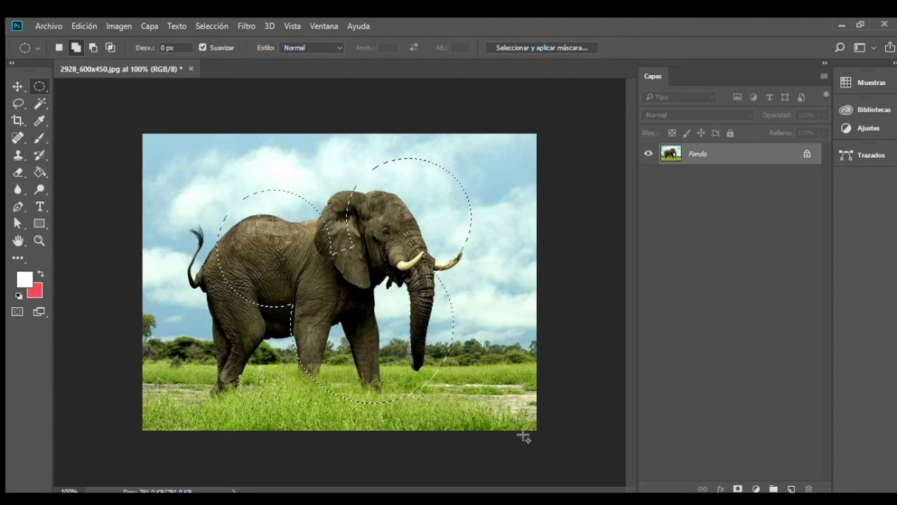
- Subtract ellipses over the elephant's back, the sky beside its head, and its shoulder and trunk area from the combined selection
{"action": "left_click", "coordinate": [93, 47]}
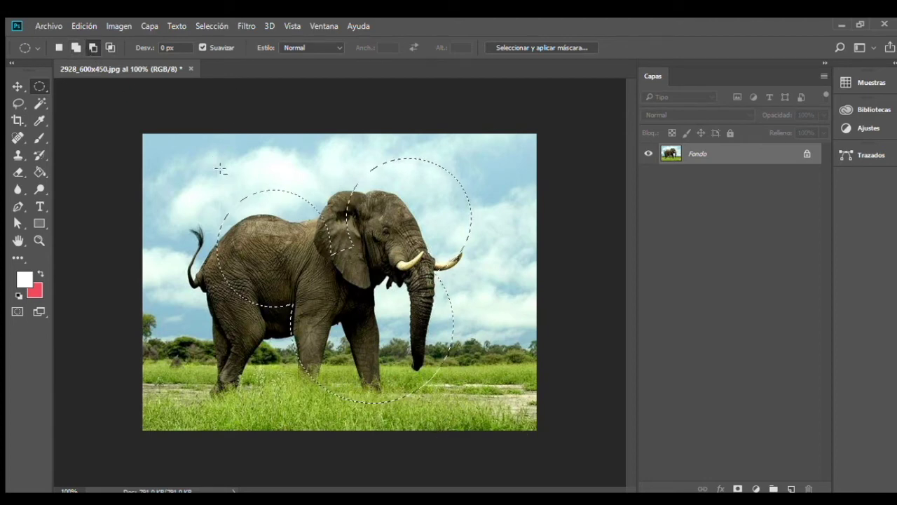
{"action": "left_click_drag", "start_coordinate": [216, 140], "coordinate": [292, 227]}
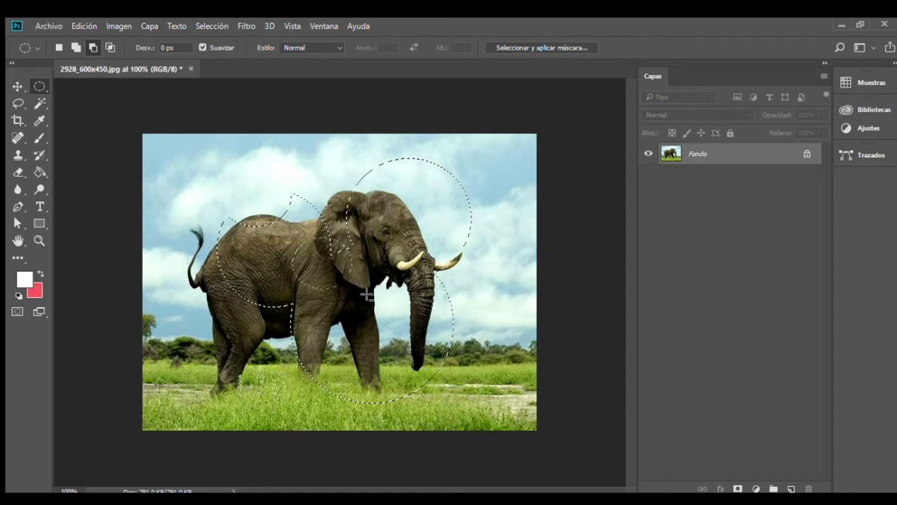
{"action": "left_click_drag", "start_coordinate": [494, 328], "coordinate": [440, 148]}
{"action": "left_click_drag", "start_coordinate": [501, 288], "coordinate": [501, 289]}
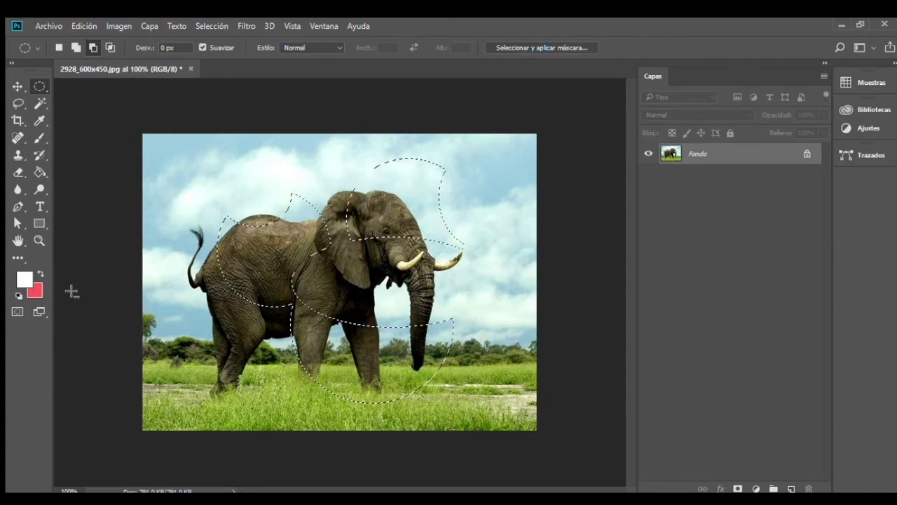
- Paint white over the elephant and sky inside the combined elliptical selection with the Brush tool
{"action": "left_click", "coordinate": [39, 138]}
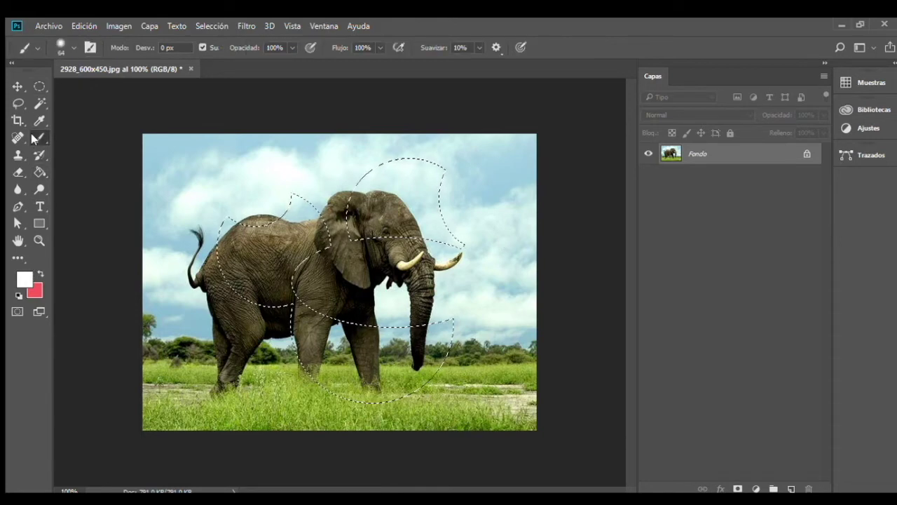
{"action": "left_click_drag", "start_coordinate": [273, 240], "coordinate": [315, 223]}
{"action": "mouse_move", "coordinate": [246, 240]}
{"action": "left_mouse_down"}
{"action": "mouse_move", "coordinate": [356, 254]}
{"action": "mouse_move", "coordinate": [323, 336]}
{"action": "mouse_move", "coordinate": [434, 344]}
{"action": "left_mouse_up"}
{"action": "mouse_move", "coordinate": [449, 208]}
{"action": "left_mouse_down"}
{"action": "mouse_move", "coordinate": [353, 215]}
{"action": "mouse_move", "coordinate": [448, 264]}
{"action": "left_mouse_up"}
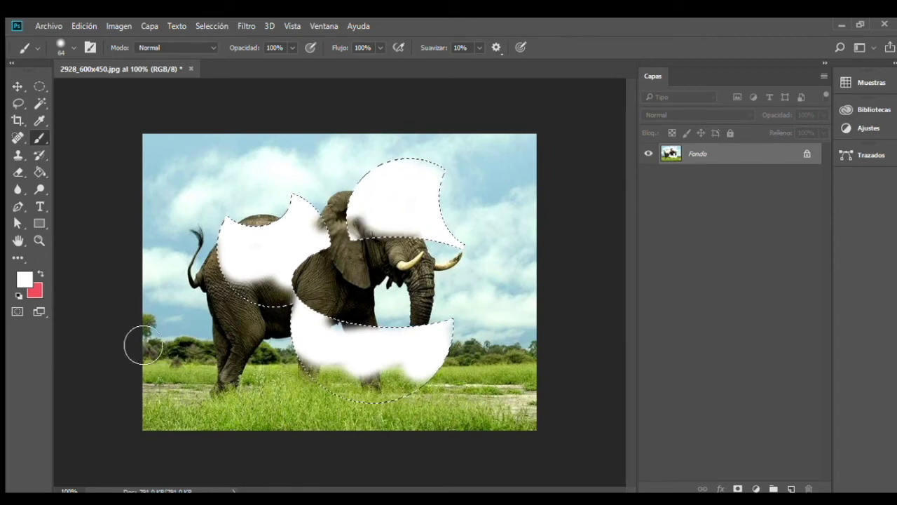
- Undo the white brush strokes and clear the combined elliptical selection
{"action": "key", "text": "ctrl+alt+z"}
{"action": "key", "text": "ctrl+alt+z"}
{"action": "key", "text": "ctrl+alt+z"}
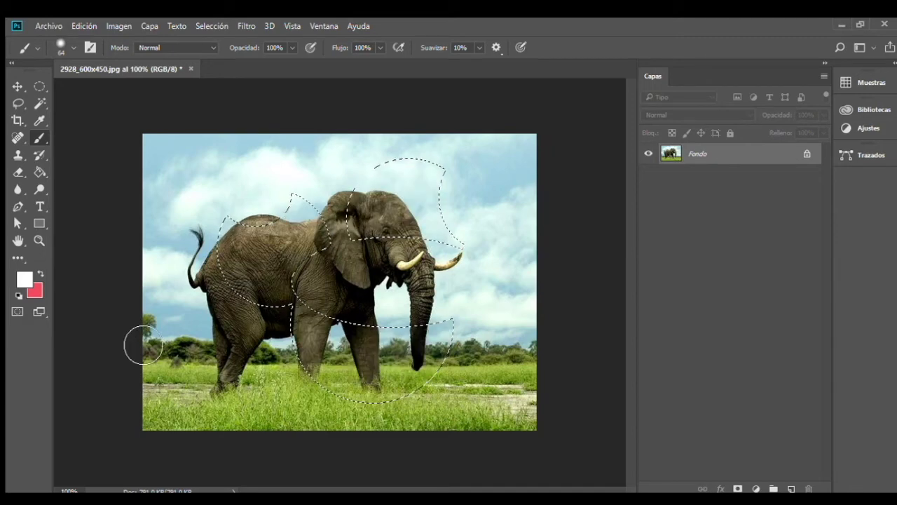
{"action": "key", "text": "ctrl+d"}
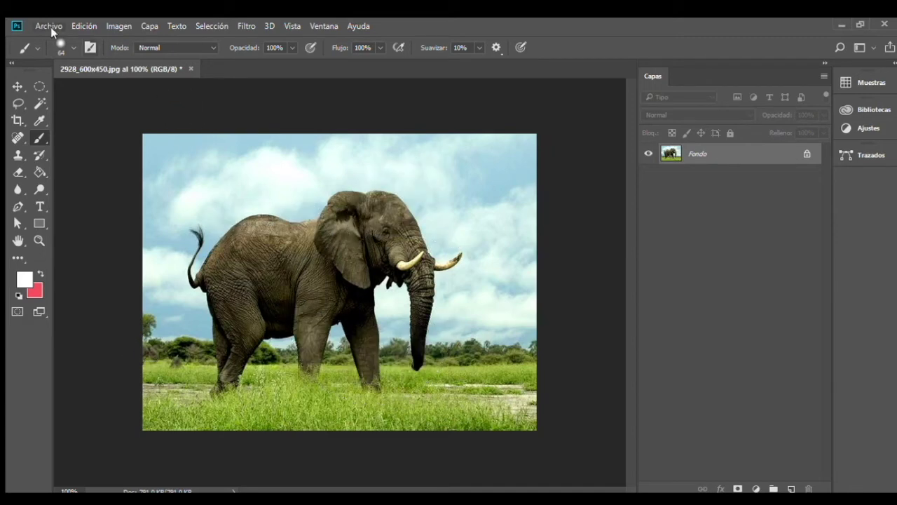
- Draw an elliptical selection over the elephant's back and ear, and intersect it with a second ellipse over its head
{"action": "left_click", "coordinate": [42, 84]}
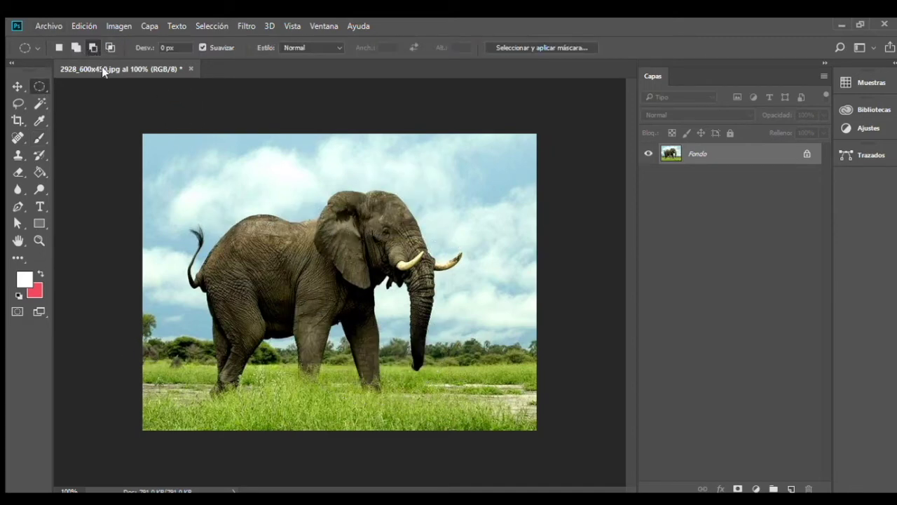
{"action": "key", "text": "shift"}
{"action": "left_click_drag", "start_coordinate": [229, 177], "coordinate": [366, 294]}
{"action": "key", "text": "shift+alt"}
{"action": "mouse_move", "coordinate": [375, 235]}
{"action": "left_mouse_down"}
{"action": "mouse_move", "coordinate": [418, 275]}
{"action": "mouse_move", "coordinate": [411, 283]}
{"action": "left_mouse_up"}
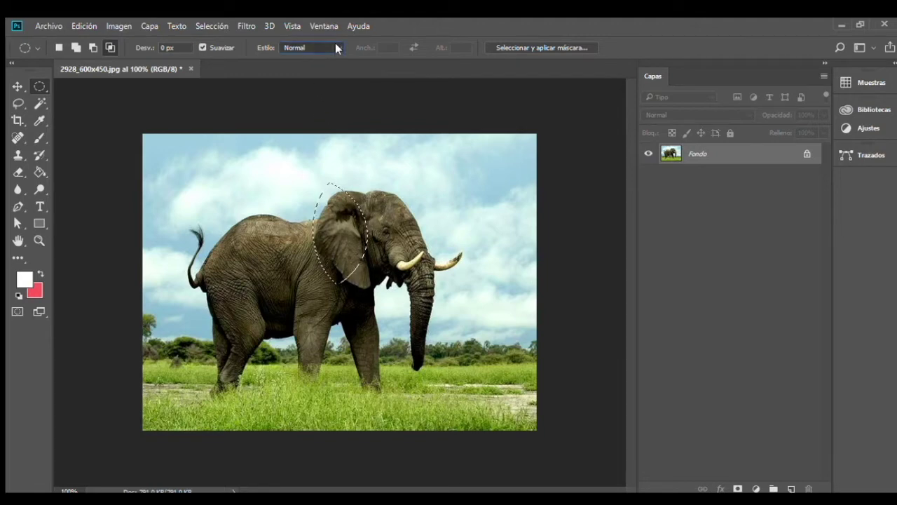
- Change the Elliptical Marquee's style to fixed ratio and after that to fixed size, and clear the selection
{"action": "left_click", "coordinate": [312, 48]}
{"action": "left_click", "coordinate": [307, 65]}
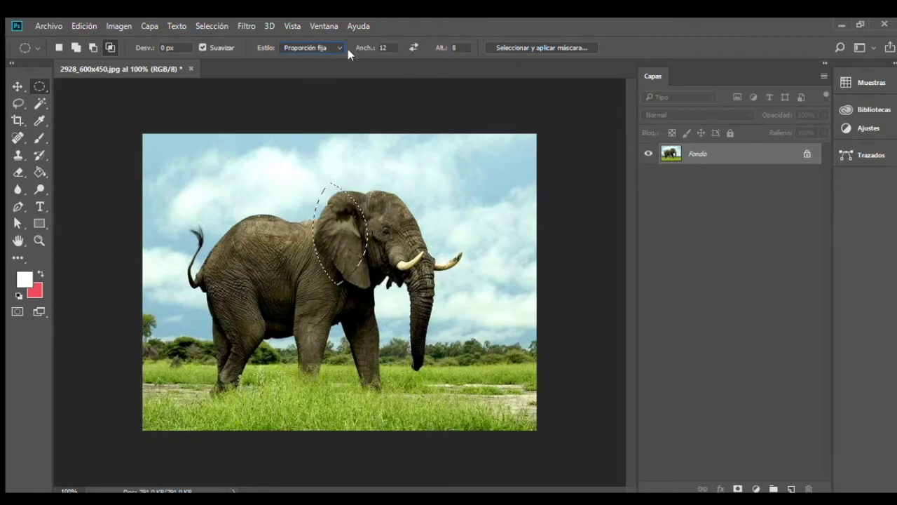
{"action": "left_click", "coordinate": [312, 48]}
{"action": "left_click", "coordinate": [308, 76]}
{"action": "key", "text": "ctrl+d"}
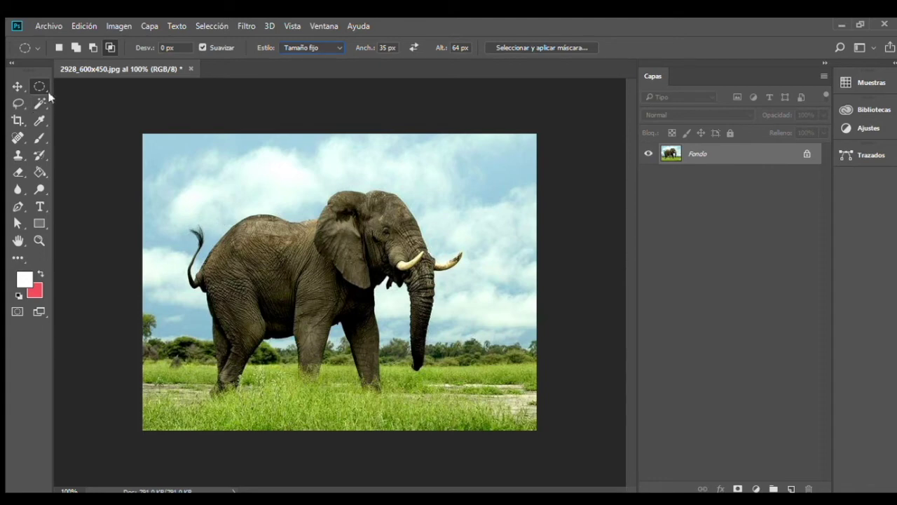
- Select two one-pixel rows across the elephant's upper body with the Single Row Marquee, and inspect the upper row up close
{"action": "left_click", "coordinate": [99, 106]}
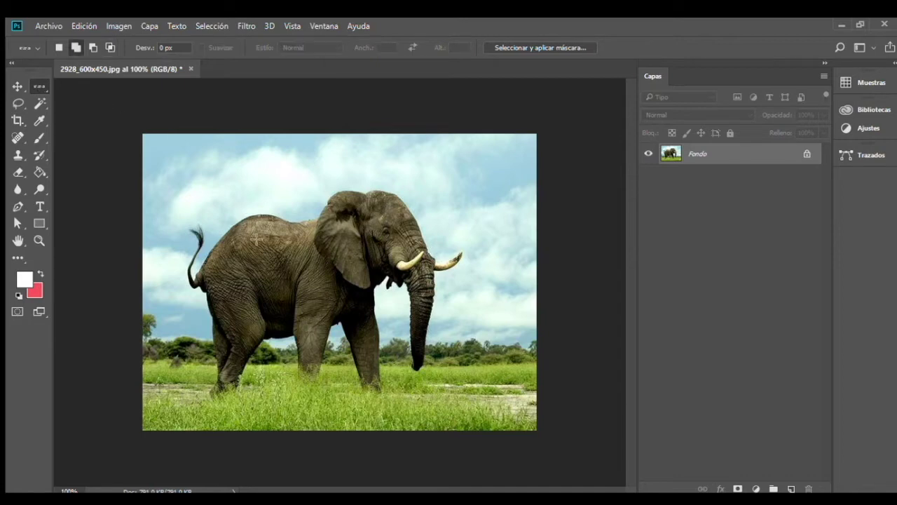
{"action": "left_click", "coordinate": [251, 210]}
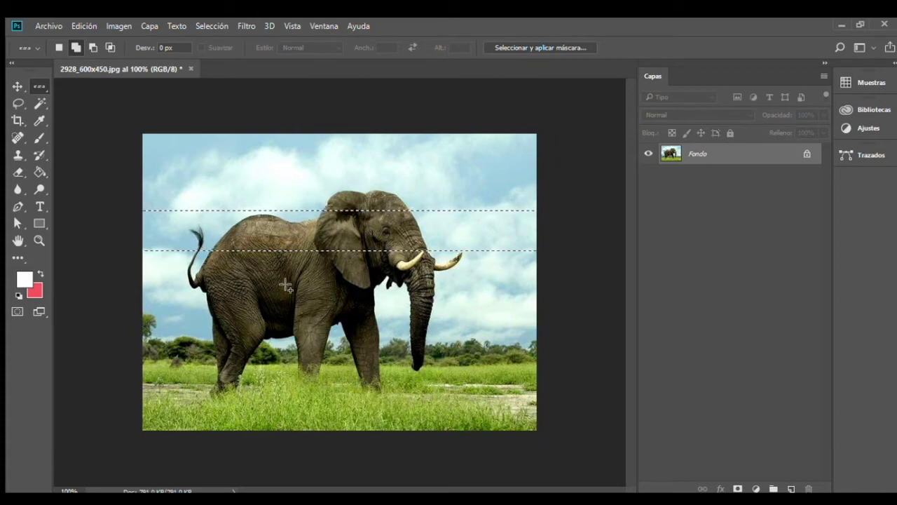
{"action": "left_click", "coordinate": [38, 241]}
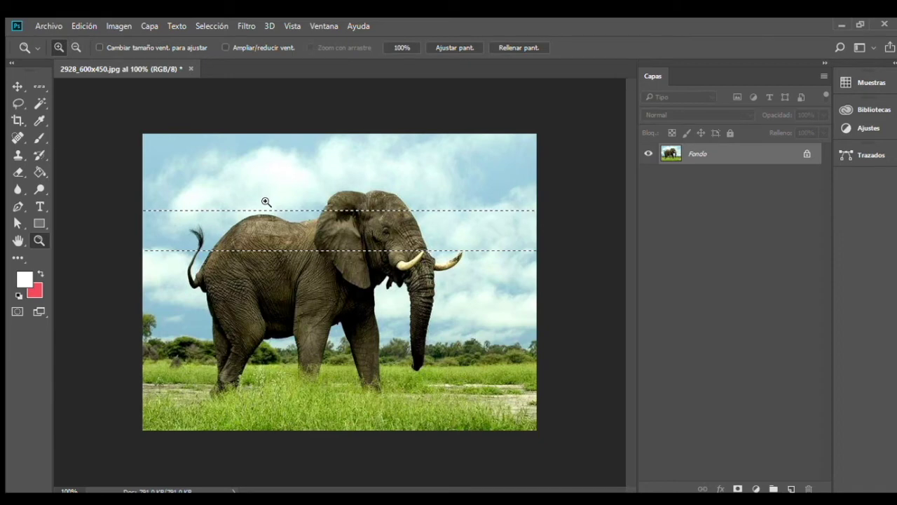
{"action": "left_click_drag", "start_coordinate": [321, 253], "coordinate": [393, 254]}
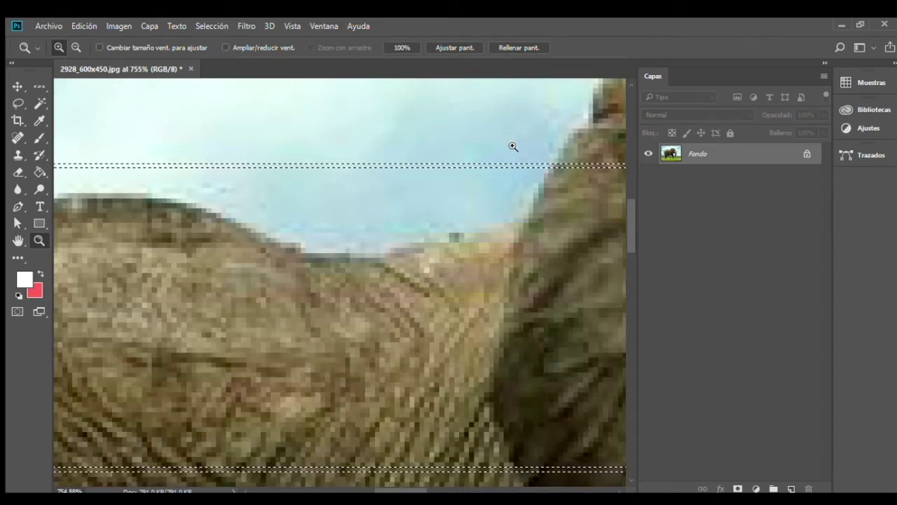
{"action": "left_click_drag", "start_coordinate": [575, 204], "coordinate": [573, 205]}
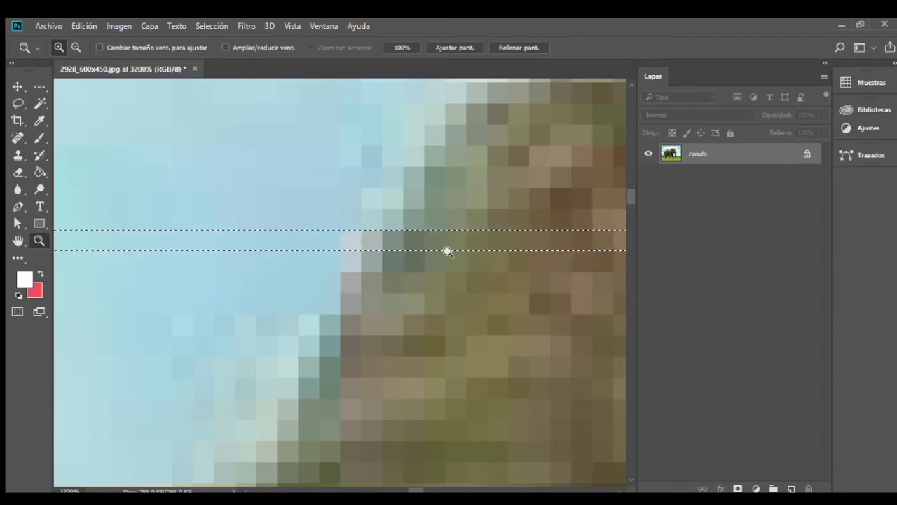
- Add four one-pixel columns crossing the upper row near the elephant's ear with the Single Column Marquee
{"action": "left_click", "coordinate": [40, 85]}
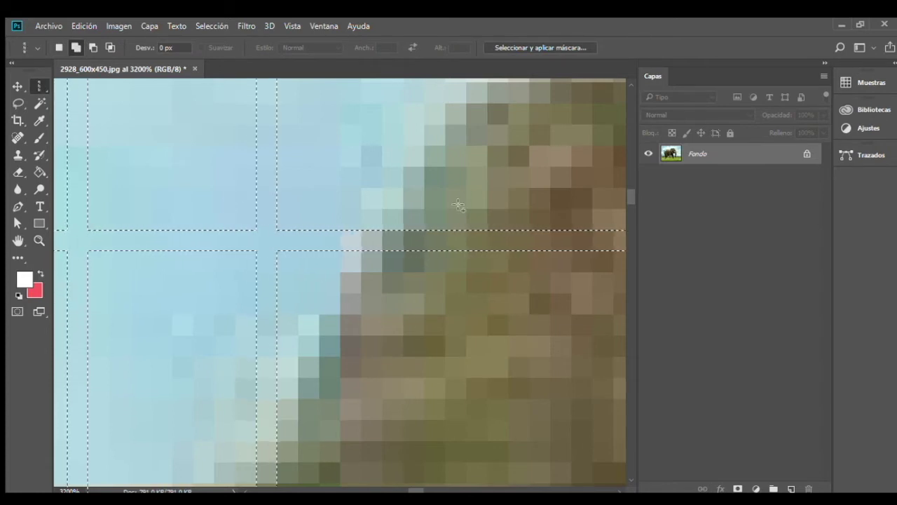
{"action": "left_click", "coordinate": [475, 188]}
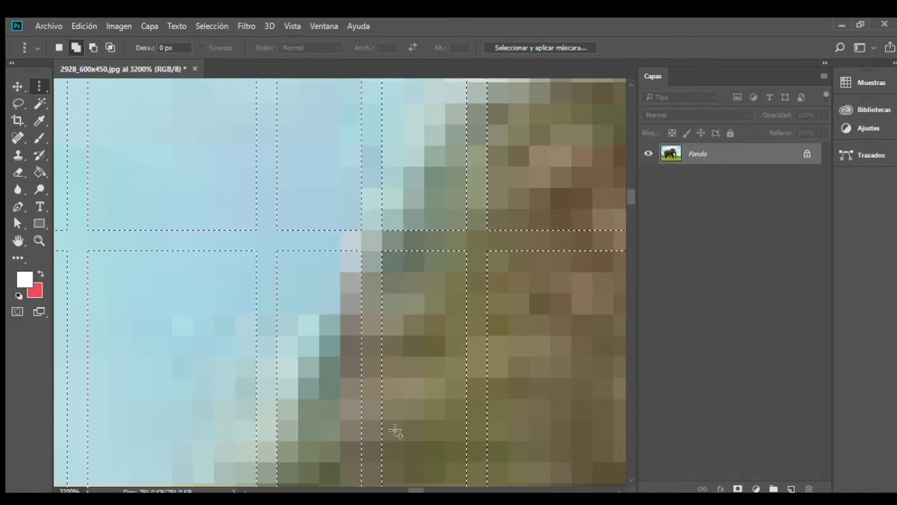
{"action": "left_click", "coordinate": [373, 195]}
- Reset the colours to default, and set the foreground colour to red and the background colour to bright green
{"action": "left_click", "coordinate": [16, 296]}
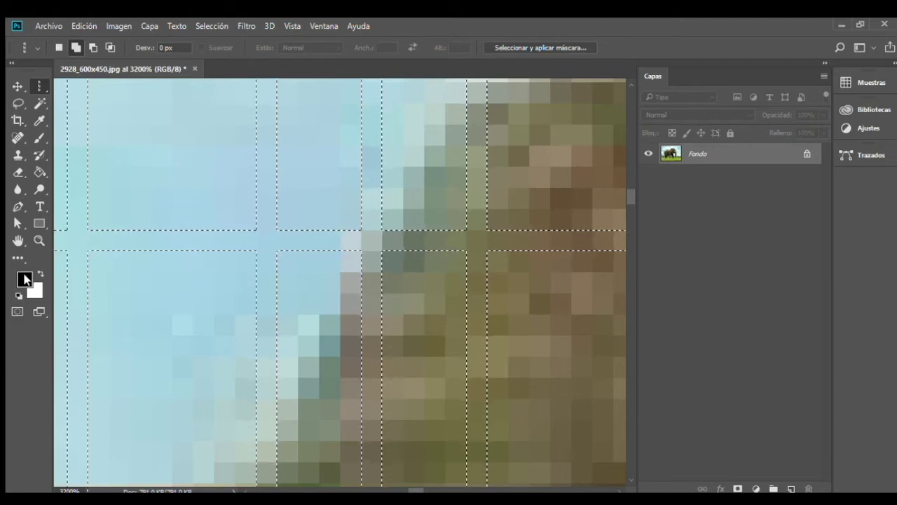
{"action": "key", "text": "i"}
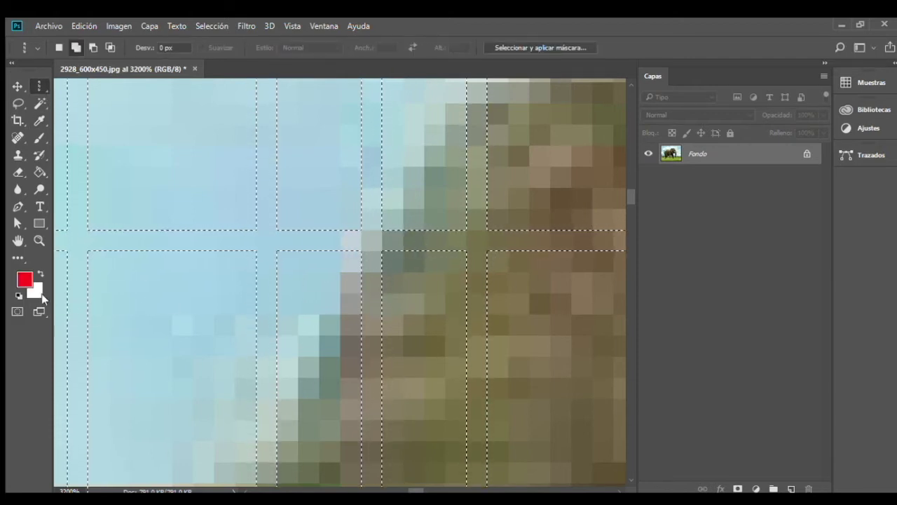
{"action": "key", "text": "i"}
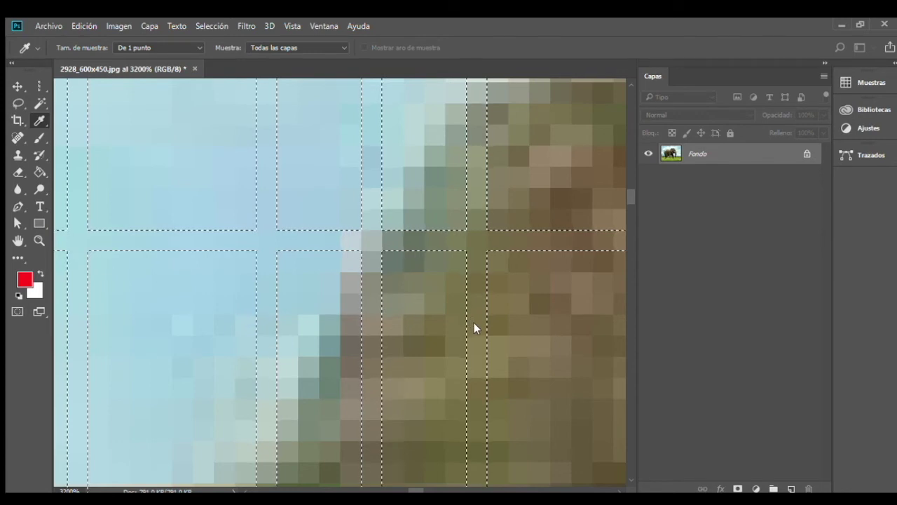
{"action": "key", "text": "m"}
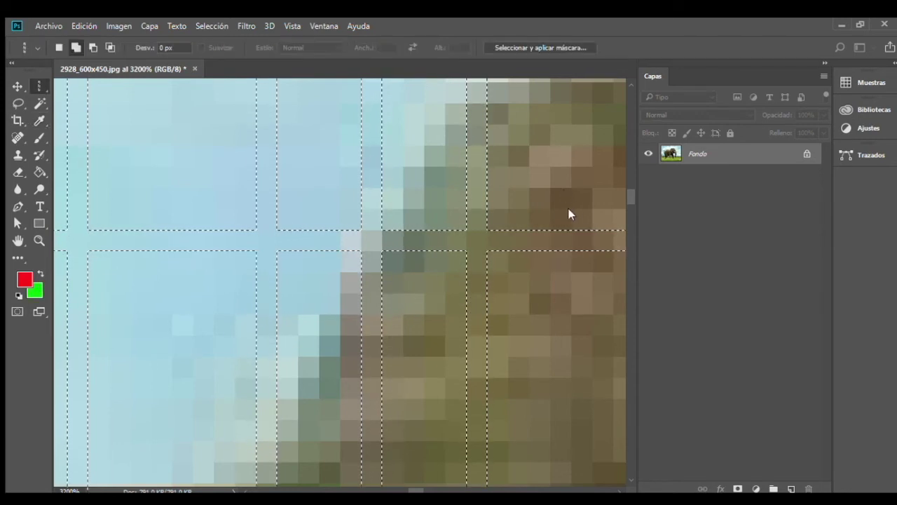
- Swap the foreground and background colours repeatedly, ending with green as foreground and red as background
{"action": "left_click", "coordinate": [40, 274]}
{"action": "left_click", "coordinate": [40, 275]}
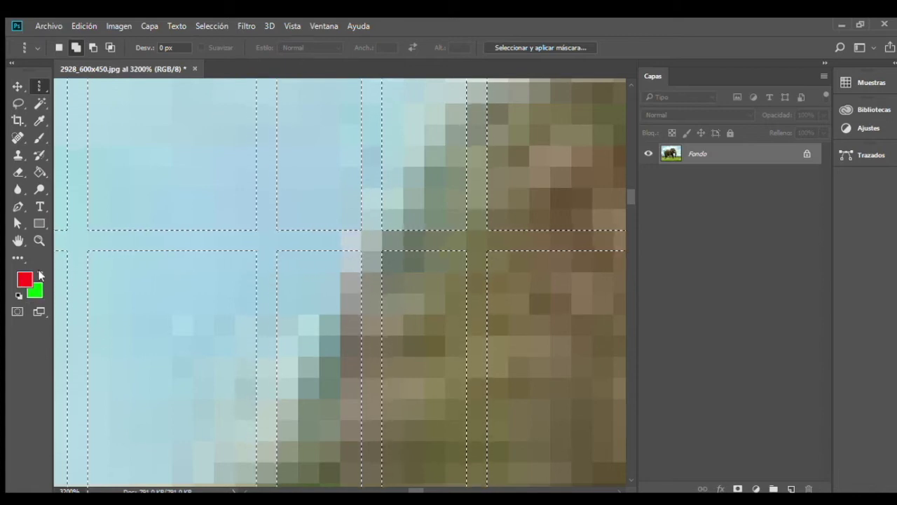
{"action": "left_click", "coordinate": [40, 275]}
{"action": "left_click", "coordinate": [40, 275]}
{"action": "left_click", "coordinate": [40, 274]}
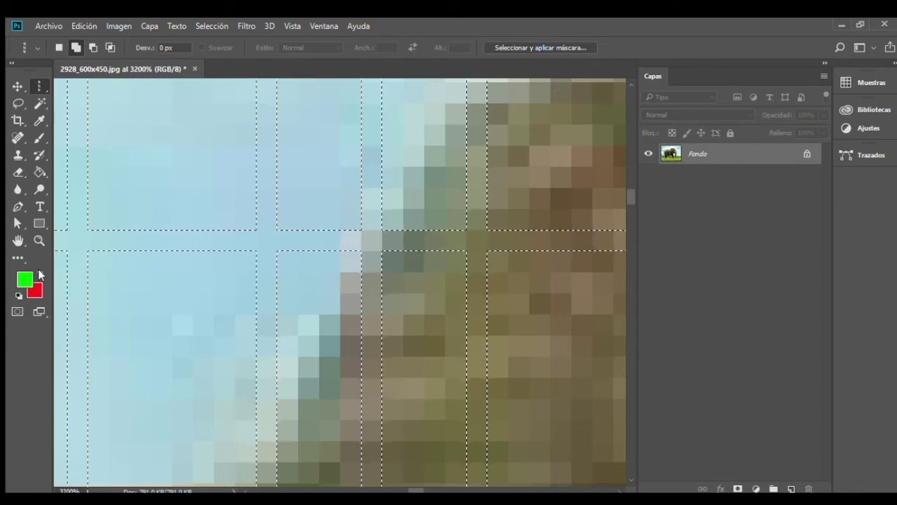
- Paint the one-pixel row and column selections green with the 64 px Brush, and clear the selection
{"action": "left_click", "coordinate": [38, 138]}
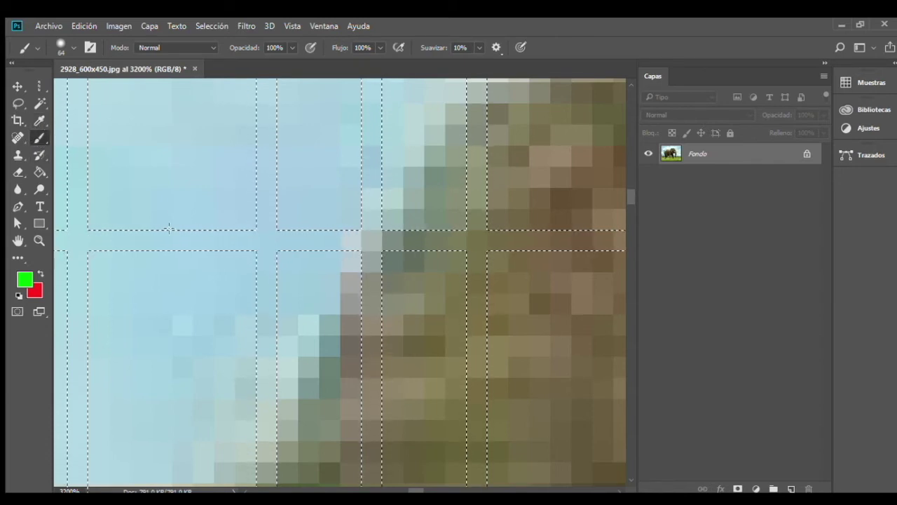
{"action": "double_click", "coordinate": [17, 241]}
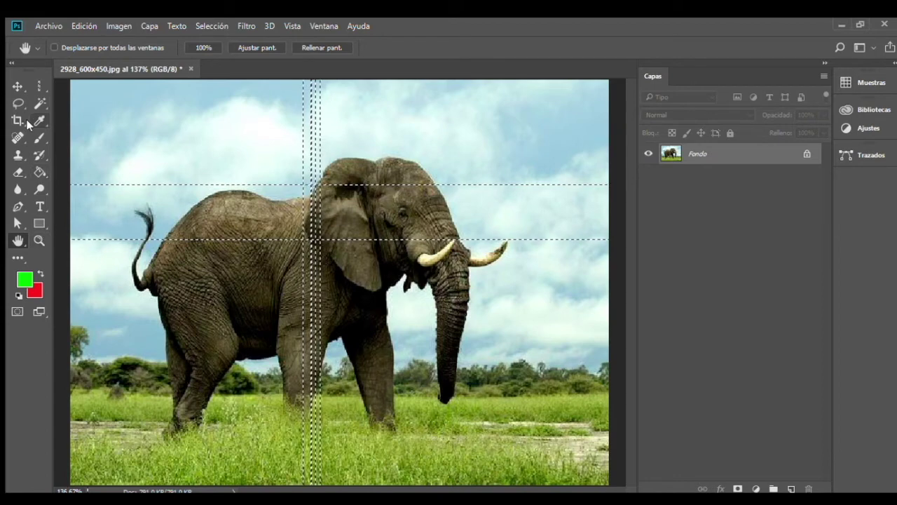
{"action": "left_click", "coordinate": [39, 138]}
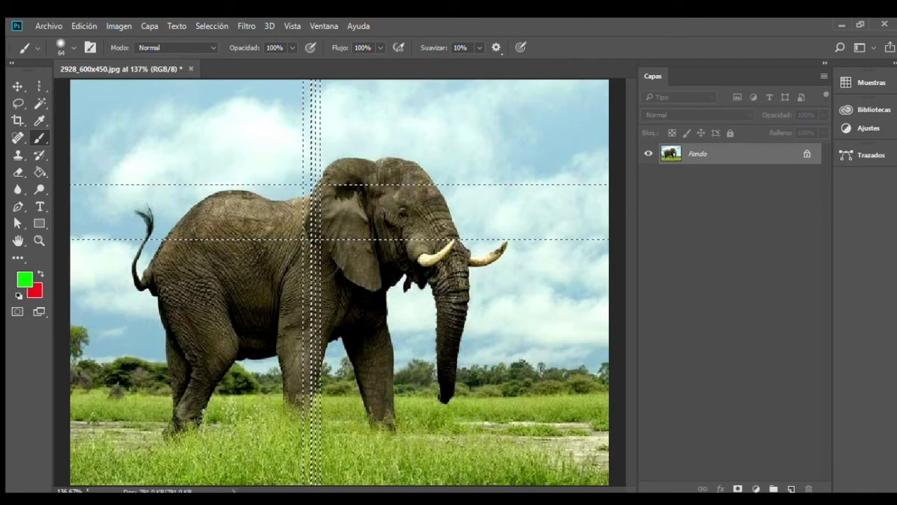
{"action": "left_click_drag", "start_coordinate": [212, 233], "coordinate": [257, 233]}
{"action": "key", "text": "ctrl+z"}
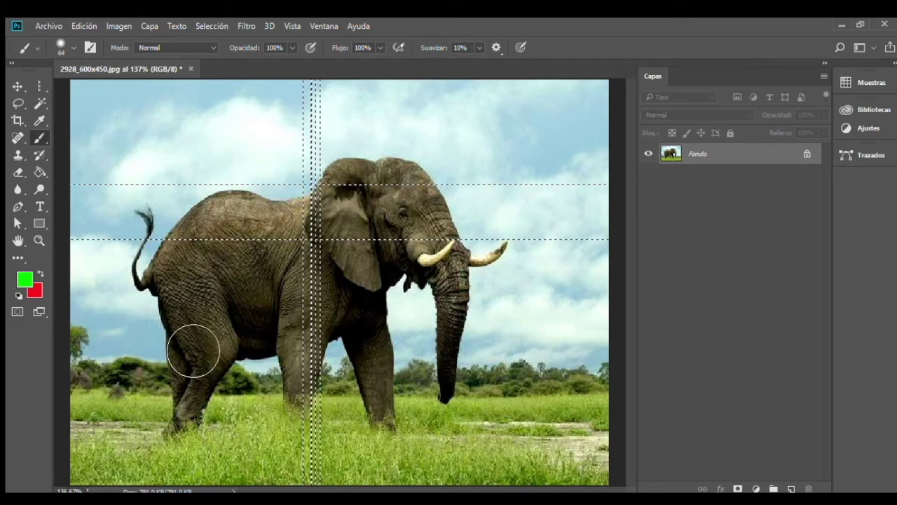
{"action": "key", "text": "ctrl+d"}
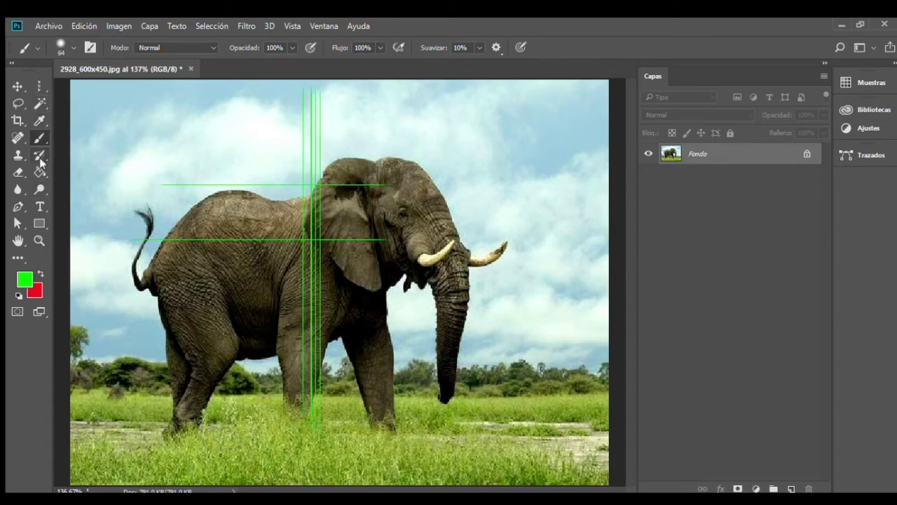
- Examine the green lines near the elephant's ear up close, undo them, and clear the remaining row and column selection
{"action": "left_click", "coordinate": [34, 240]}
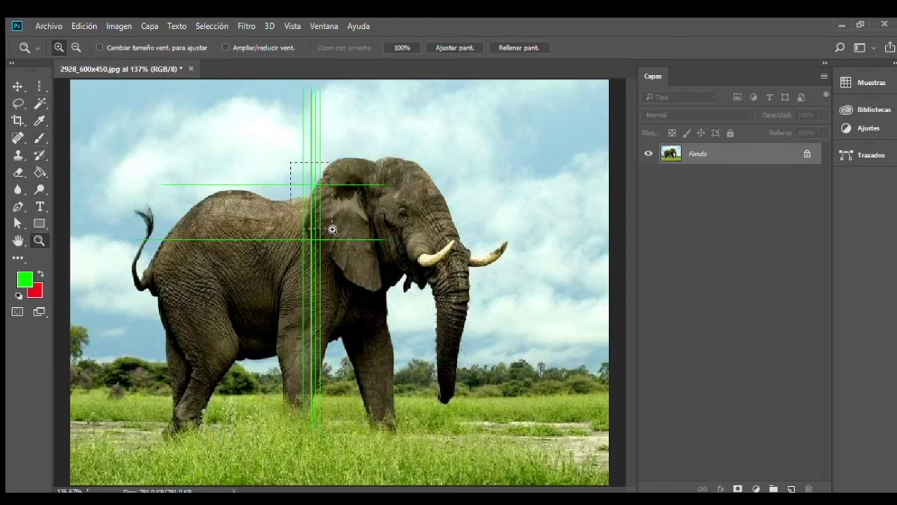
{"action": "left_click_drag", "start_coordinate": [325, 219], "coordinate": [363, 260]}
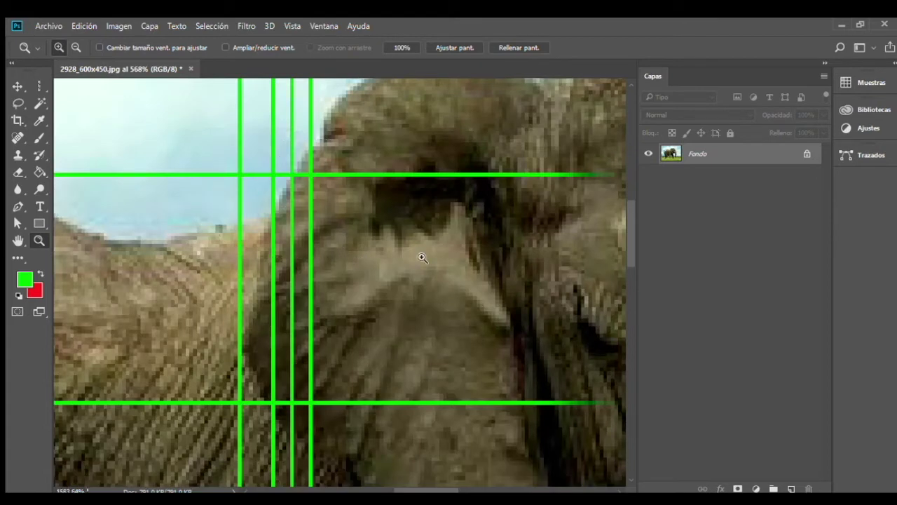
{"action": "left_click_drag", "start_coordinate": [219, 139], "coordinate": [422, 257]}
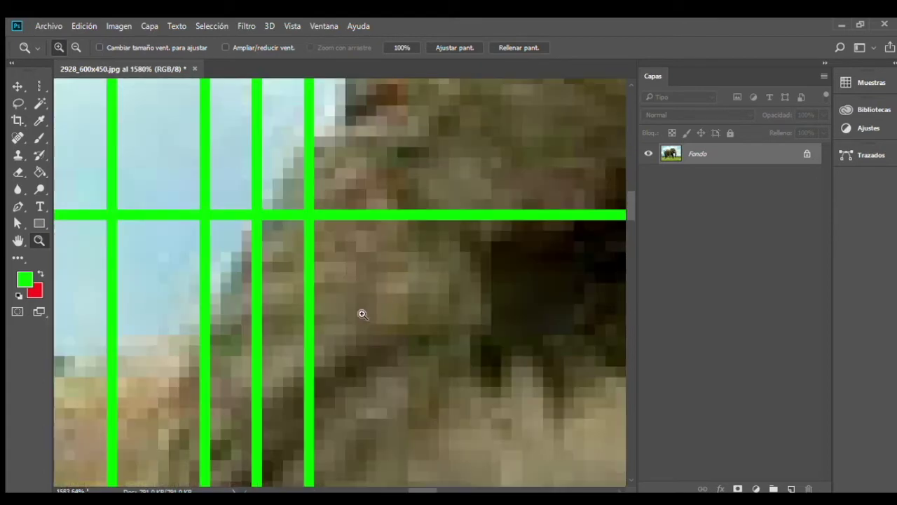
{"action": "double_click", "coordinate": [18, 240]}
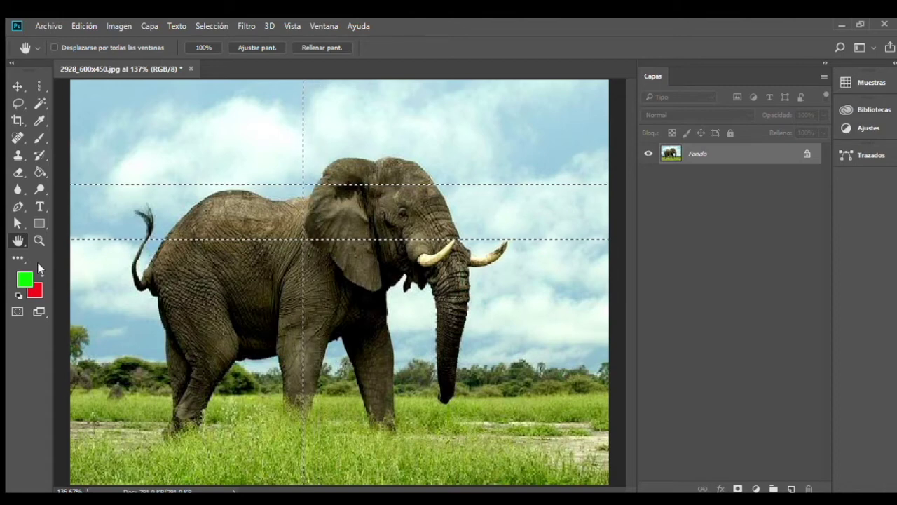
{"action": "key", "text": "ctrl+d"}
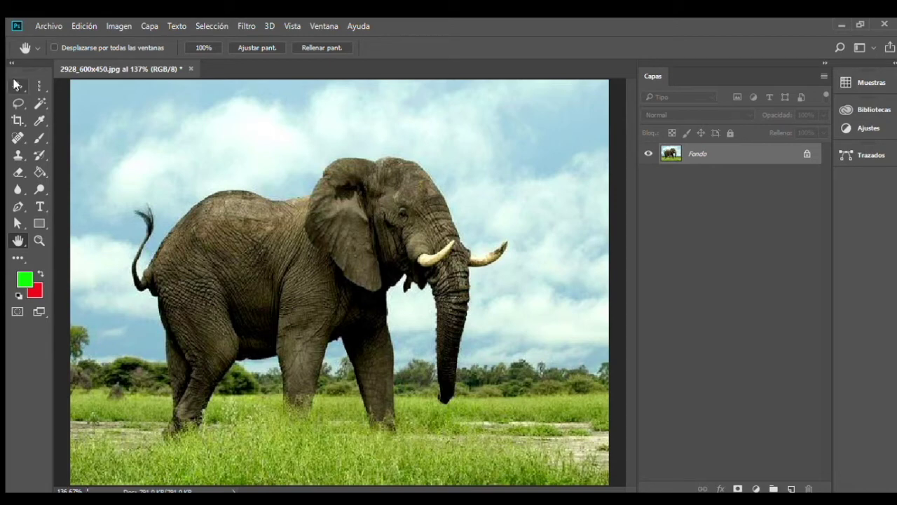
- Switch back to the Rectangular Marquee tool and turn on the rulers
{"action": "left_click", "coordinate": [39, 86]}
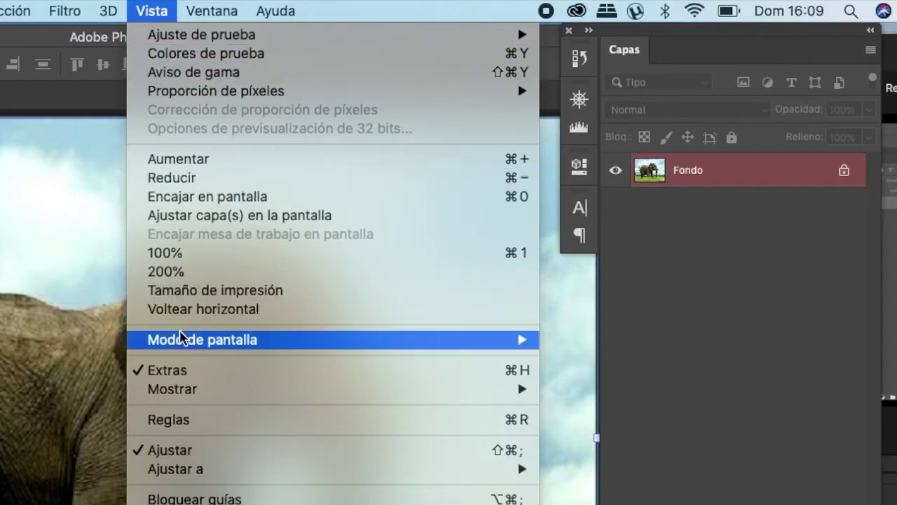
{"action": "mouse_move", "coordinate": [181, 343]}
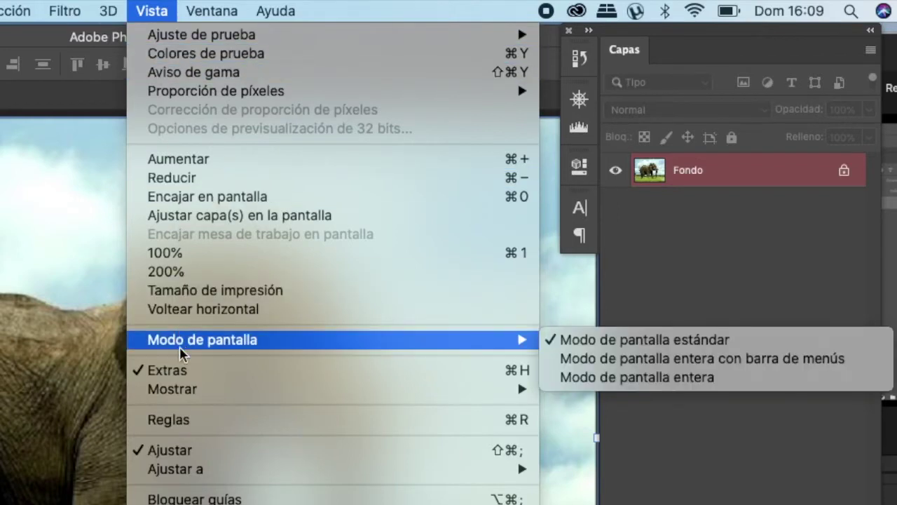
{"action": "left_click", "coordinate": [184, 419]}
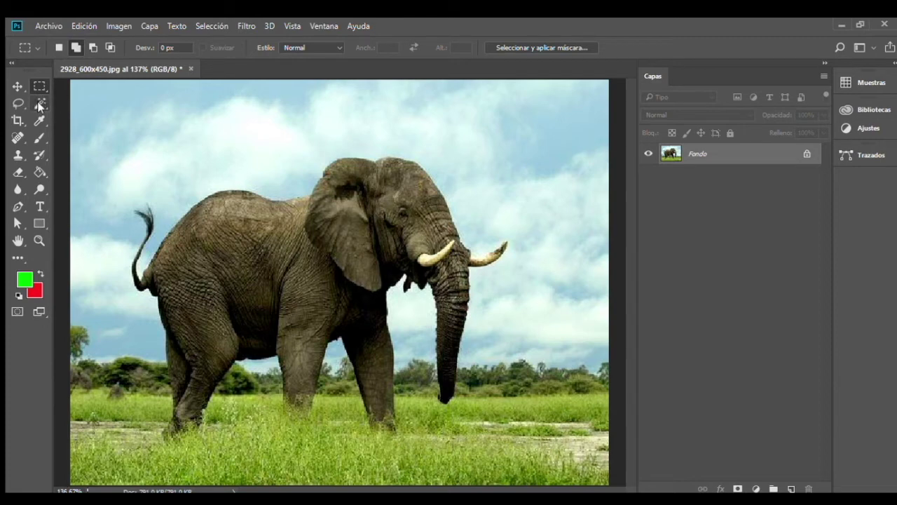
- Select the blue sky beside the elephant's head with the Magic Wand at point sample size and tolerance 32, and clear the selection
{"action": "left_click", "coordinate": [40, 105]}
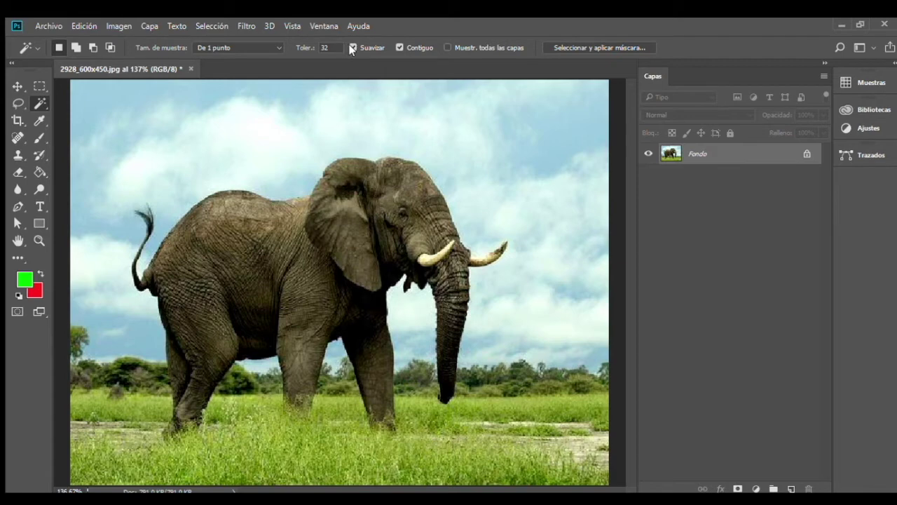
{"action": "left_click", "coordinate": [273, 46]}
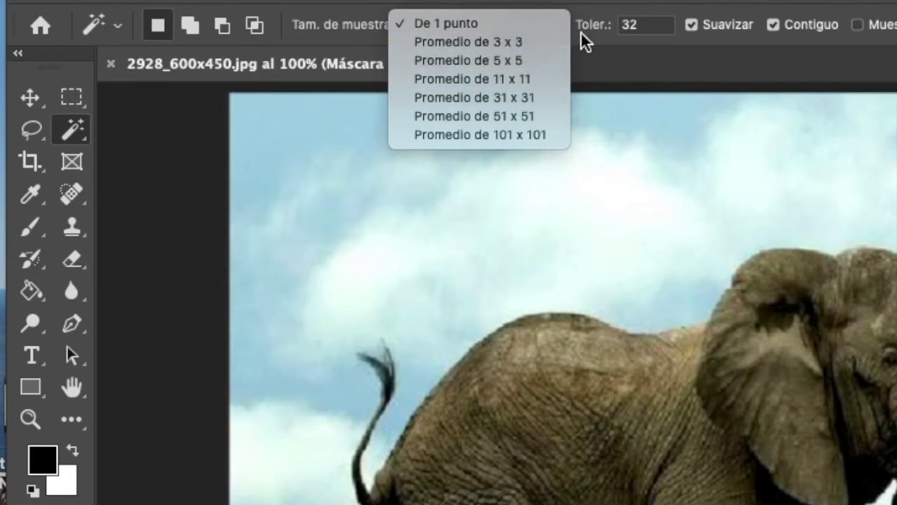
{"action": "left_click", "coordinate": [635, 24]}
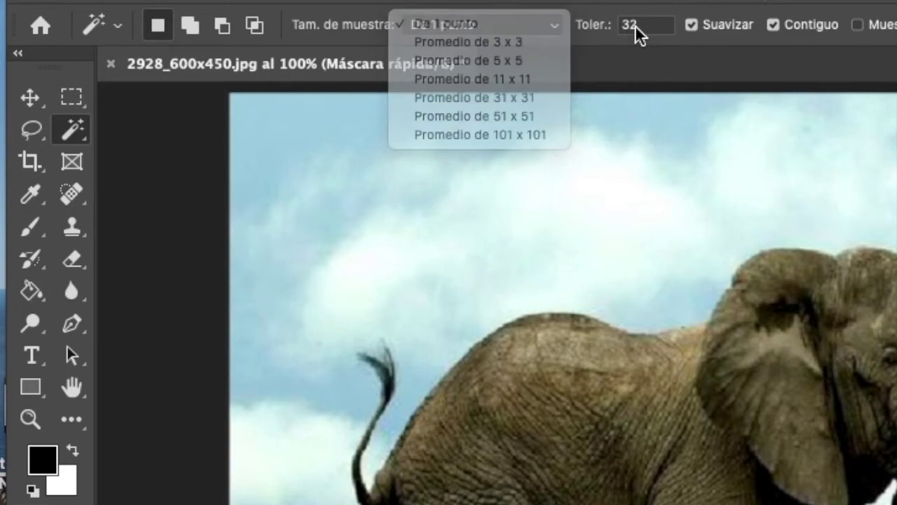
{"action": "double_click", "coordinate": [635, 25]}
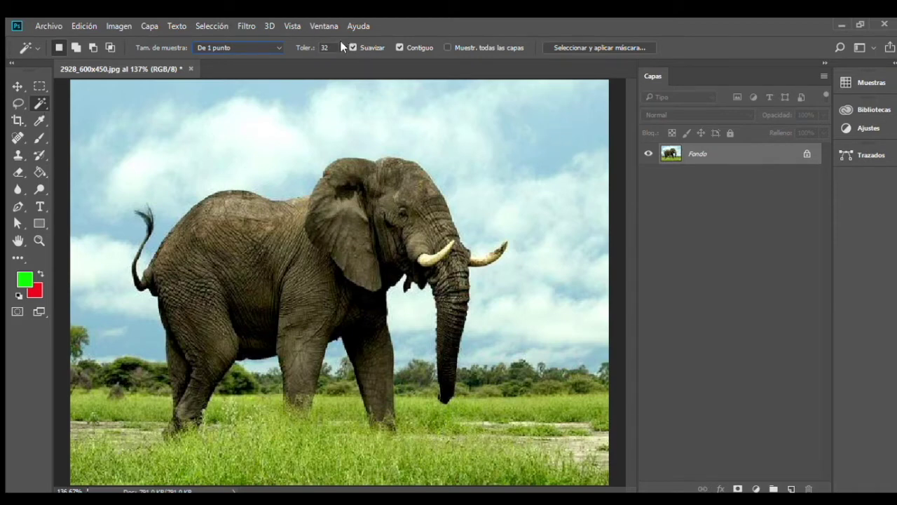
{"action": "left_click", "coordinate": [530, 155]}
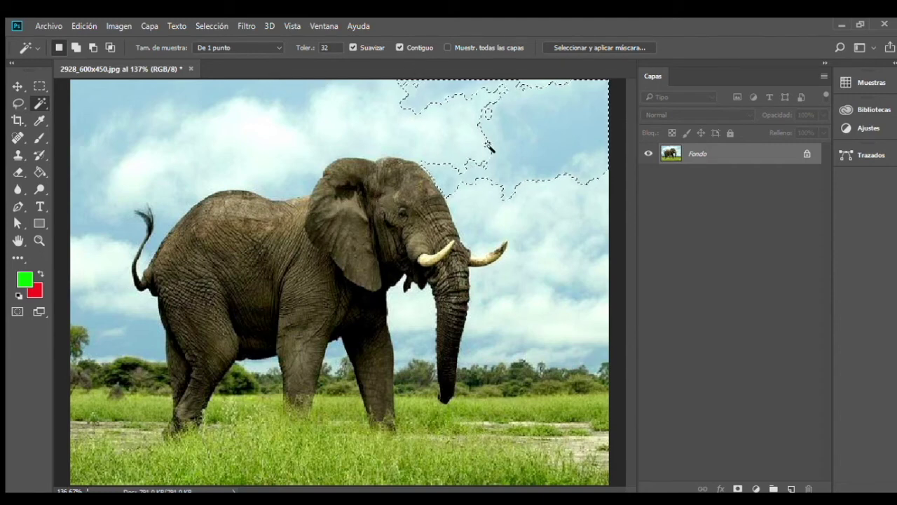
{"action": "key", "text": "ctrl+d"}
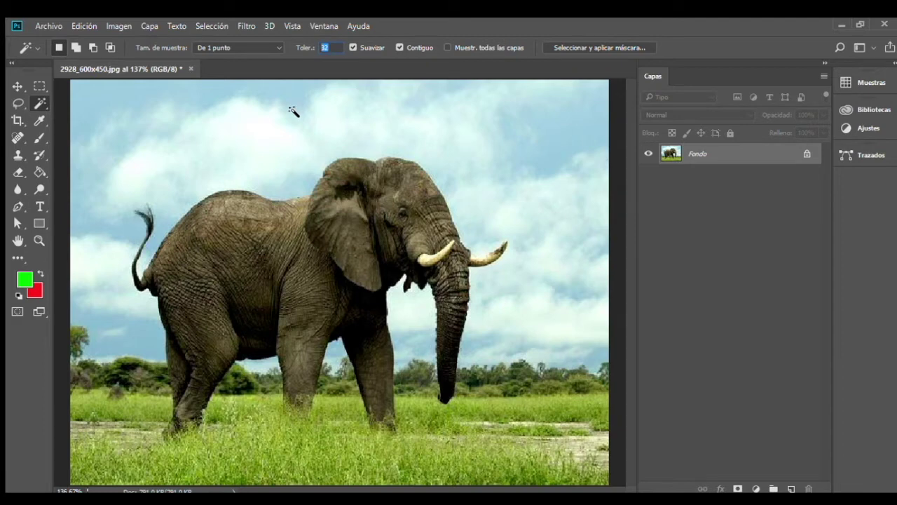
- Select sky pixels with the Magic Wand at tolerance 0, and clear the selection after examining it up close
{"action": "type", "text": "0"}
{"action": "left_click", "coordinate": [40, 241]}
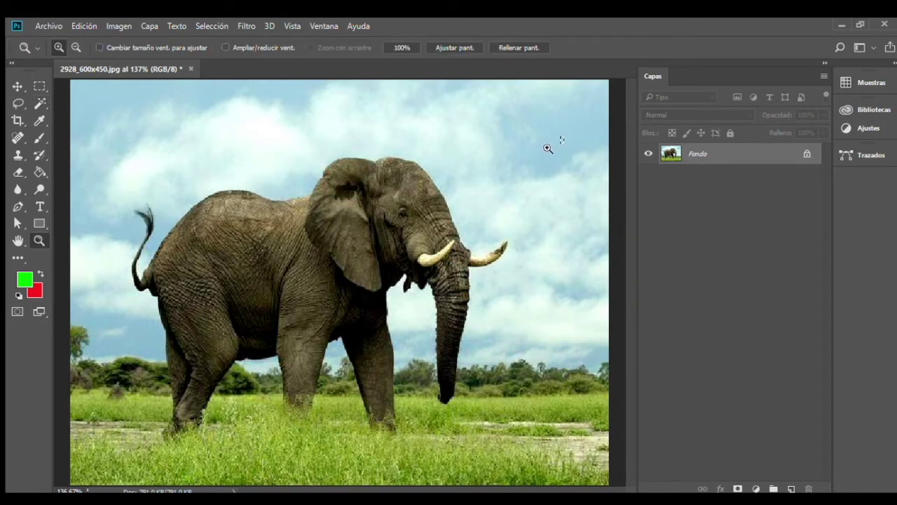
{"action": "left_click_drag", "start_coordinate": [554, 130], "coordinate": [589, 163]}
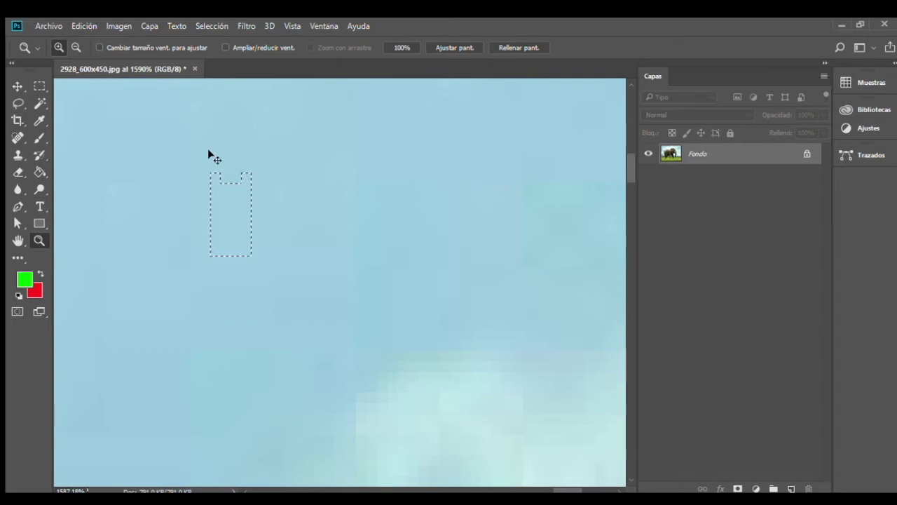
{"action": "key", "text": "ctrl+d"}
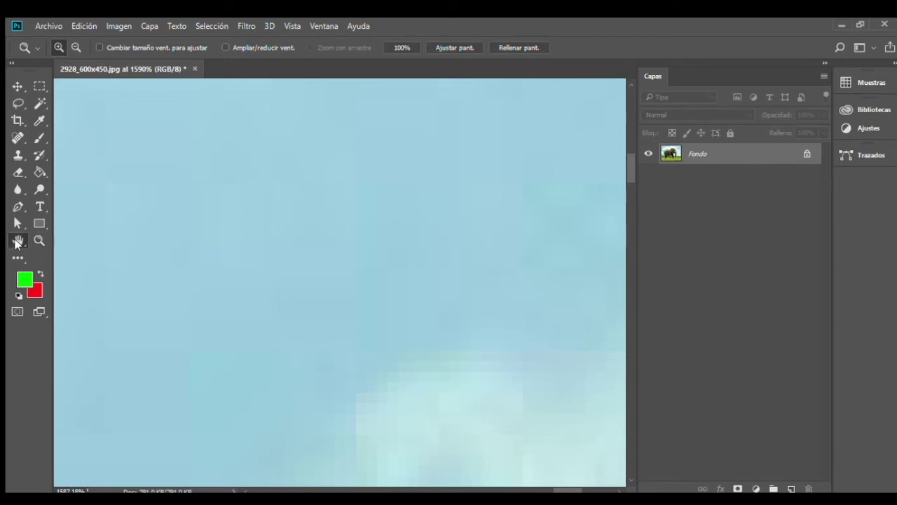
{"action": "double_click", "coordinate": [18, 240]}
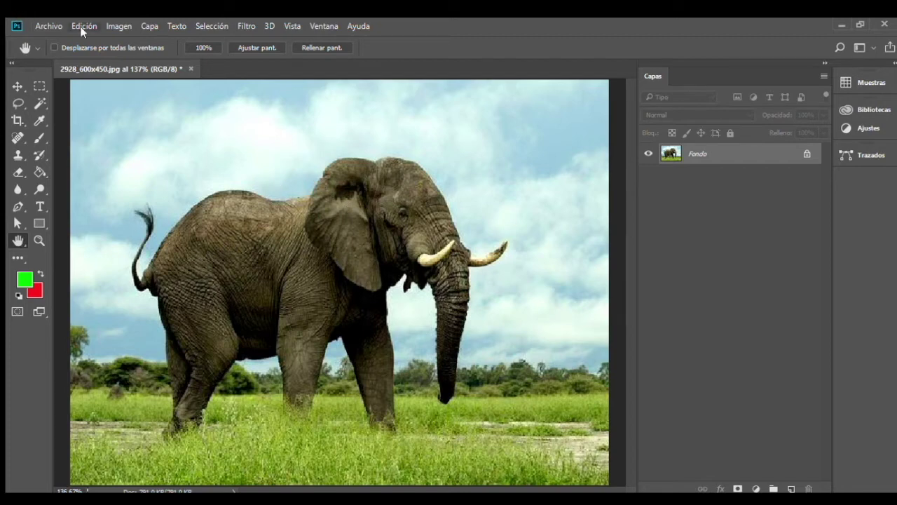
- Select the blue sky beside the elephant's head with the Magic Wand at tolerance 10
{"action": "left_click", "coordinate": [40, 103]}
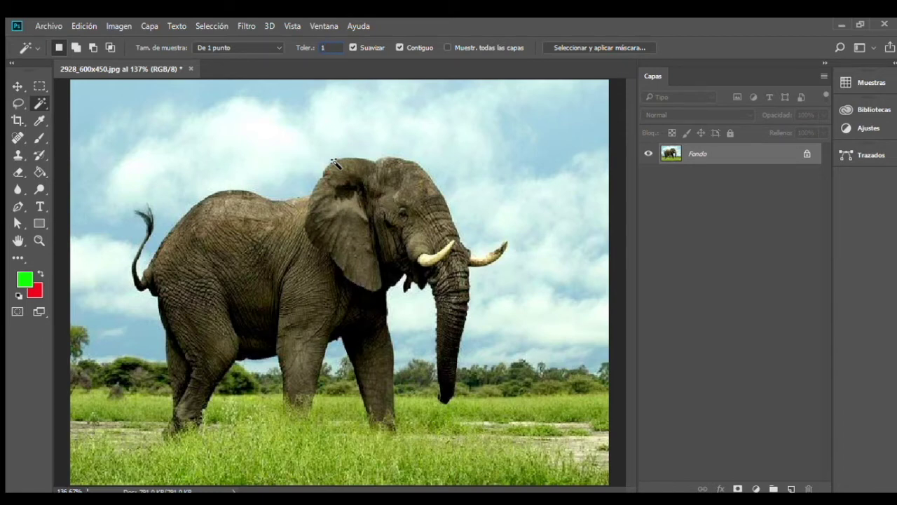
{"action": "key", "text": "Return"}
{"action": "left_click", "coordinate": [547, 146]}
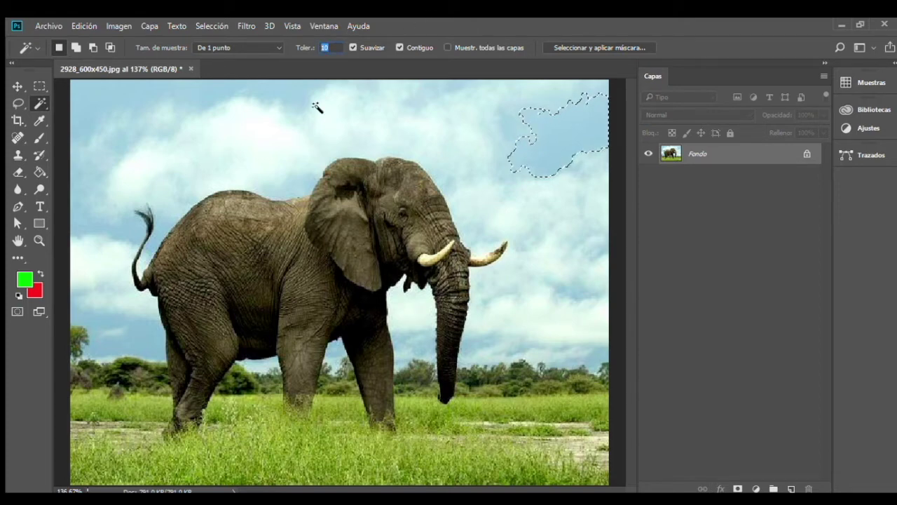
- Reselect the same blue sky area with the Magic Wand at tolerance 35, and clear the selection
{"action": "type", "text": "35"}
{"action": "key", "text": "ctrl+d"}
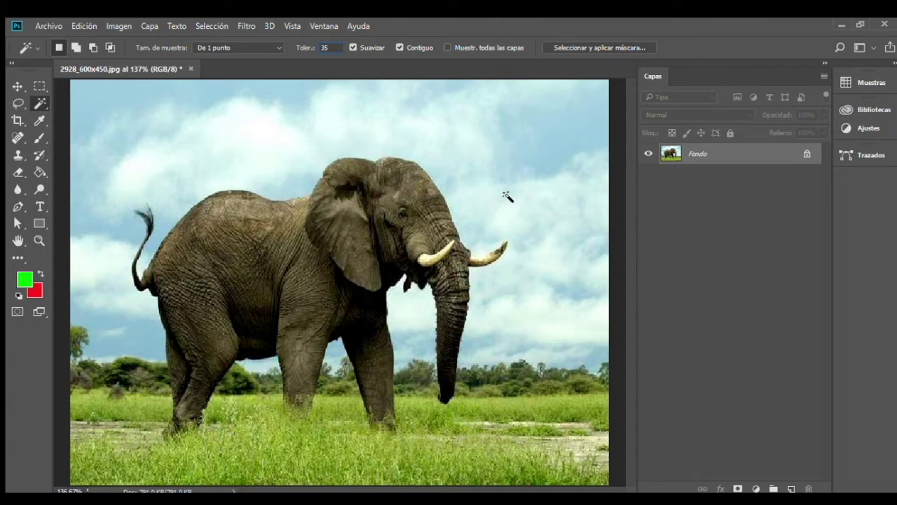
{"action": "left_click", "coordinate": [559, 134]}
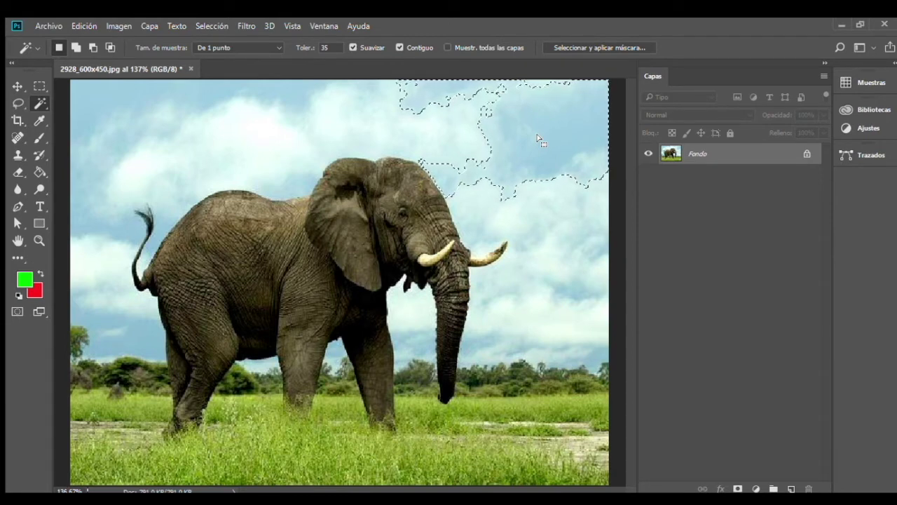
{"action": "key", "text": "ctrl+d"}
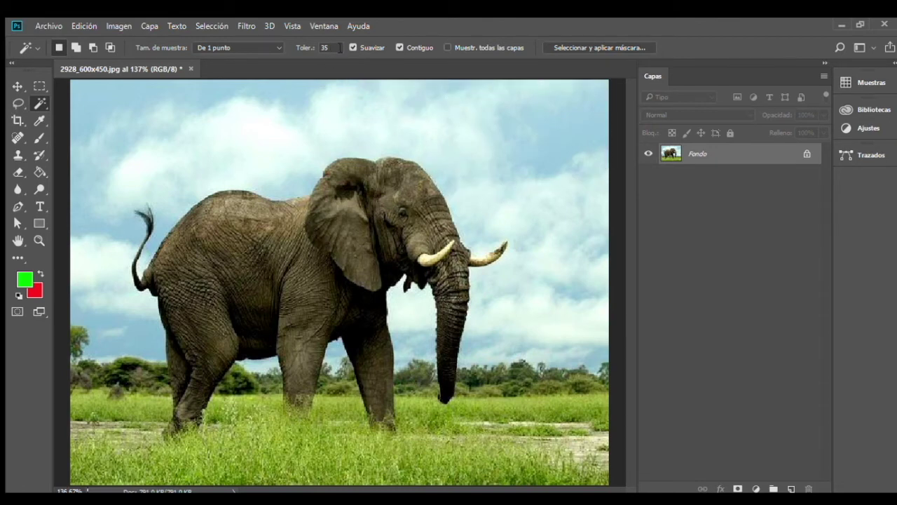
- Select the sky with the Magic Wand at tolerance 80, and add the missed white cloud patches to the selection
{"action": "type", "text": "80"}
{"action": "left_click", "coordinate": [551, 138]}
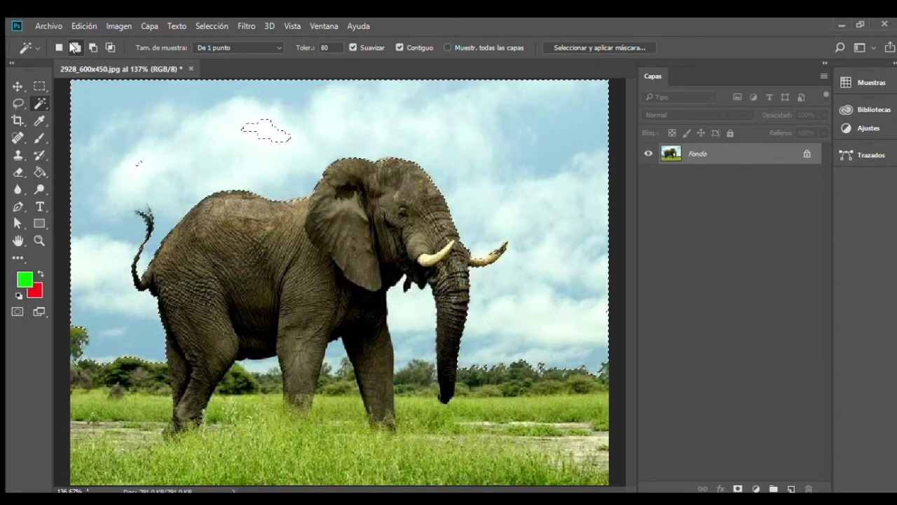
{"action": "left_click", "coordinate": [140, 169]}
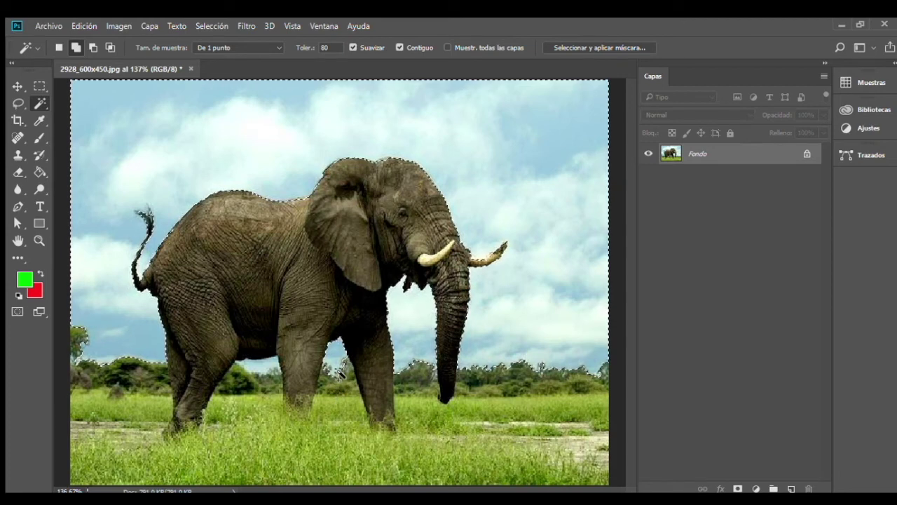
- Examine the sky selection between the elephant's legs up close, and clear the selection
{"action": "left_click", "coordinate": [39, 240]}
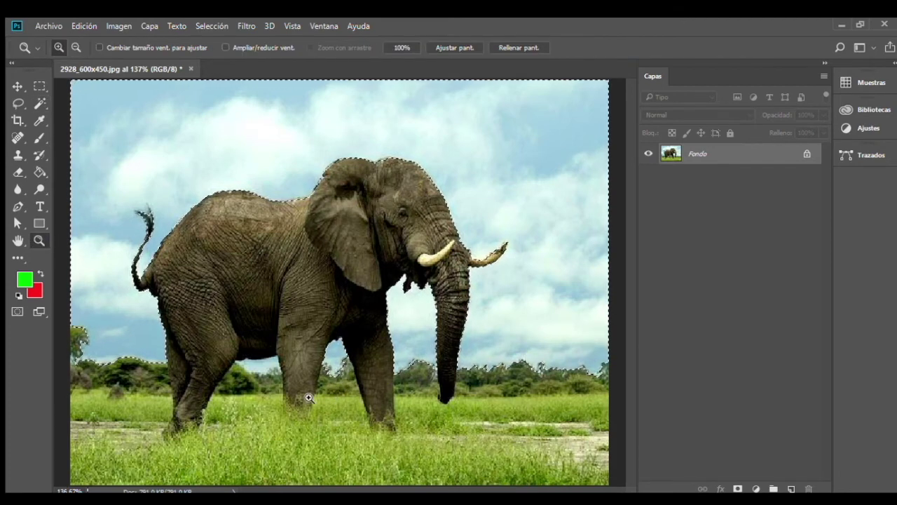
{"action": "left_click_drag", "start_coordinate": [317, 346], "coordinate": [370, 396]}
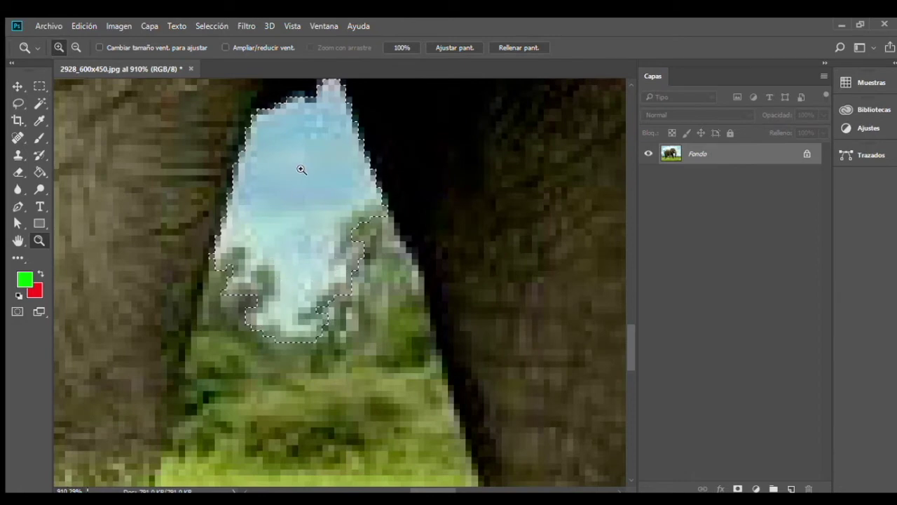
{"action": "key", "text": "ctrl+minus"}
{"action": "key", "text": "ctrl+minus"}
{"action": "key", "text": "ctrl+minus"}
{"action": "double_click", "coordinate": [18, 241]}
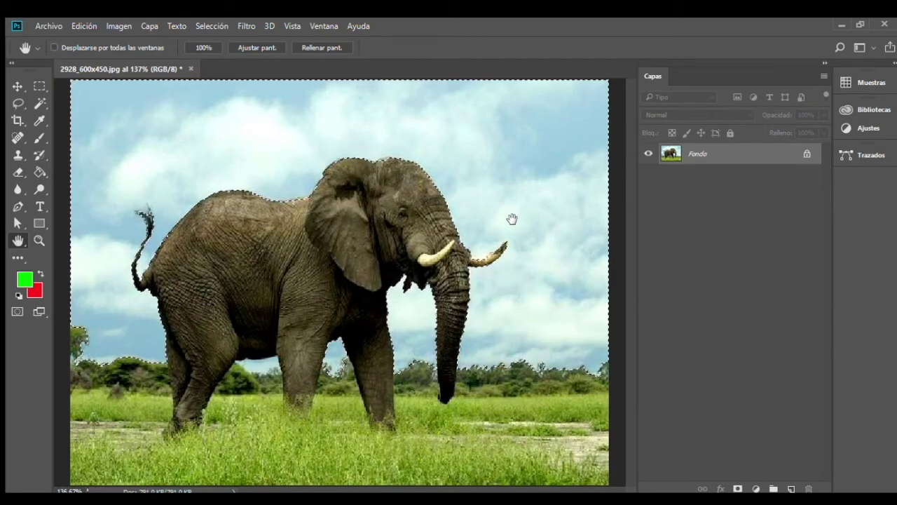
{"action": "key", "text": "ctrl+d"}
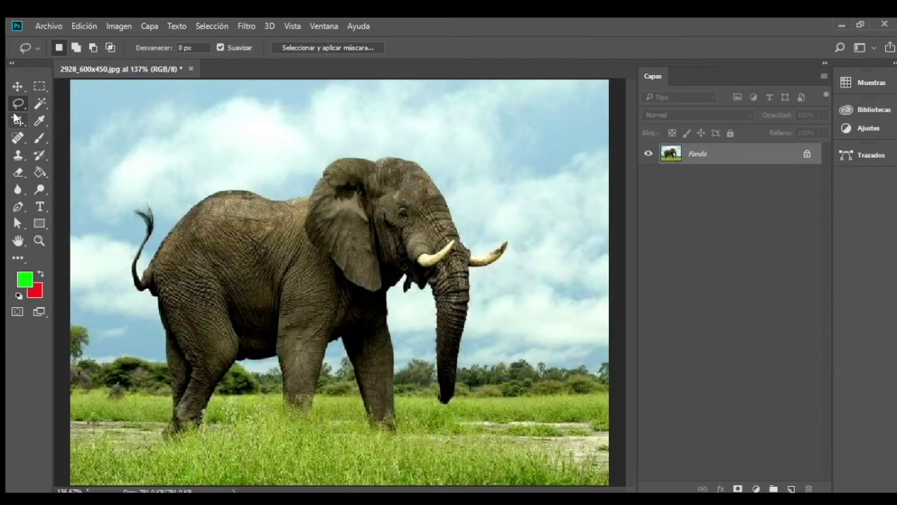
- Crop the photo with the image shifted and tilted inside a smaller frame, and undo the crop
{"action": "left_click", "coordinate": [18, 119]}
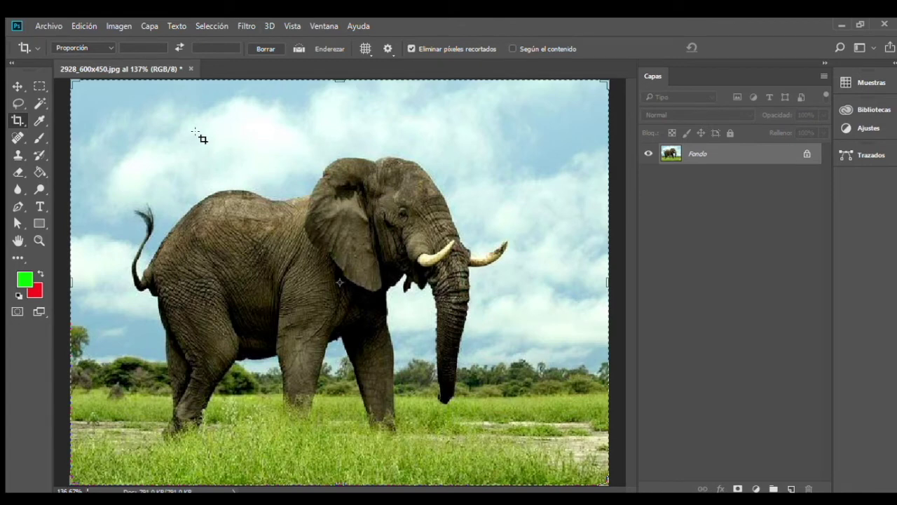
{"action": "left_click_drag", "start_coordinate": [83, 89], "coordinate": [158, 142]}
{"action": "left_click_drag", "start_coordinate": [321, 269], "coordinate": [278, 260]}
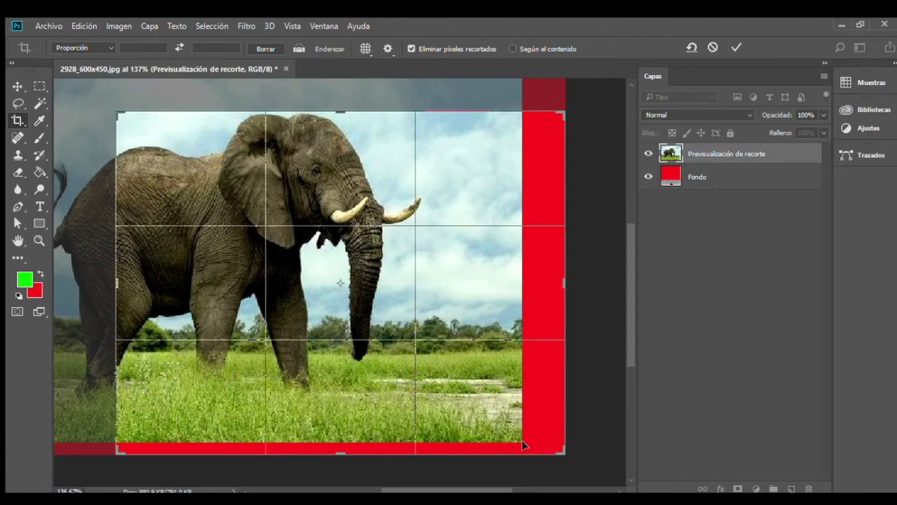
{"action": "left_click_drag", "start_coordinate": [579, 458], "coordinate": [482, 472]}
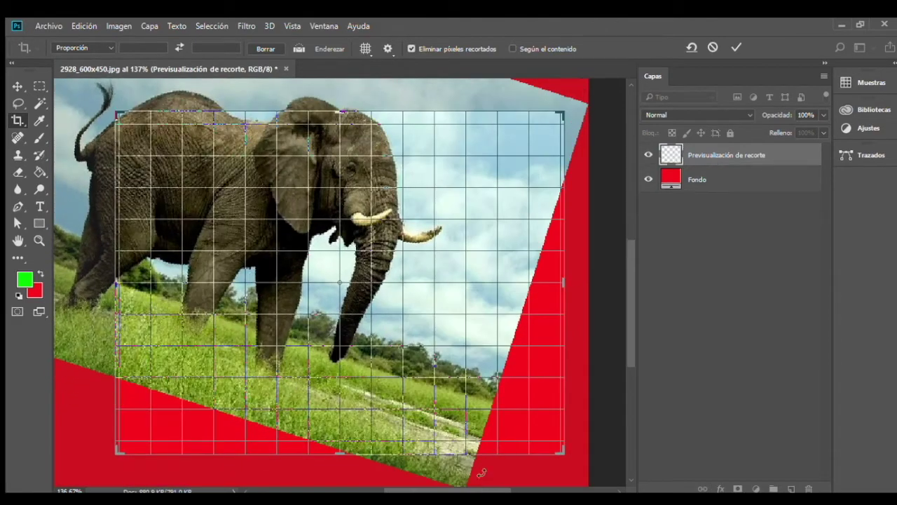
{"action": "left_click_drag", "start_coordinate": [339, 338], "coordinate": [375, 387]}
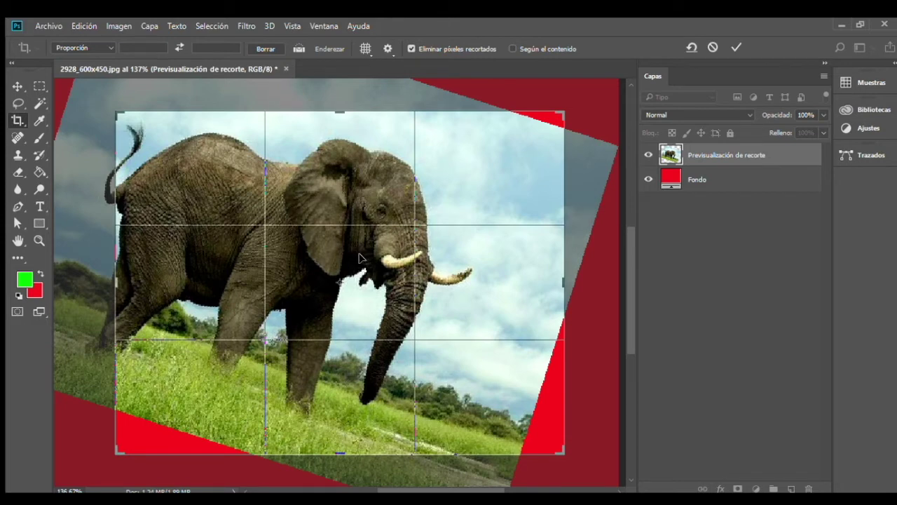
{"action": "key", "text": "Return"}
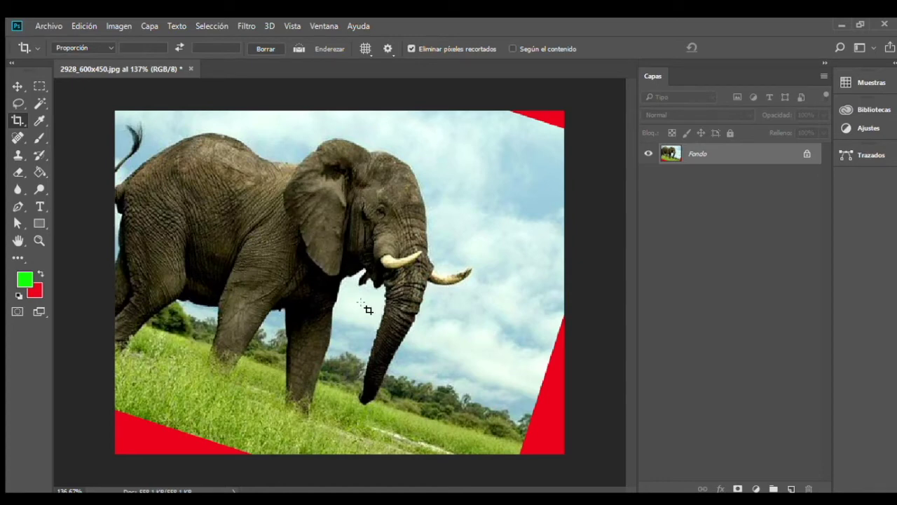
{"action": "key", "text": "ctrl"}
{"action": "key", "text": "ctrl+z"}
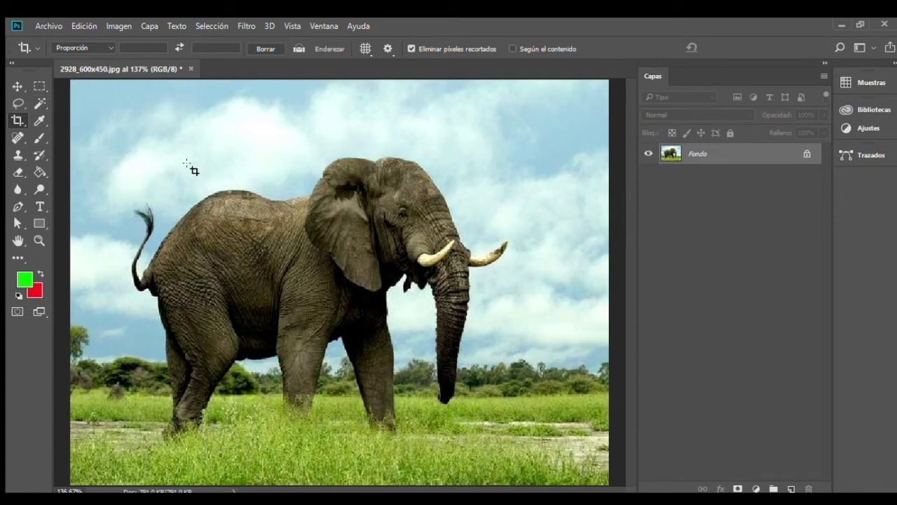
- Crop away the photo's right side and lower part, cutting off the elephant's trunk and legs, and undo the crop
{"action": "left_click", "coordinate": [227, 150]}
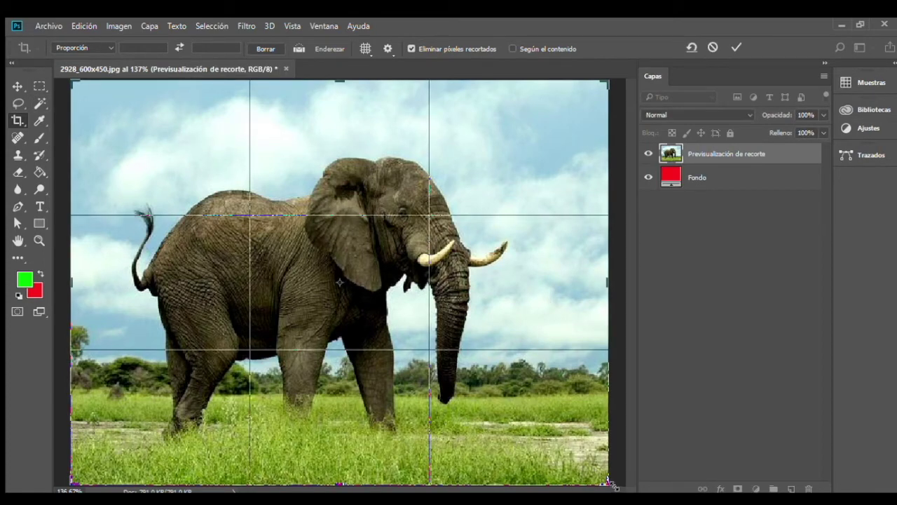
{"action": "left_click_drag", "start_coordinate": [609, 482], "coordinate": [521, 399]}
{"action": "left_click_drag", "start_coordinate": [353, 301], "coordinate": [377, 298]}
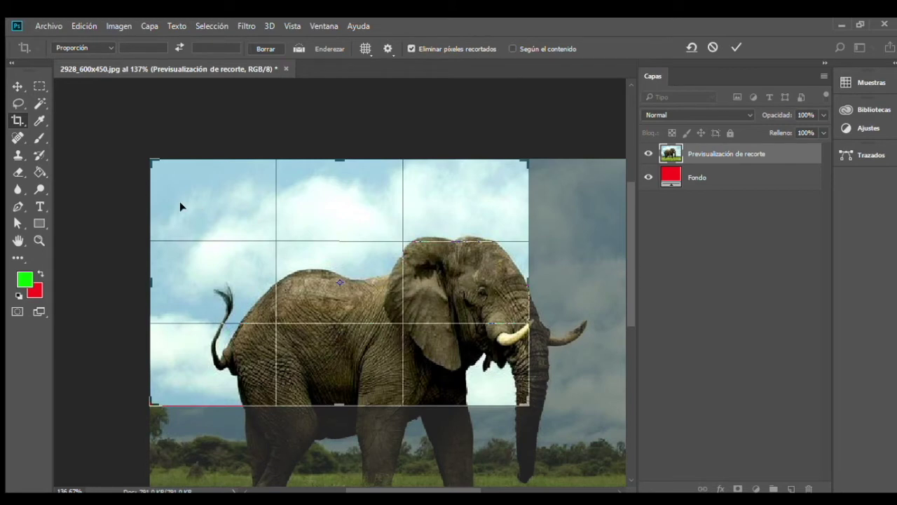
{"action": "left_click", "coordinate": [298, 274]}
{"action": "key", "text": "Return"}
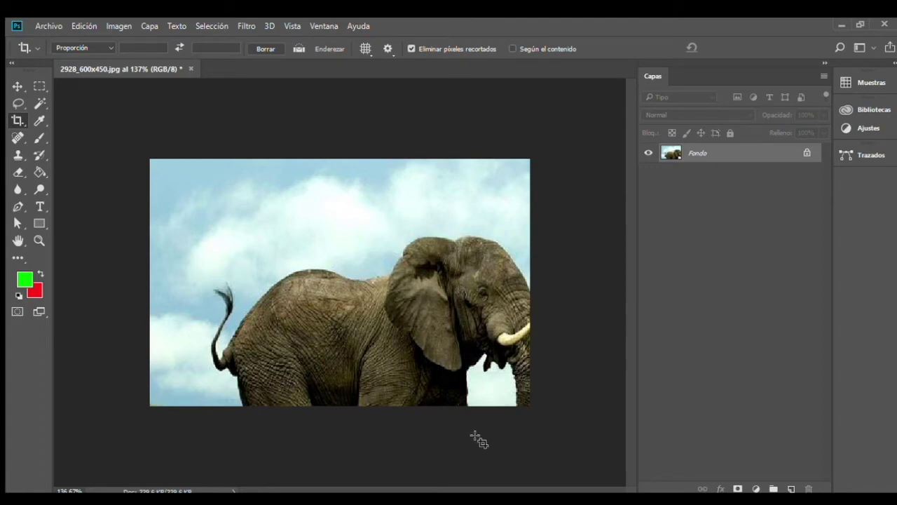
{"action": "key", "text": "ctrl"}
{"action": "key", "text": "ctrl+z"}
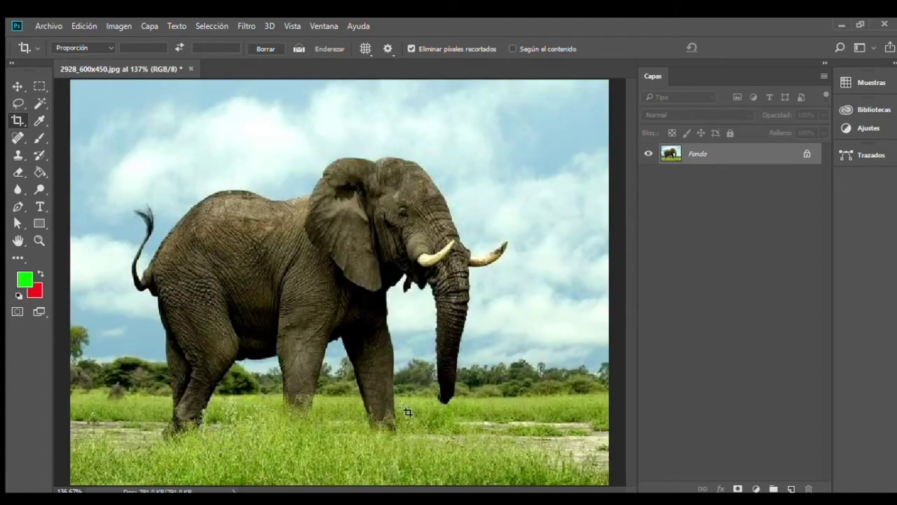
- Crop the photo to an upright frame around the elephant's front half, undo the crop, and switch to the Move tool
{"action": "left_click_drag", "start_coordinate": [270, 109], "coordinate": [539, 440]}
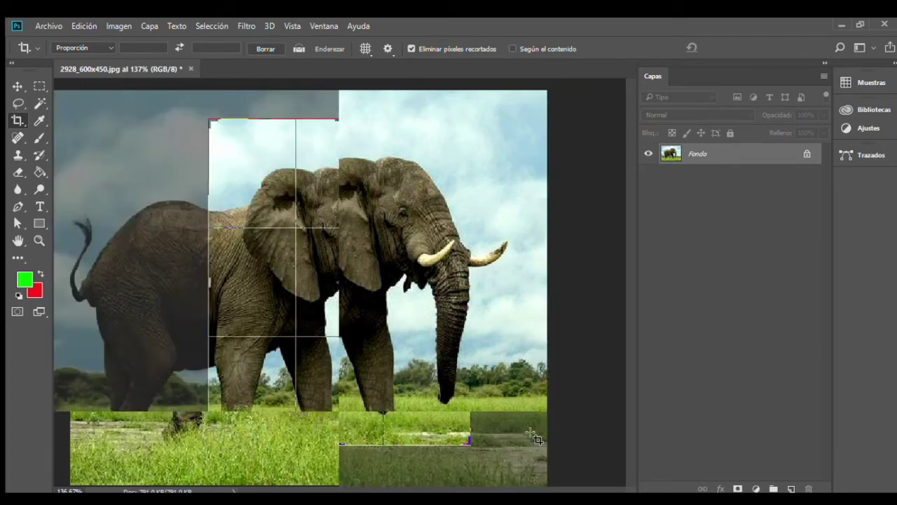
{"action": "key", "text": "Return"}
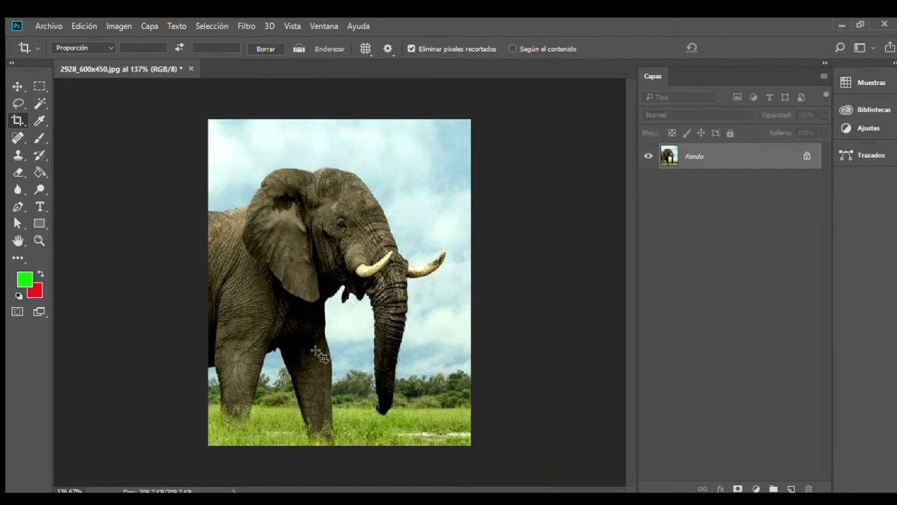
{"action": "key", "text": "ctrl+z"}
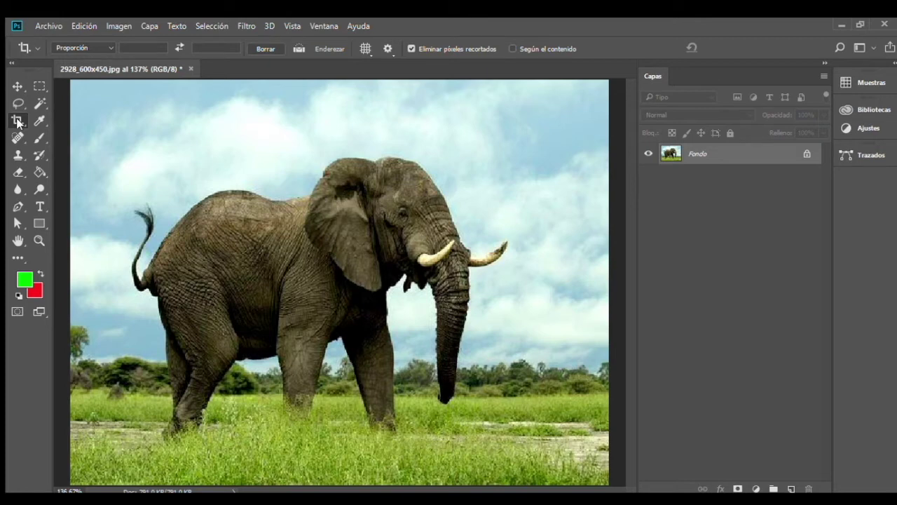
{"action": "key", "text": "v"}
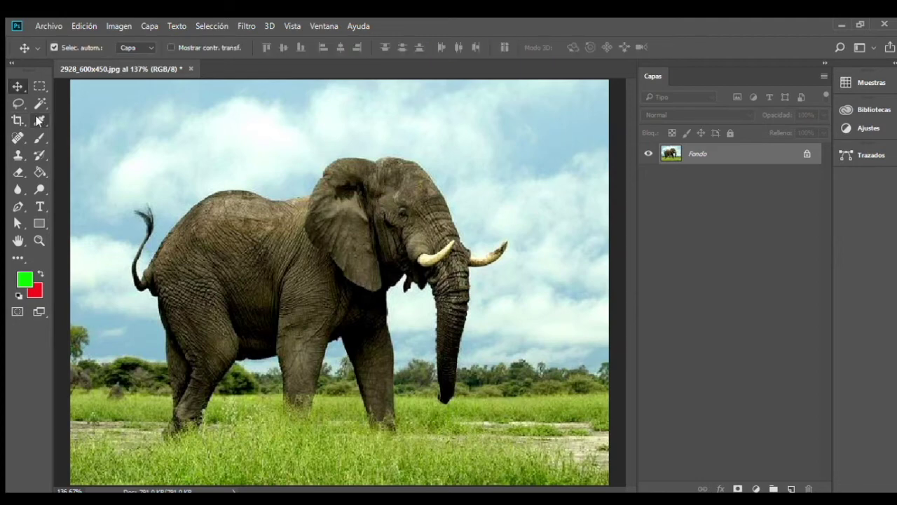
- Sample colours with the Eyedropper from the sky, clouds, elephant's skin and grass, and switch to the Rectangular Marquee tool
{"action": "left_click", "coordinate": [38, 121]}
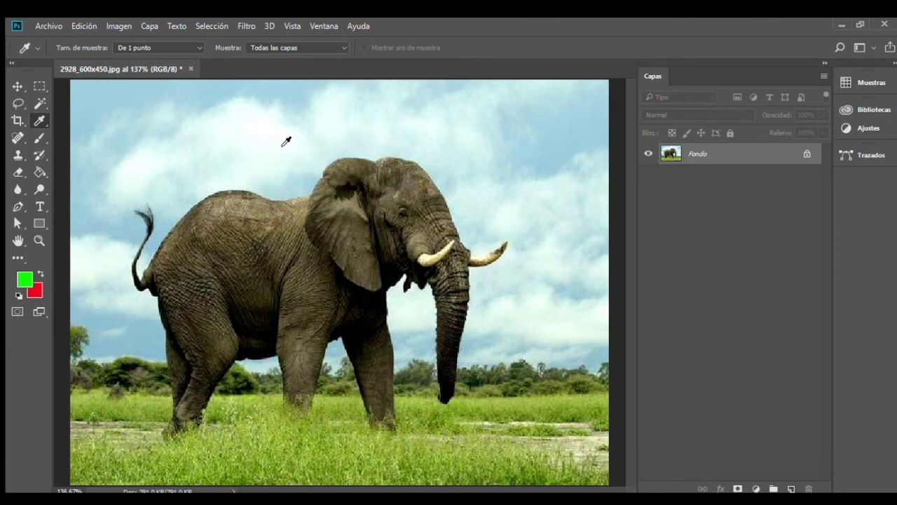
{"action": "left_click", "coordinate": [532, 157]}
{"action": "left_click", "coordinate": [222, 288]}
{"action": "left_click", "coordinate": [569, 307]}
{"action": "left_click", "coordinate": [254, 336]}
{"action": "left_click", "coordinate": [122, 129]}
{"action": "left_click", "coordinate": [91, 109]}
{"action": "left_click", "coordinate": [393, 268]}
{"action": "left_click", "coordinate": [418, 423]}
{"action": "left_click", "coordinate": [516, 405]}
{"action": "left_click", "coordinate": [234, 437]}
{"action": "left_click", "coordinate": [138, 345]}
{"action": "left_click", "coordinate": [544, 138]}
{"action": "left_click", "coordinate": [39, 86]}
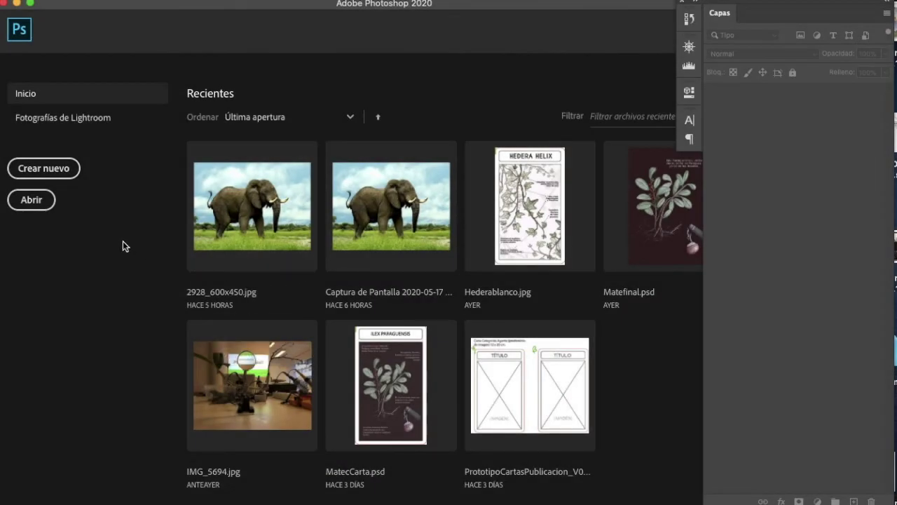
- Create a new document 15 cm wide and 15 cm high with a resolution of 72 pixels/centimetre
{"action": "left_click", "coordinate": [61, 170]}
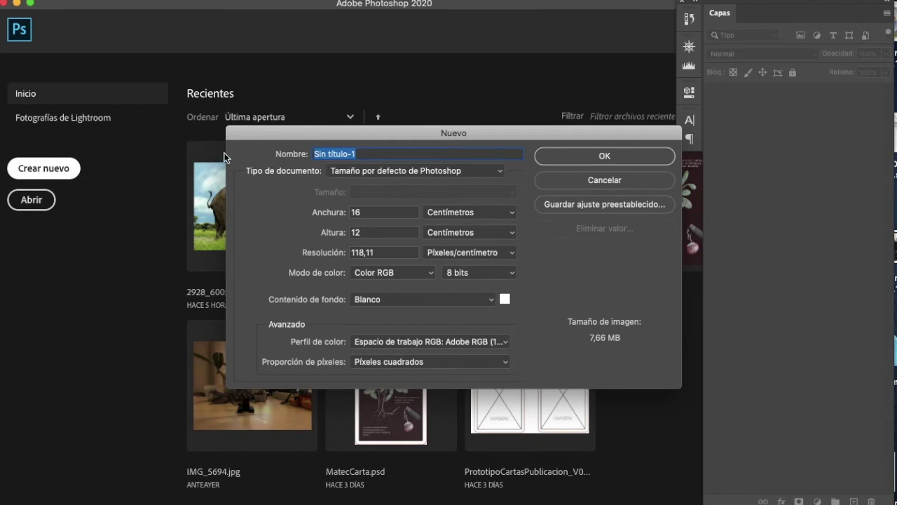
{"action": "left_click_drag", "start_coordinate": [363, 213], "coordinate": [349, 213]}
{"action": "type", "text": "1"}
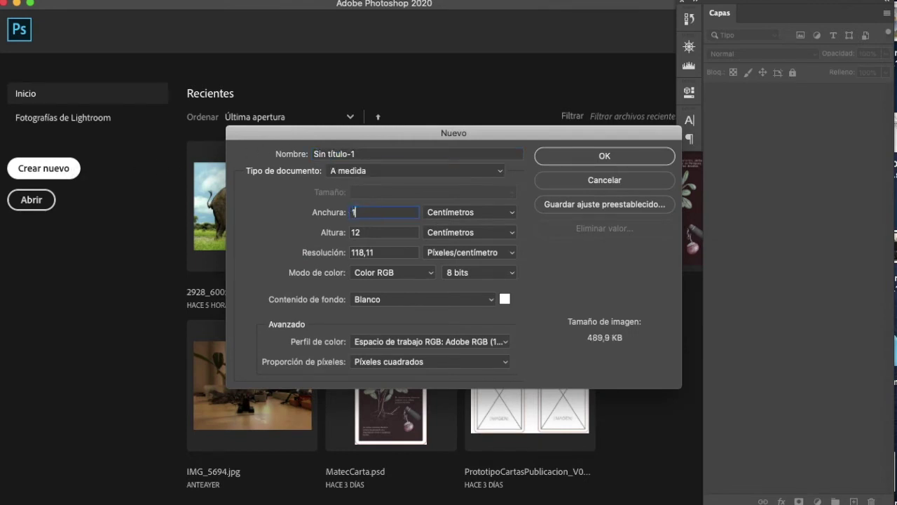
{"action": "type", "text": "5"}
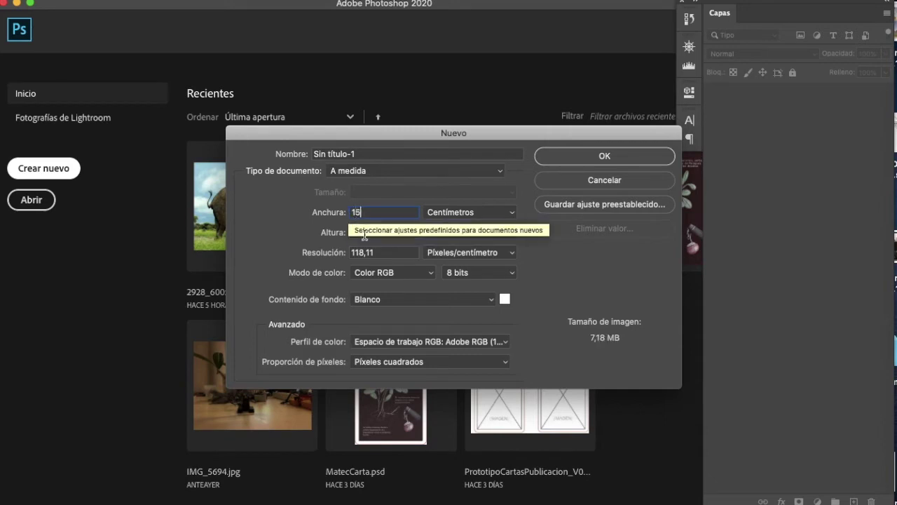
{"action": "left_click_drag", "start_coordinate": [363, 235], "coordinate": [347, 231]}
{"action": "type", "text": "1"}
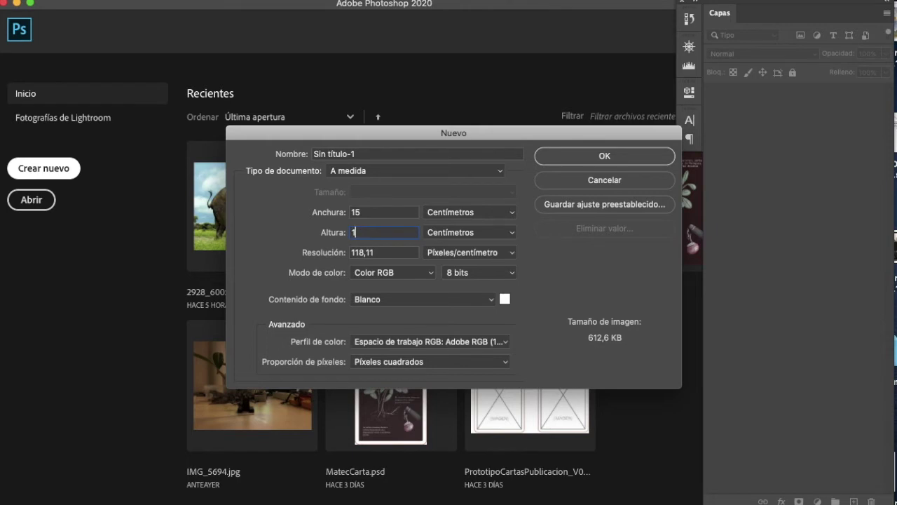
{"action": "type", "text": "5"}
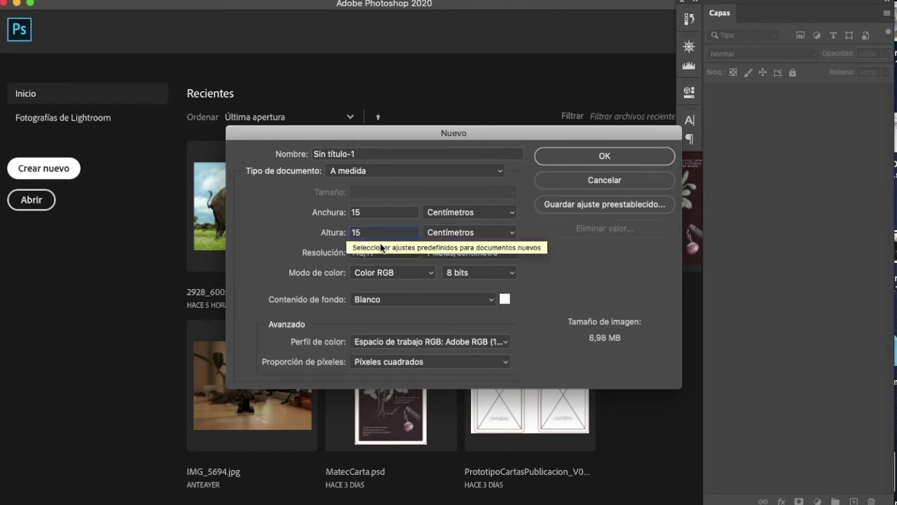
{"action": "left_click_drag", "start_coordinate": [384, 251], "coordinate": [325, 253]}
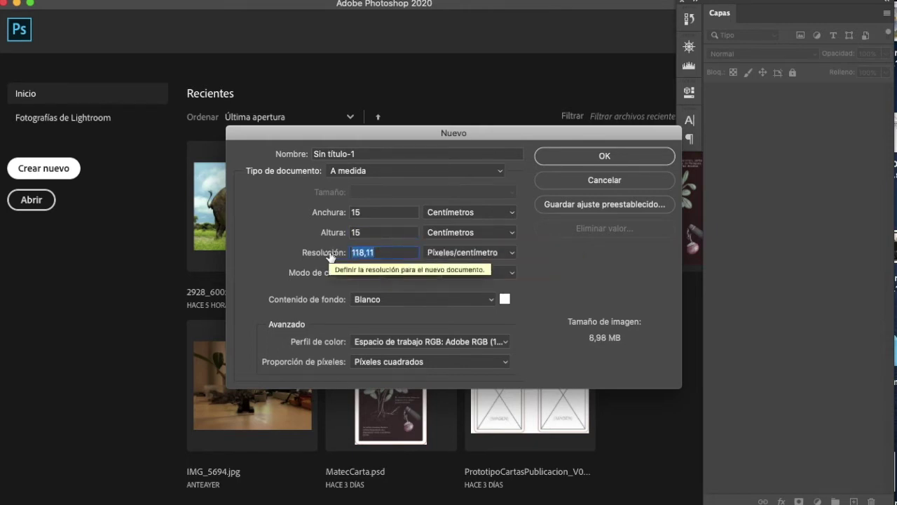
{"action": "type", "text": "72"}
{"action": "left_click", "coordinate": [575, 158]}
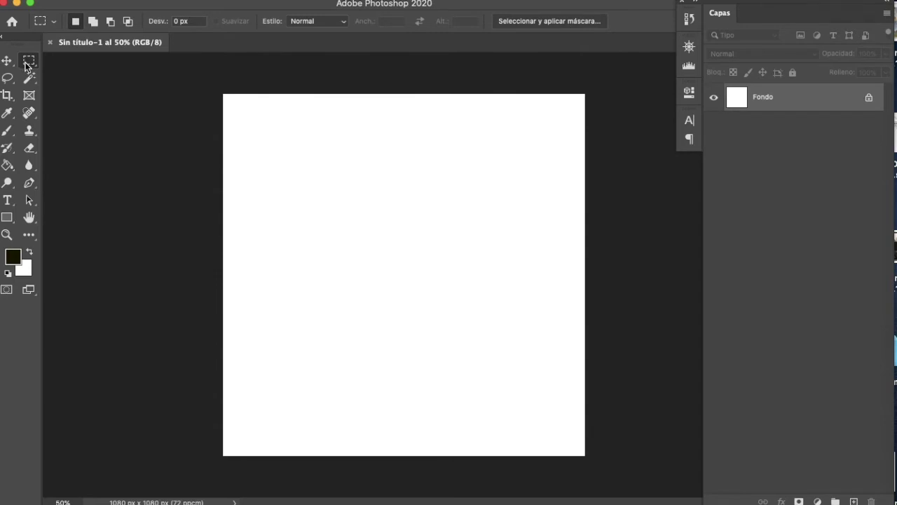
- Build a diagonal stepped selection from three overlapping rectangles, feathered 0, 15 and 30 px, running from the canvas's upper-left corner
{"action": "left_click", "coordinate": [197, 24]}
{"action": "left_click_drag", "start_coordinate": [248, 117], "coordinate": [367, 220]}
{"action": "left_click", "coordinate": [92, 23]}
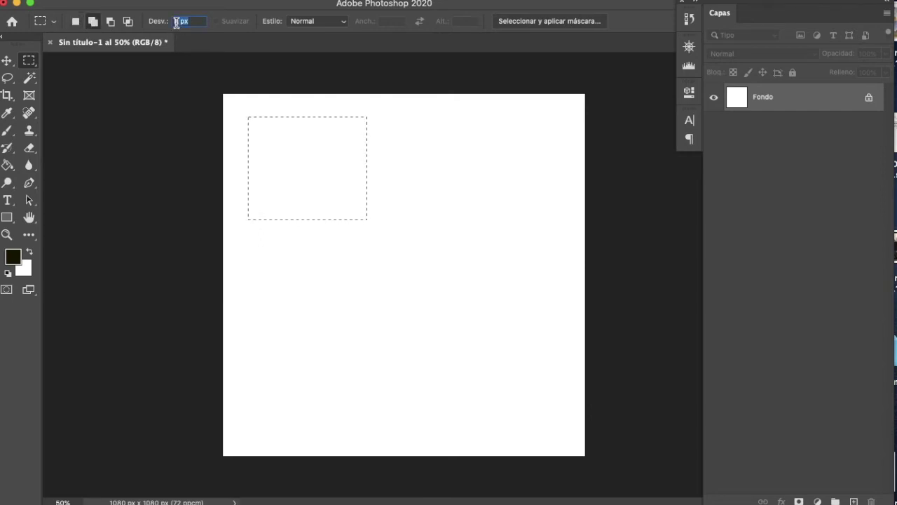
{"action": "type", "text": "15"}
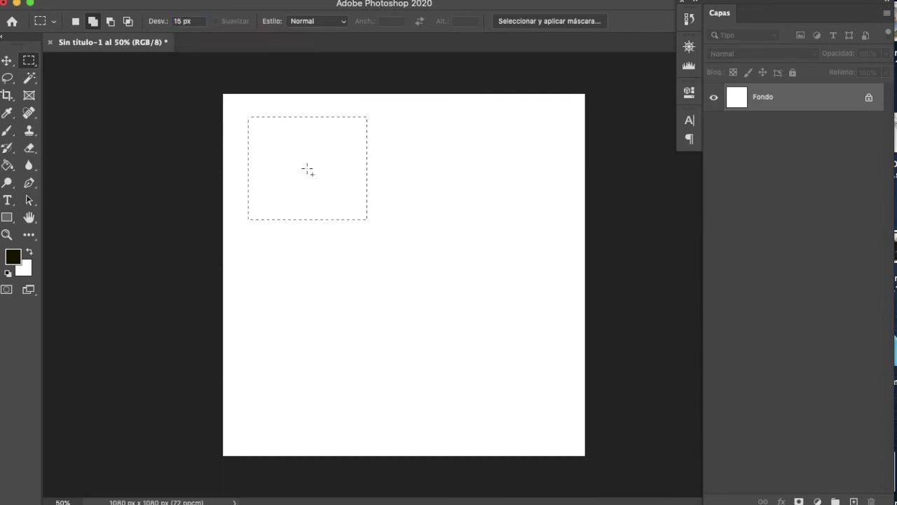
{"action": "left_click_drag", "start_coordinate": [308, 166], "coordinate": [422, 273]}
{"action": "type", "text": "30"}
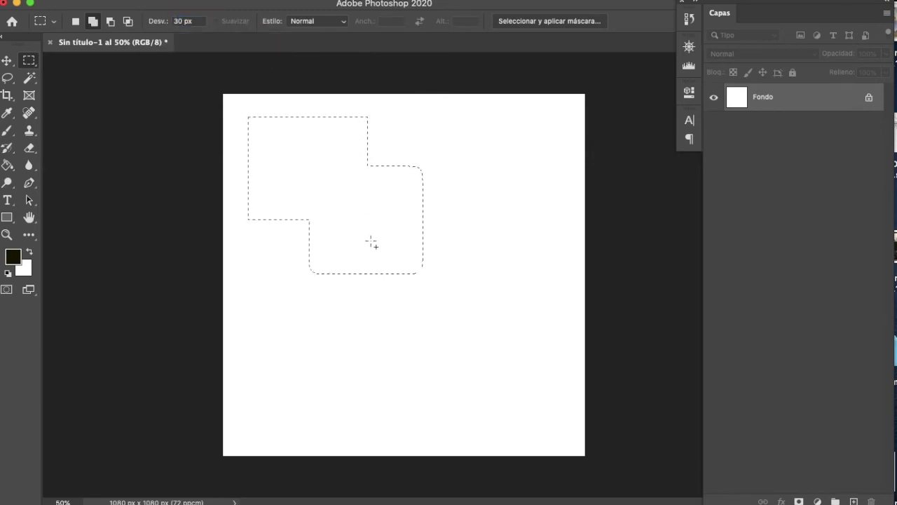
{"action": "left_click_drag", "start_coordinate": [364, 231], "coordinate": [489, 339]}
- Set the foreground colour to pink d672da and brush over the upper-left part of the stepped selection
{"action": "left_click", "coordinate": [7, 131]}
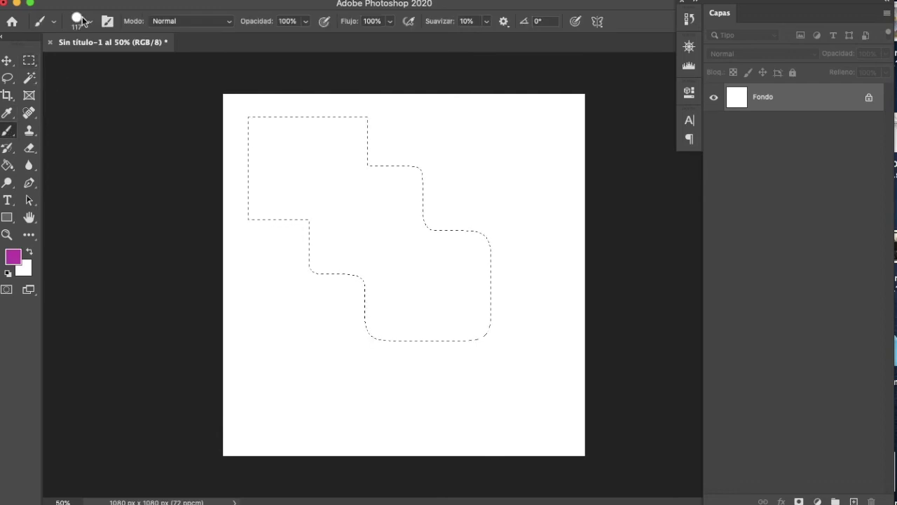
{"action": "left_click", "coordinate": [14, 257]}
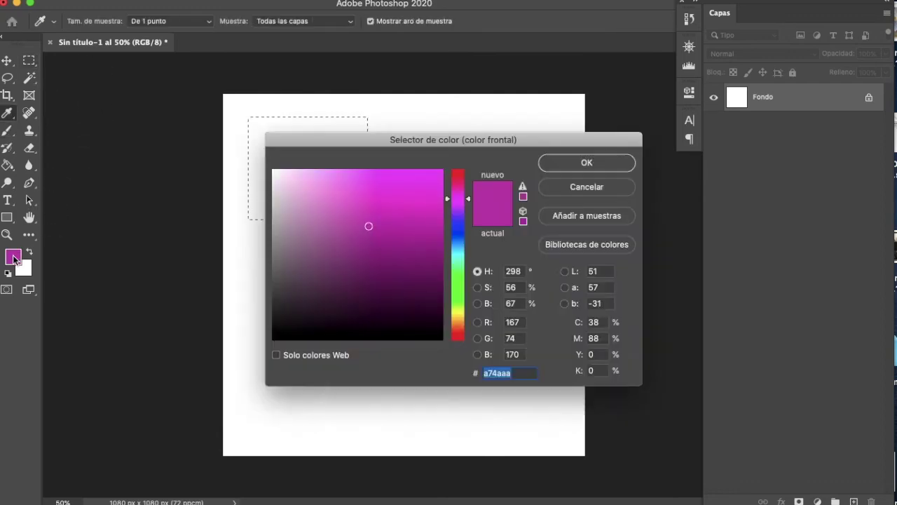
{"action": "left_click", "coordinate": [354, 194]}
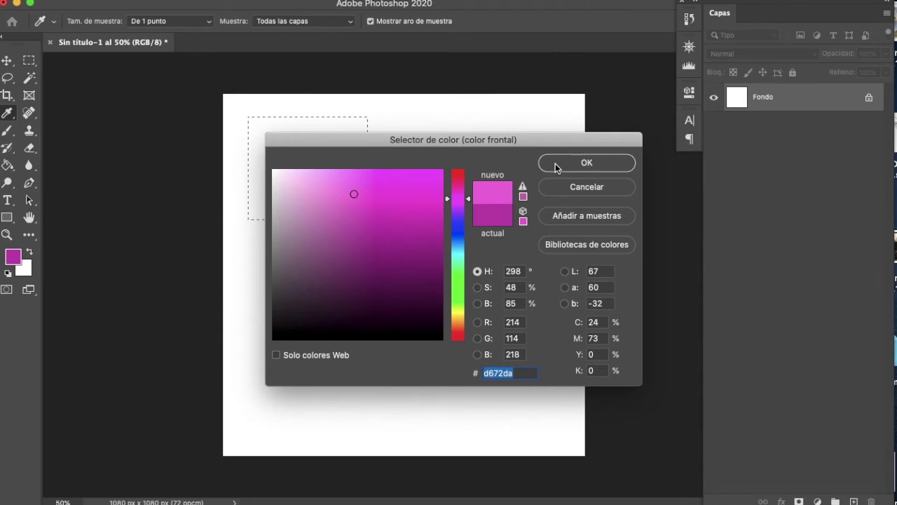
{"action": "left_click", "coordinate": [555, 163]}
{"action": "mouse_move", "coordinate": [257, 127]}
{"action": "left_mouse_down"}
{"action": "mouse_move", "coordinate": [285, 130]}
{"action": "mouse_move", "coordinate": [257, 175]}
{"action": "mouse_move", "coordinate": [337, 126]}
{"action": "mouse_move", "coordinate": [240, 211]}
{"action": "mouse_move", "coordinate": [369, 113]}
{"action": "mouse_move", "coordinate": [283, 213]}
{"action": "mouse_move", "coordinate": [385, 157]}
{"action": "mouse_move", "coordinate": [300, 236]}
{"action": "mouse_move", "coordinate": [417, 157]}
{"action": "mouse_move", "coordinate": [307, 254]}
{"action": "left_mouse_up"}
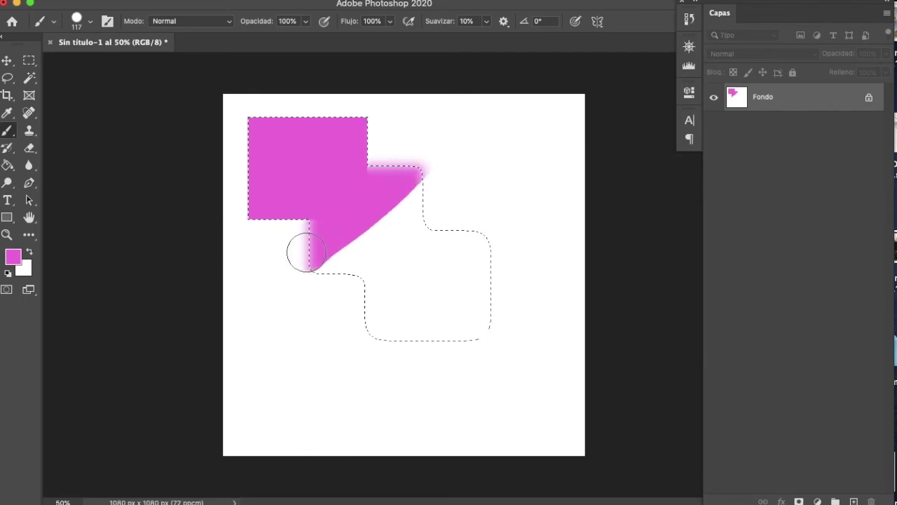
- Paint the whole stepped selection in light pink efbef1, and clear the selection
{"action": "left_click", "coordinate": [13, 258]}
{"action": "left_click", "coordinate": [308, 178]}
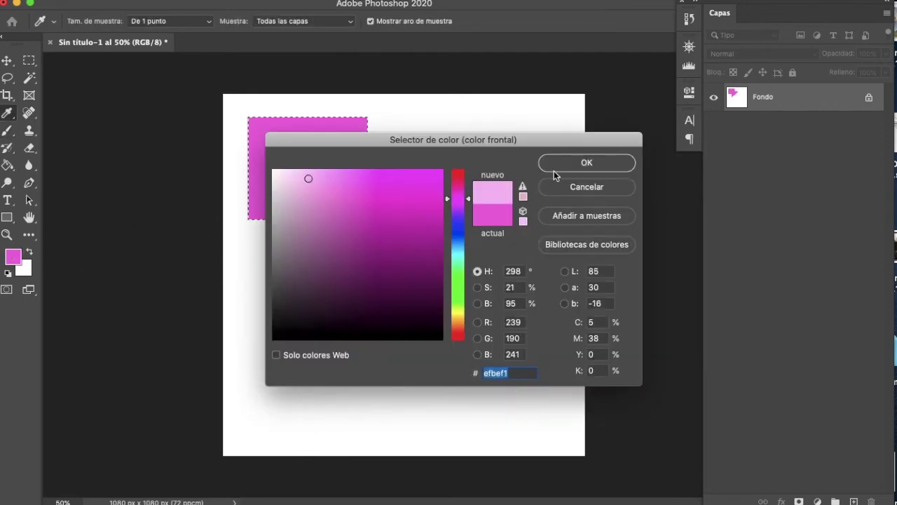
{"action": "left_click", "coordinate": [558, 165]}
{"action": "mouse_move", "coordinate": [420, 176]}
{"action": "left_mouse_down"}
{"action": "mouse_move", "coordinate": [346, 246]}
{"action": "mouse_move", "coordinate": [429, 206]}
{"action": "mouse_move", "coordinate": [350, 271]}
{"action": "mouse_move", "coordinate": [302, 293]}
{"action": "mouse_move", "coordinate": [375, 222]}
{"action": "mouse_move", "coordinate": [434, 218]}
{"action": "mouse_move", "coordinate": [357, 325]}
{"action": "mouse_move", "coordinate": [492, 246]}
{"action": "mouse_move", "coordinate": [442, 343]}
{"action": "mouse_move", "coordinate": [476, 339]}
{"action": "mouse_move", "coordinate": [497, 315]}
{"action": "mouse_move", "coordinate": [392, 186]}
{"action": "mouse_move", "coordinate": [345, 195]}
{"action": "mouse_move", "coordinate": [278, 233]}
{"action": "mouse_move", "coordinate": [265, 211]}
{"action": "mouse_move", "coordinate": [339, 110]}
{"action": "mouse_move", "coordinate": [281, 118]}
{"action": "mouse_move", "coordinate": [232, 160]}
{"action": "mouse_move", "coordinate": [245, 122]}
{"action": "left_mouse_up"}
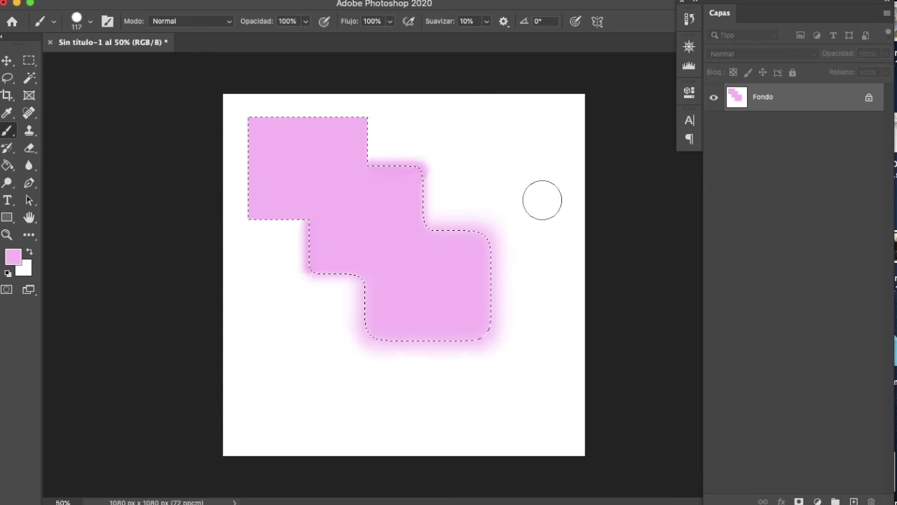
{"action": "key", "text": "super+d"}
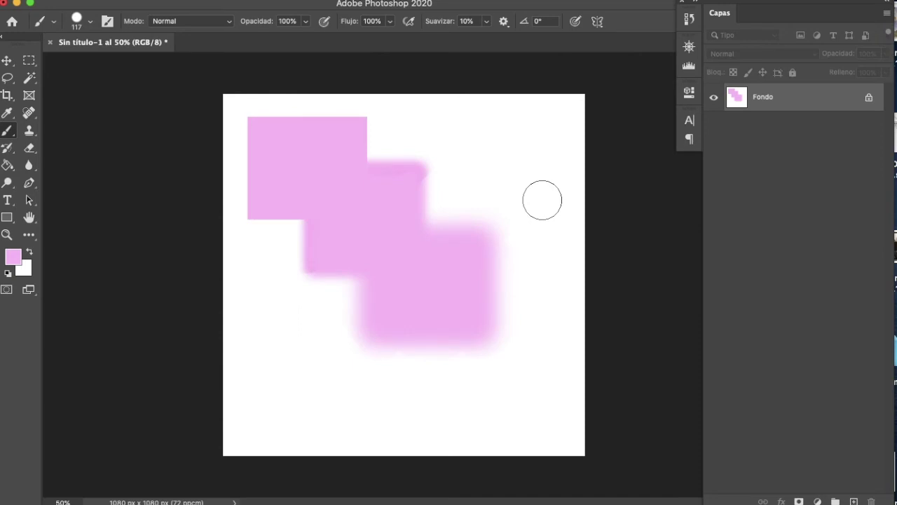
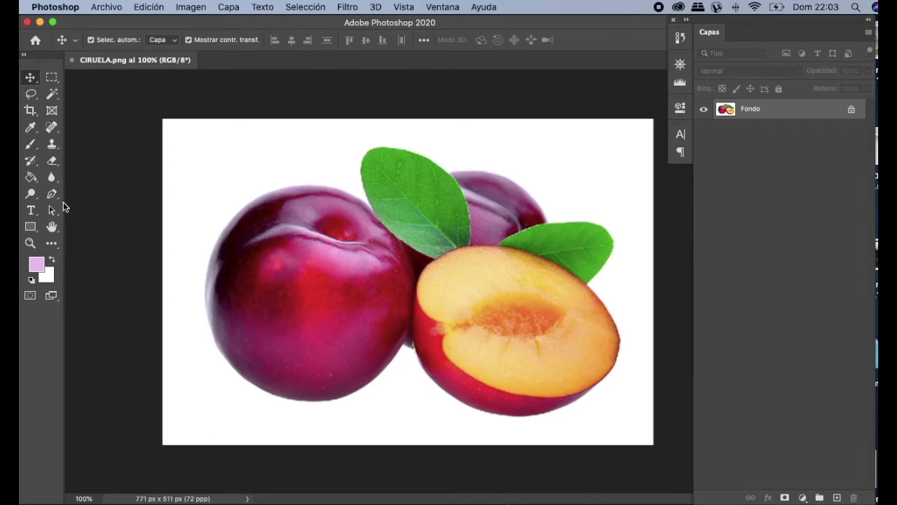
- Select the white background around the plums with the Magic Wand at tolerance 0, and invert the selection
{"action": "left_click", "coordinate": [52, 95]}
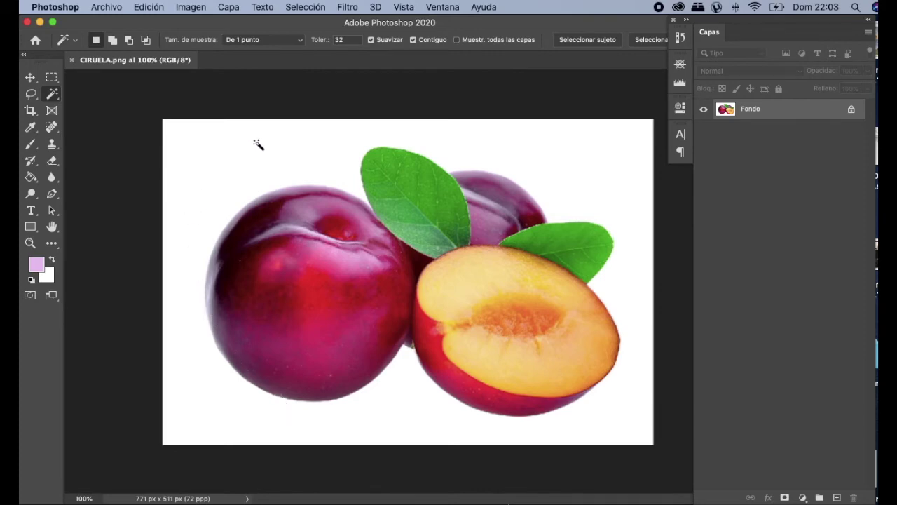
{"action": "double_click", "coordinate": [339, 39]}
{"action": "type", "text": "0"}
{"action": "left_click", "coordinate": [554, 164], "text": "shift"}
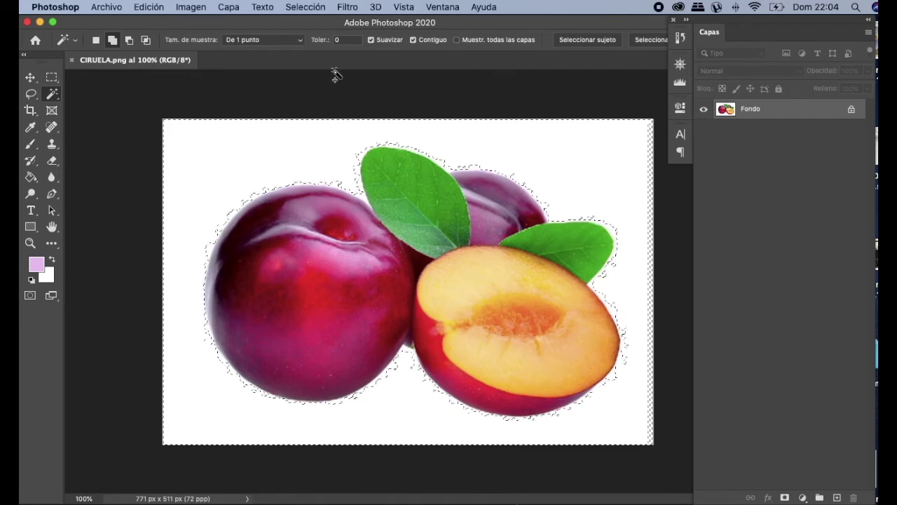
{"action": "left_click", "coordinate": [310, 9]}
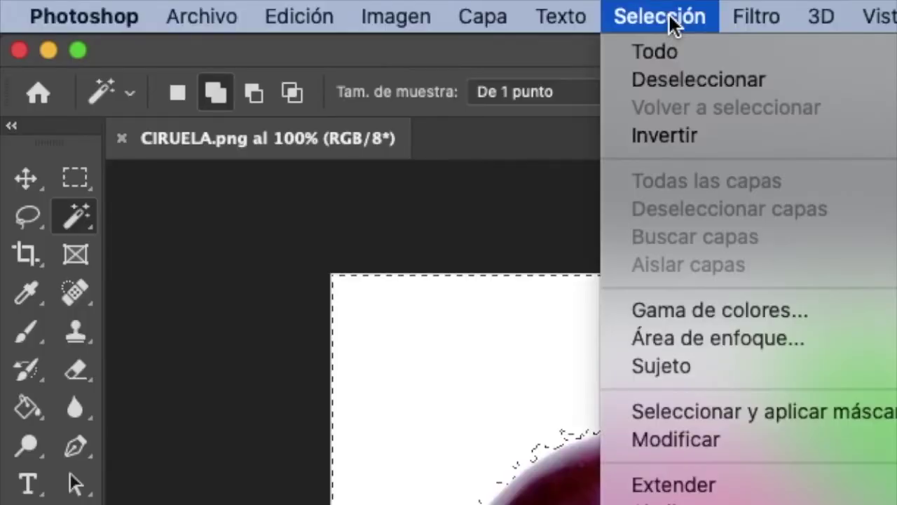
{"action": "left_click", "coordinate": [684, 138]}
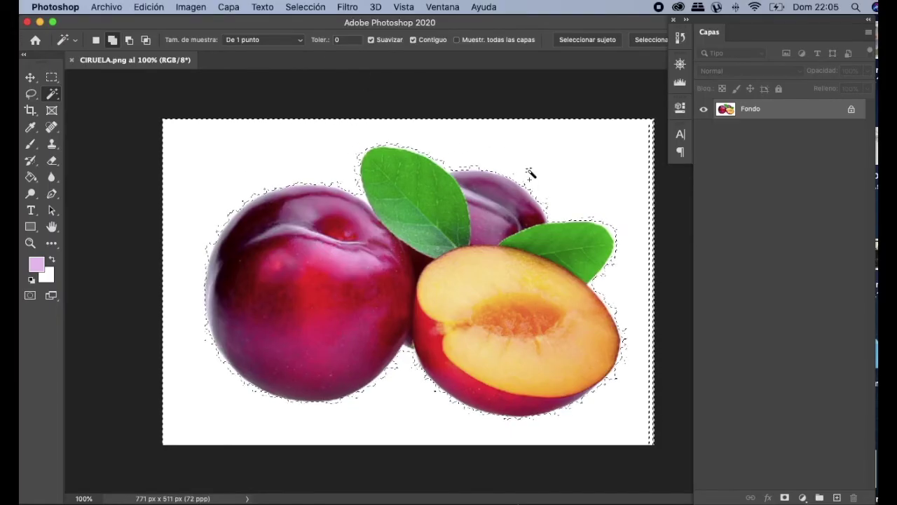
- Copy the selected plums onto a new layer and shift the copy to the right
{"action": "key", "text": "super+c"}
{"action": "key", "text": "super+v"}
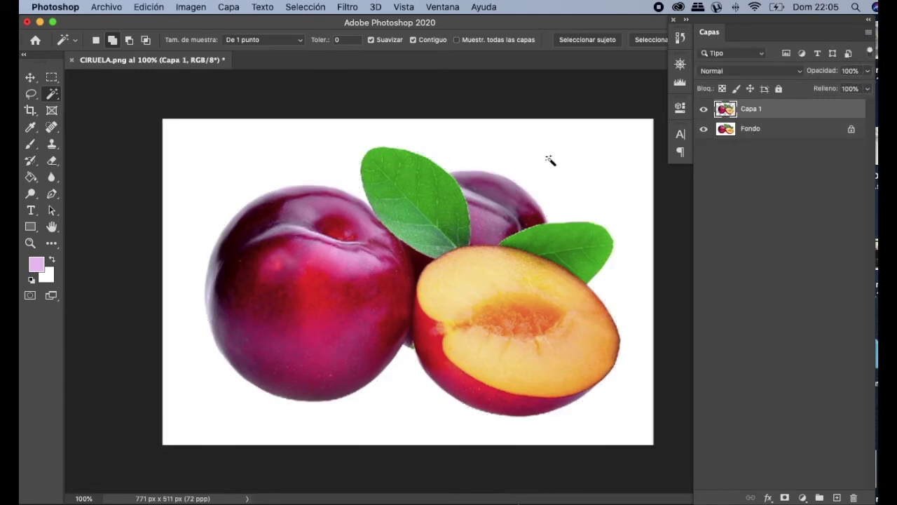
{"action": "left_click", "coordinate": [30, 78]}
{"action": "left_click_drag", "start_coordinate": [393, 247], "coordinate": [482, 240]}
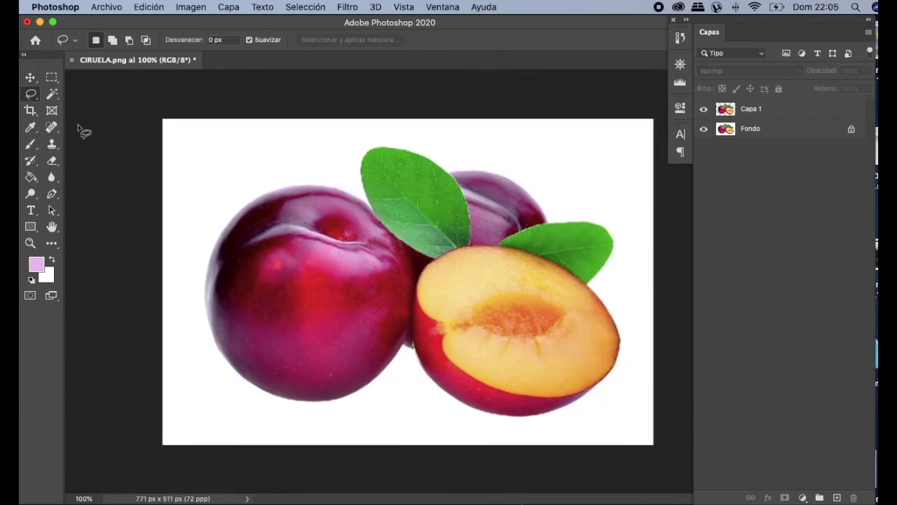
- Trace freehand selections around the plums with the Lasso tool, ending with the large whole plum, and clear the selection
{"action": "left_click", "coordinate": [31, 94]}
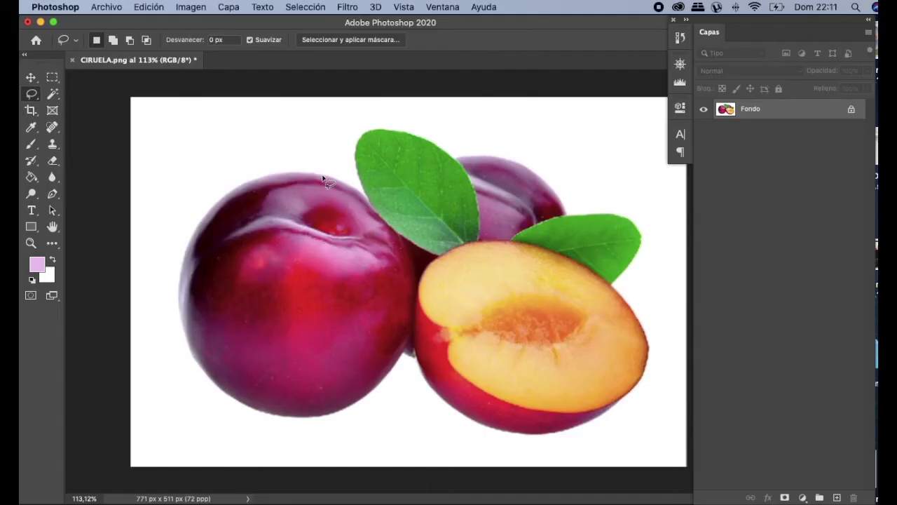
{"action": "mouse_move", "coordinate": [669, 363]}
{"action": "left_mouse_down"}
{"action": "mouse_move", "coordinate": [531, 384]}
{"action": "mouse_move", "coordinate": [455, 422]}
{"action": "left_mouse_up"}
{"action": "mouse_move", "coordinate": [225, 202]}
{"action": "left_mouse_down"}
{"action": "mouse_move", "coordinate": [185, 258]}
{"action": "mouse_move", "coordinate": [191, 342]}
{"action": "mouse_move", "coordinate": [241, 401]}
{"action": "mouse_move", "coordinate": [283, 414]}
{"action": "mouse_move", "coordinate": [324, 411]}
{"action": "mouse_move", "coordinate": [366, 396]}
{"action": "mouse_move", "coordinate": [393, 354]}
{"action": "mouse_move", "coordinate": [407, 286]}
{"action": "mouse_move", "coordinate": [388, 231]}
{"action": "mouse_move", "coordinate": [339, 187]}
{"action": "left_mouse_up"}
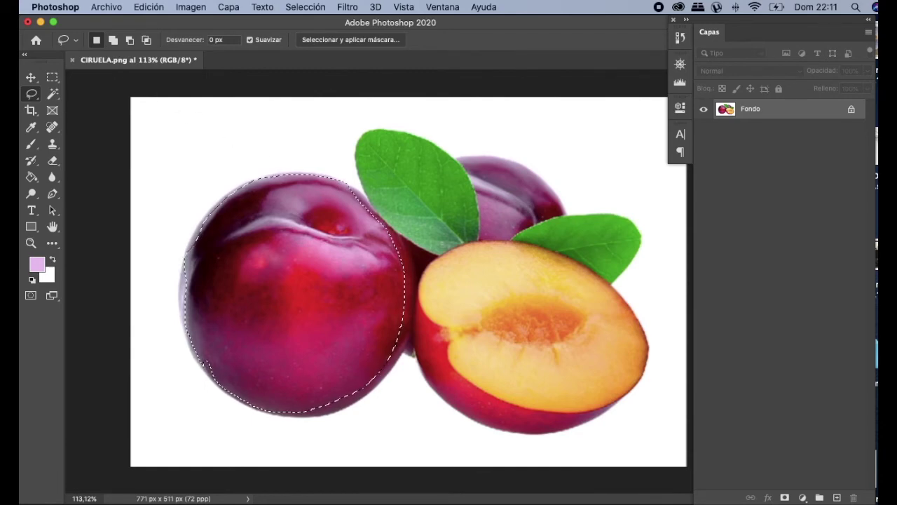
{"action": "key", "text": "super+d"}
- Outline the large whole plum with straight segments using the Polygonal Lasso tool
{"action": "right_click", "coordinate": [36, 96]}
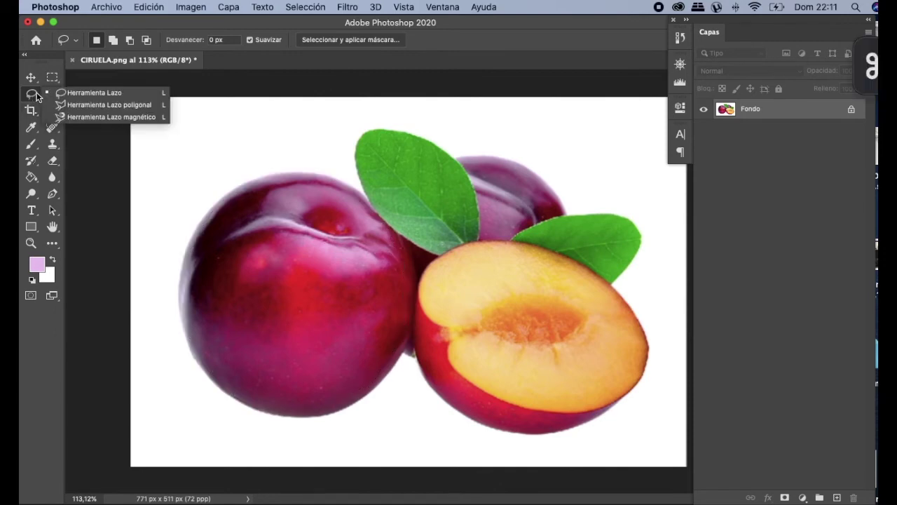
{"action": "left_click", "coordinate": [99, 107]}
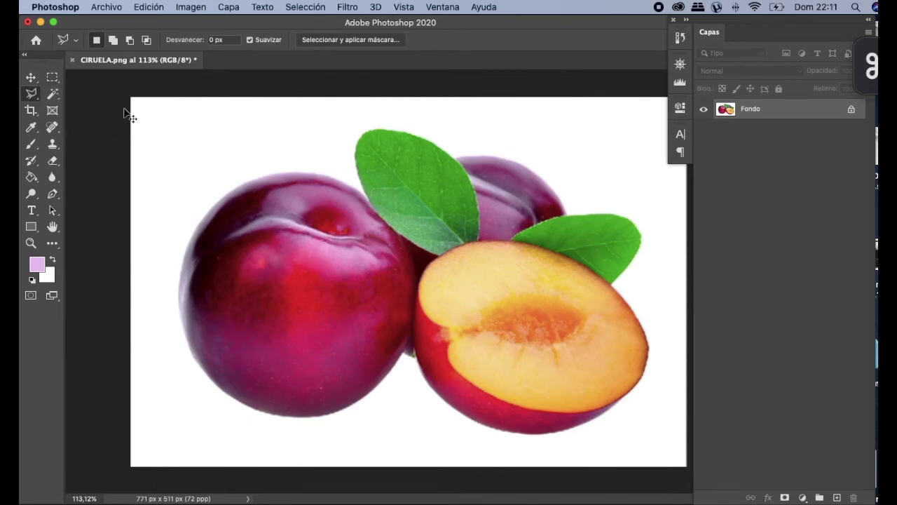
{"action": "left_click", "coordinate": [366, 198]}
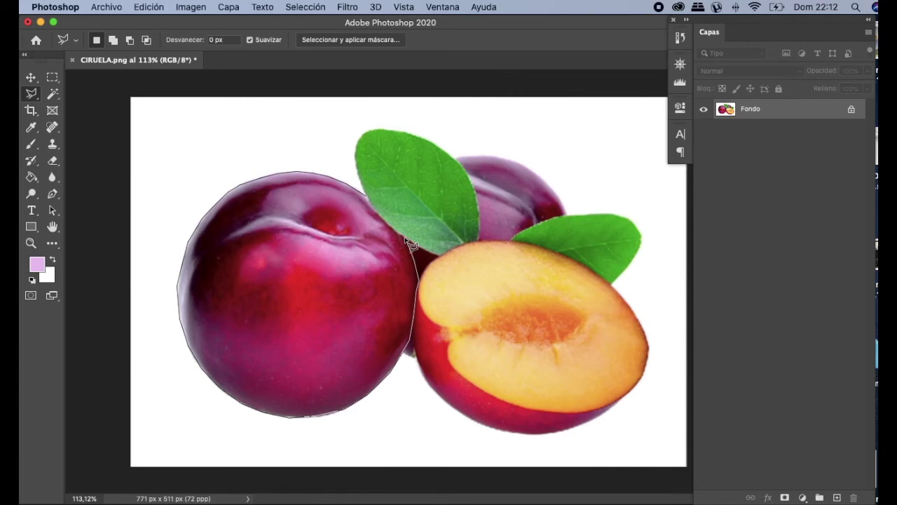
{"action": "left_click", "coordinate": [373, 203]}
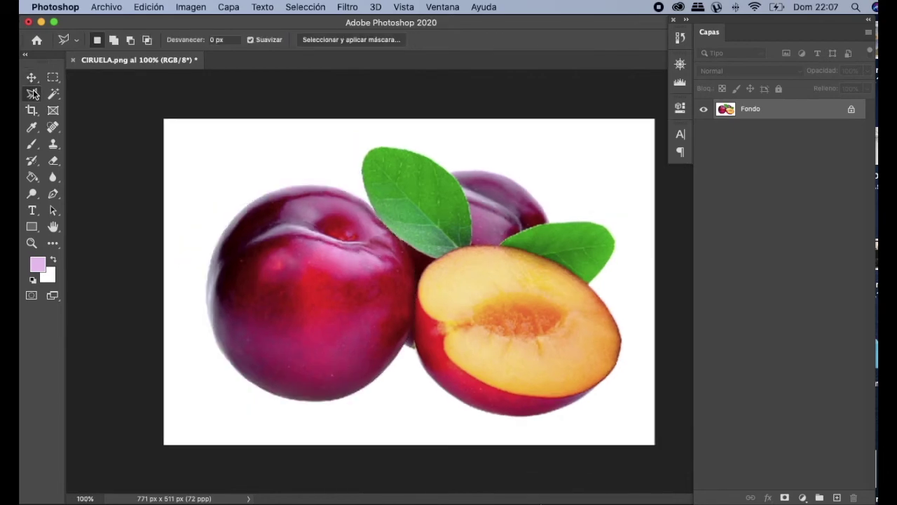
- Trace the outline of the large whole plum with the Magnetic Lasso tool
{"action": "right_click", "coordinate": [33, 94]}
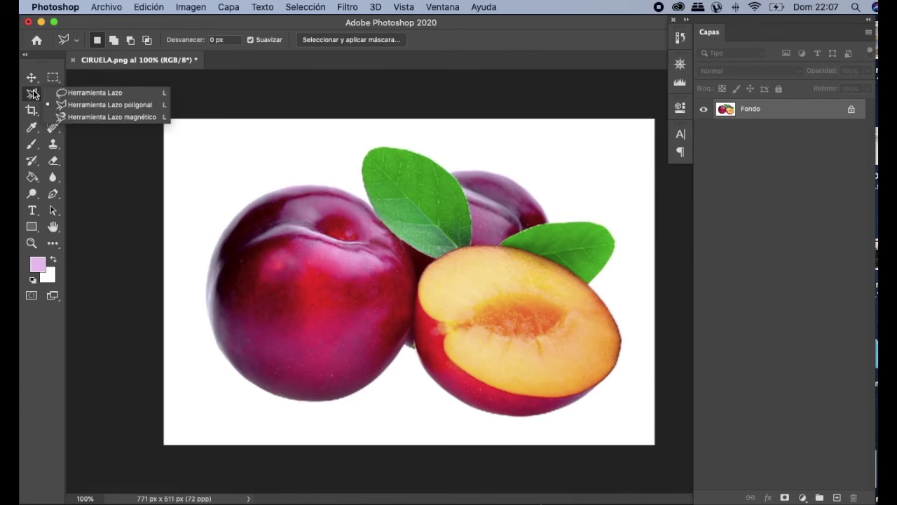
{"action": "left_click", "coordinate": [80, 120]}
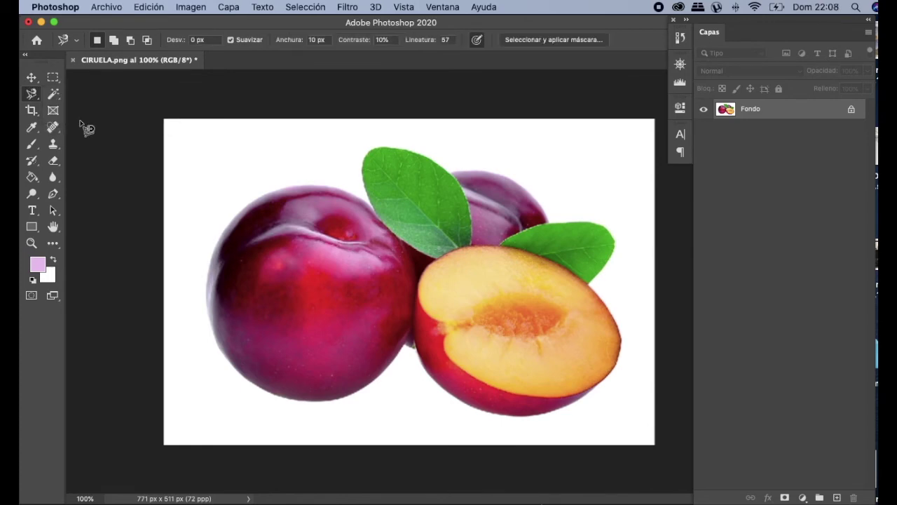
{"action": "left_click", "coordinate": [369, 204]}
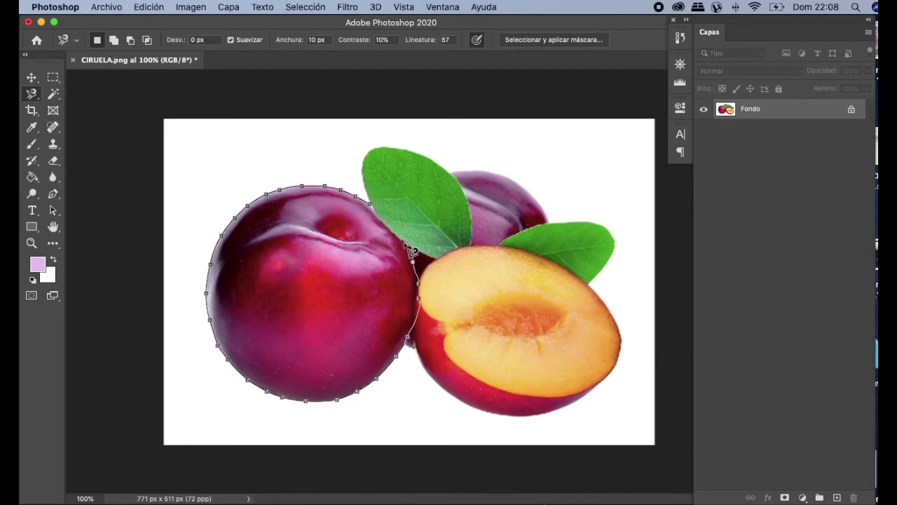
{"action": "left_click", "coordinate": [376, 209]}
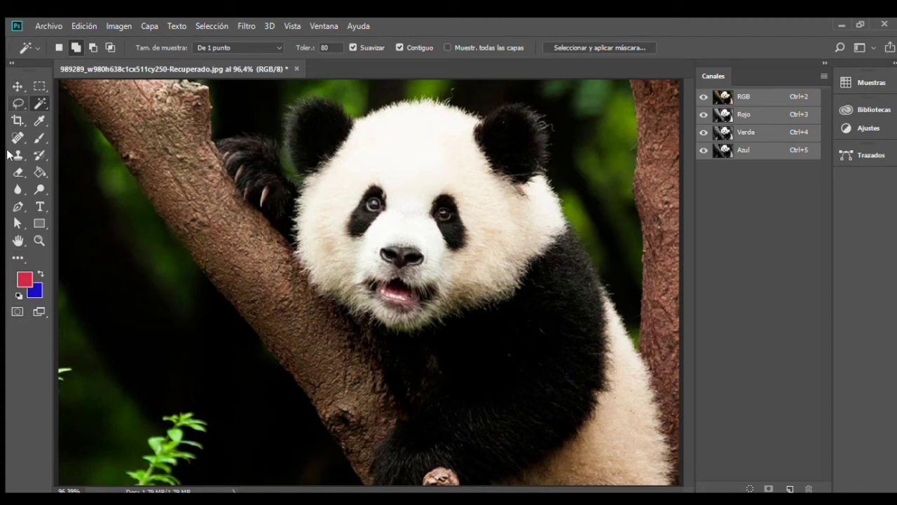
- Check a rectangular marquee selection around the panda's face in Quick Mask mode, and clear the selection
{"action": "left_click", "coordinate": [16, 312]}
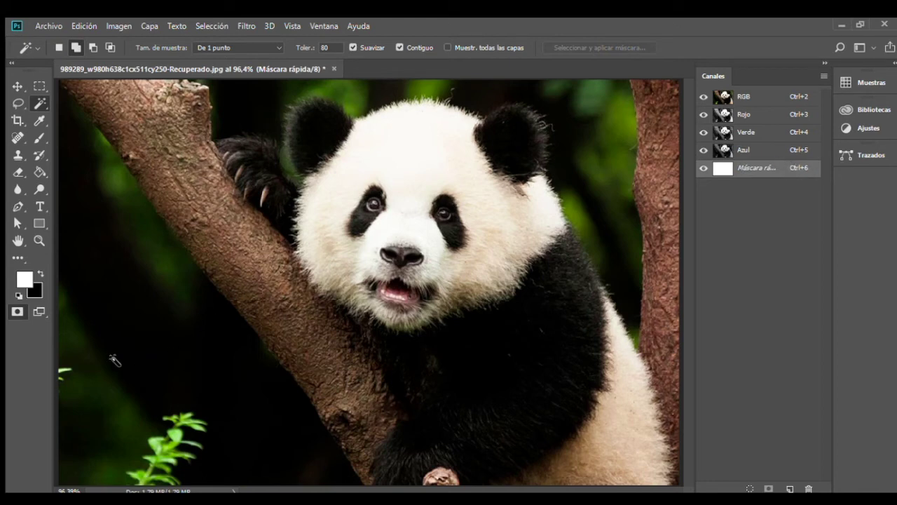
{"action": "left_click", "coordinate": [16, 312]}
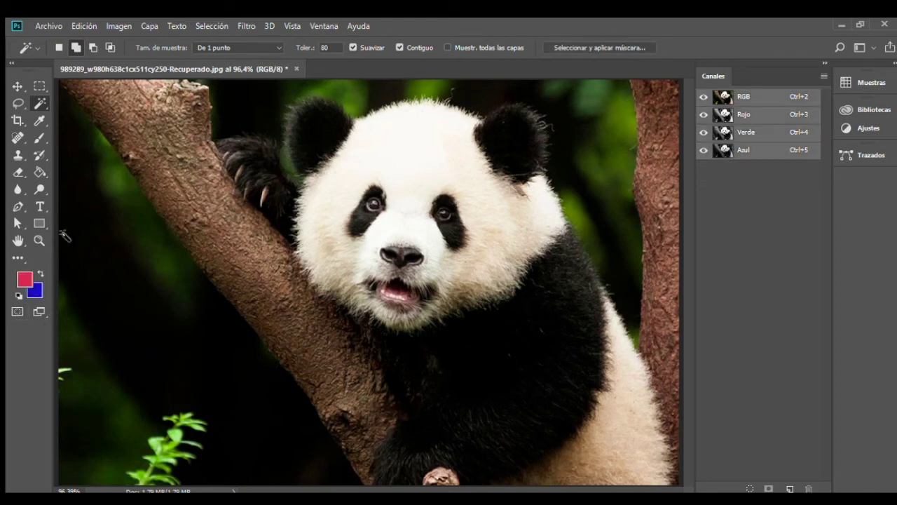
{"action": "left_click", "coordinate": [39, 87]}
{"action": "left_click_drag", "start_coordinate": [233, 139], "coordinate": [483, 329]}
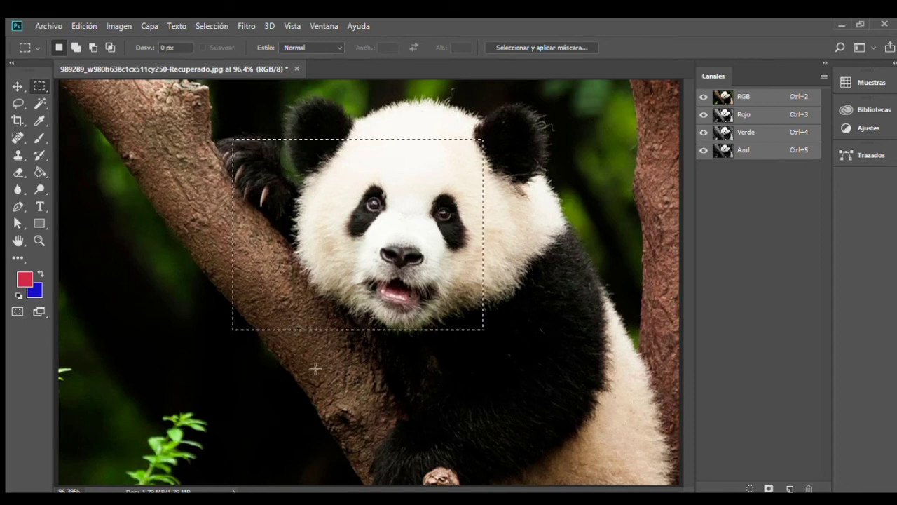
{"action": "left_click", "coordinate": [16, 310]}
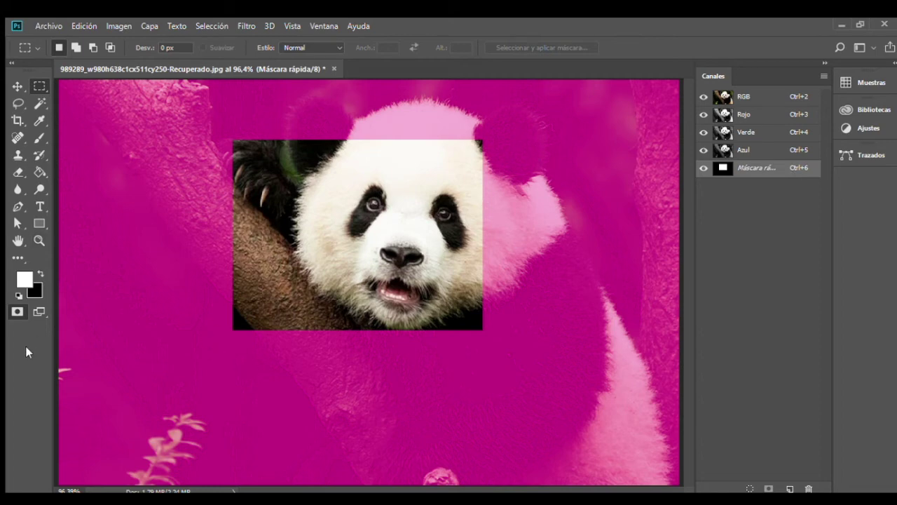
{"action": "left_click", "coordinate": [12, 309]}
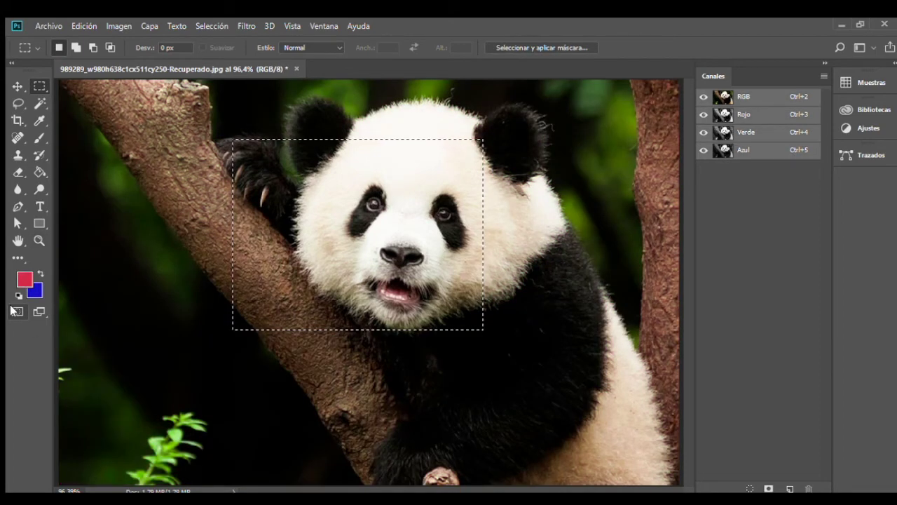
{"action": "key", "text": "ctrl+d"}
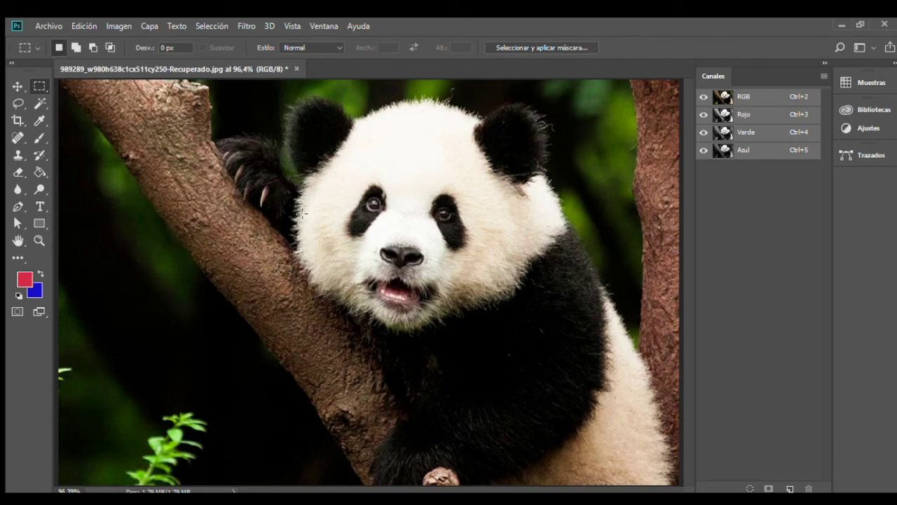
- Select the white fur on the panda's head with the Magic Wand and show the selection as a Quick Mask
{"action": "left_click", "coordinate": [40, 103]}
{"action": "left_click", "coordinate": [405, 167]}
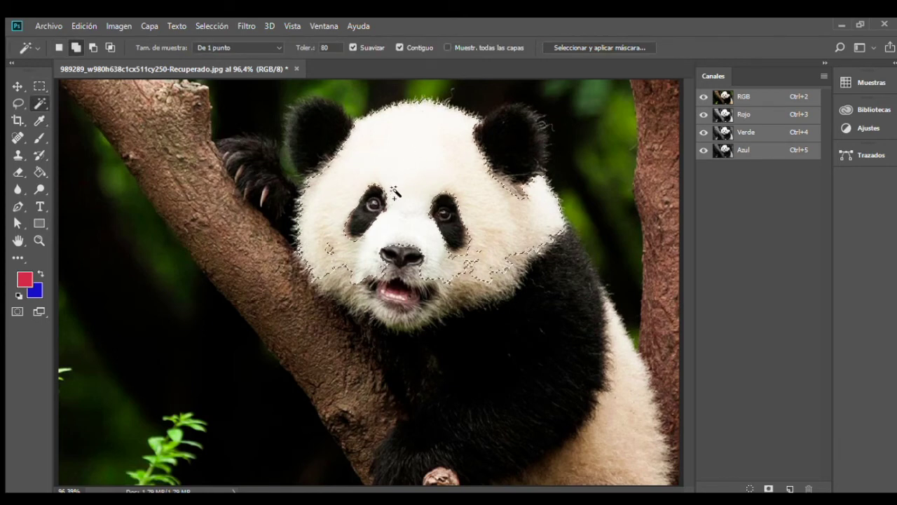
{"action": "left_click", "coordinate": [40, 239]}
{"action": "left_click_drag", "start_coordinate": [329, 98], "coordinate": [524, 168]}
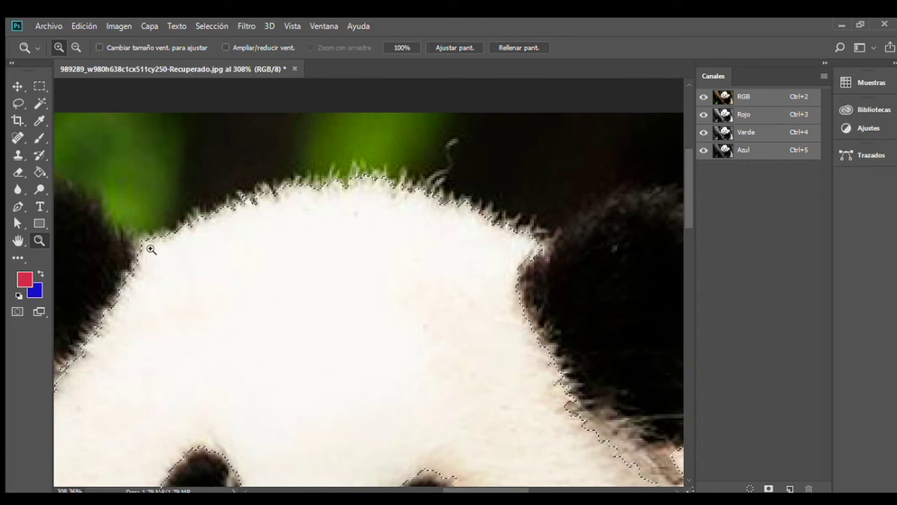
{"action": "left_click", "coordinate": [16, 311]}
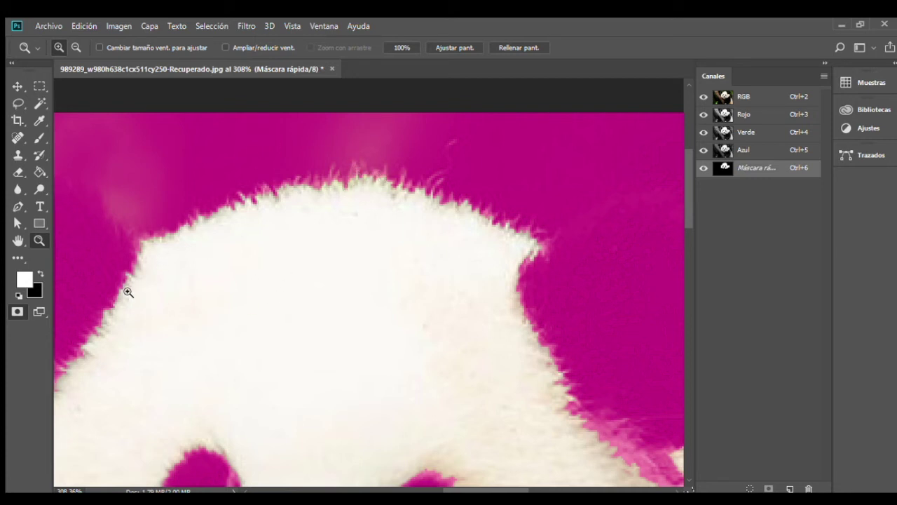
{"action": "left_click", "coordinate": [18, 310]}
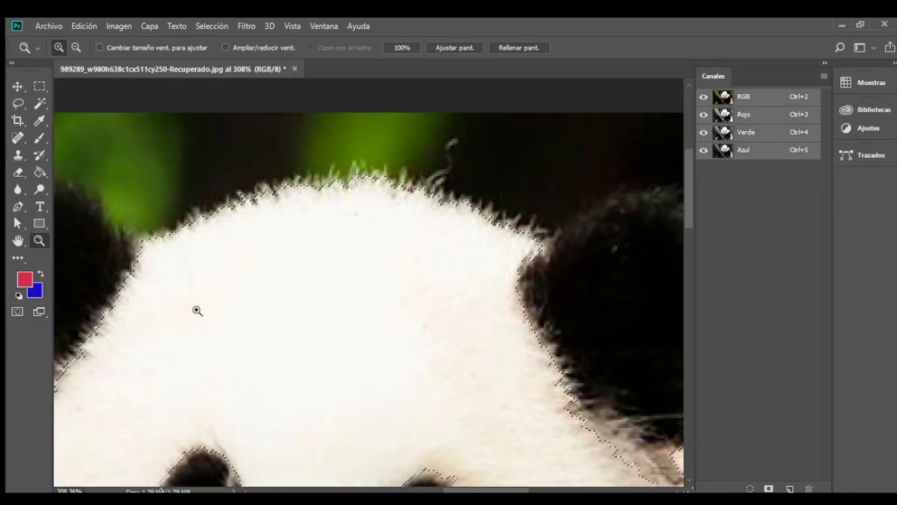
{"action": "left_click", "coordinate": [18, 312]}
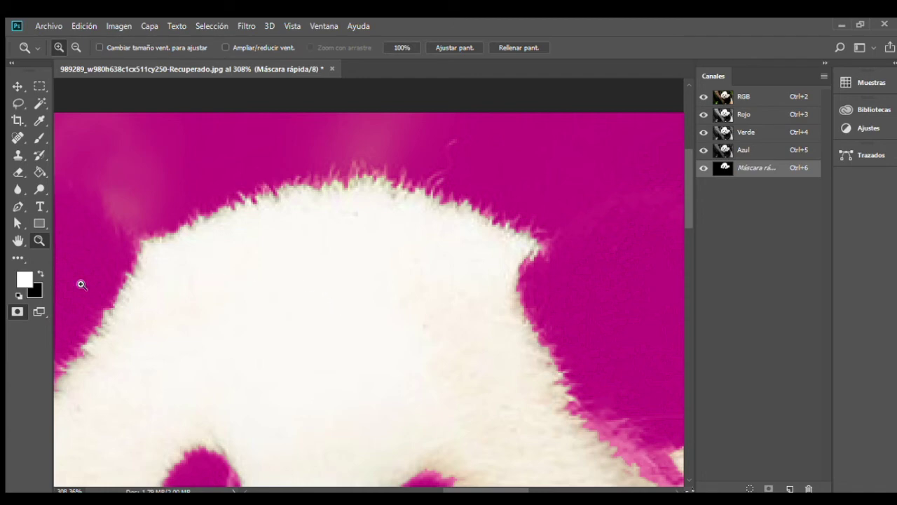
- Paint two black Brush strokes on the panda's forehead in the Quick Mask, and undo both
{"action": "left_click", "coordinate": [38, 266]}
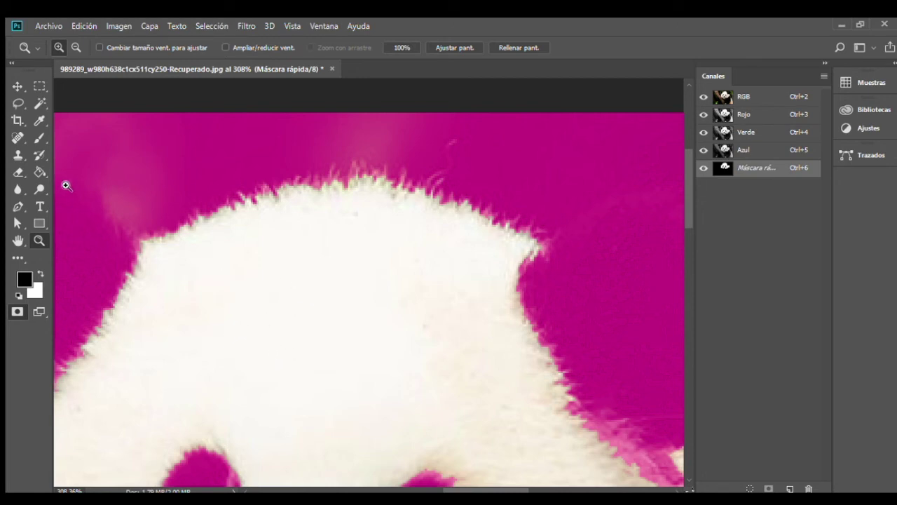
{"action": "left_click", "coordinate": [40, 138]}
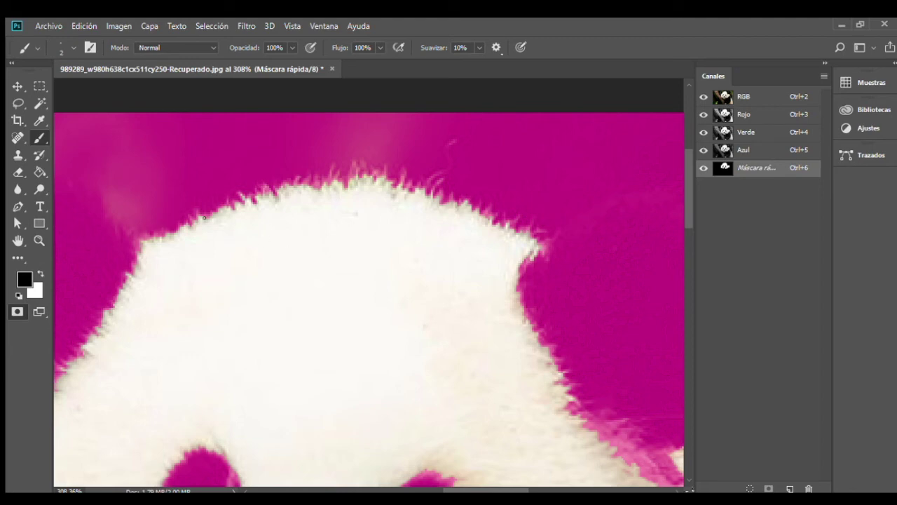
{"action": "left_click_drag", "start_coordinate": [210, 240], "coordinate": [324, 292]}
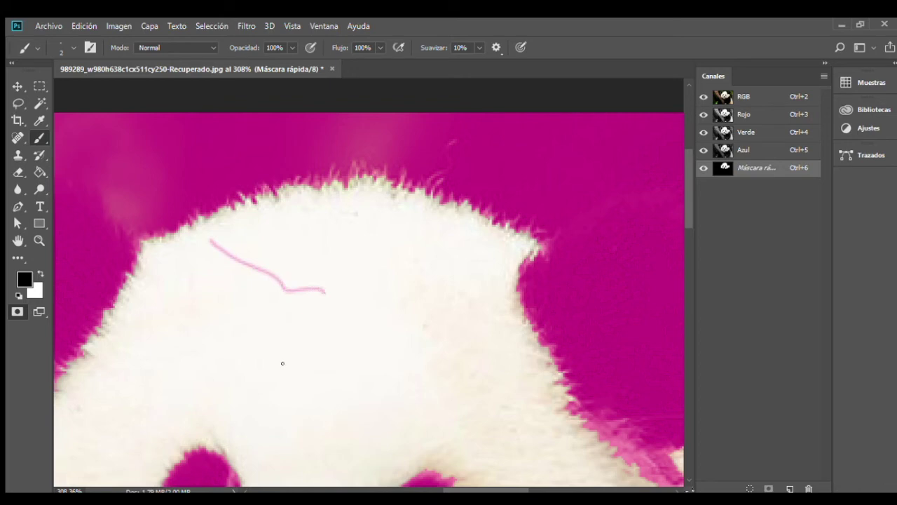
{"action": "left_click_drag", "start_coordinate": [236, 241], "coordinate": [326, 253]}
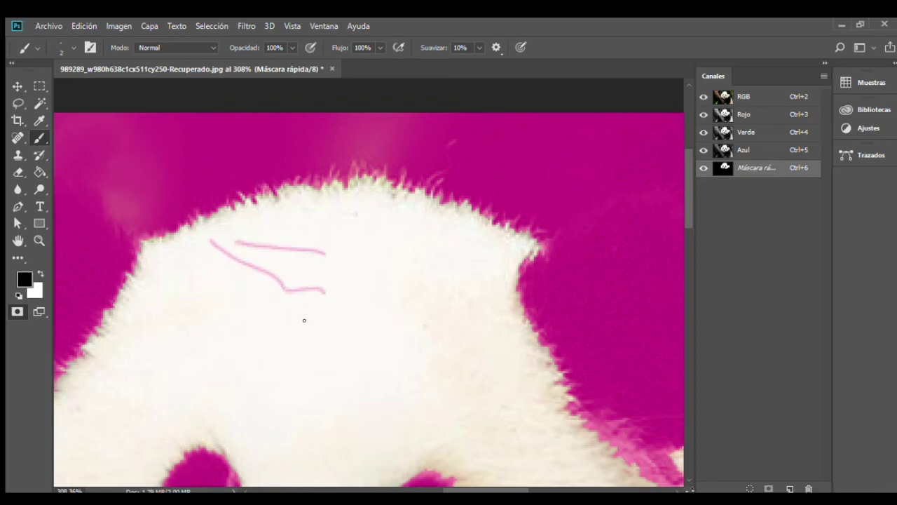
{"action": "key", "text": "ctrl+z"}
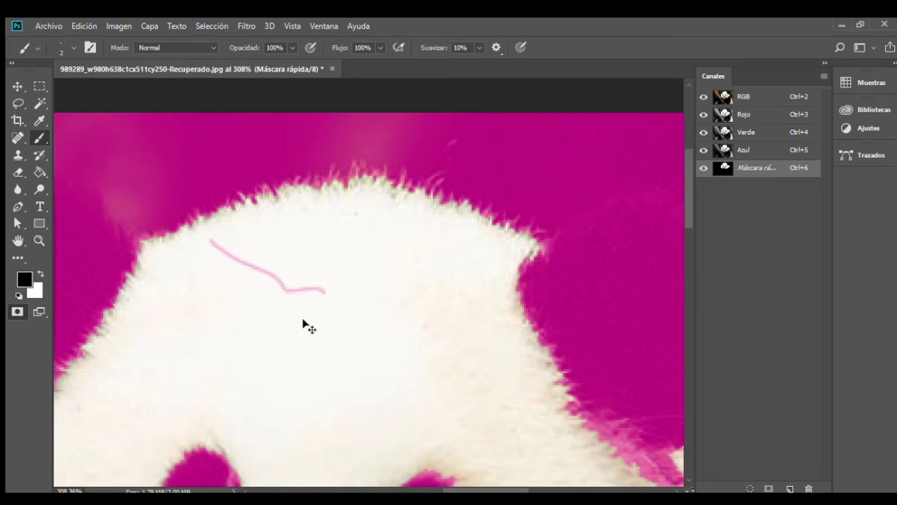
{"action": "key", "text": "ctrl+z"}
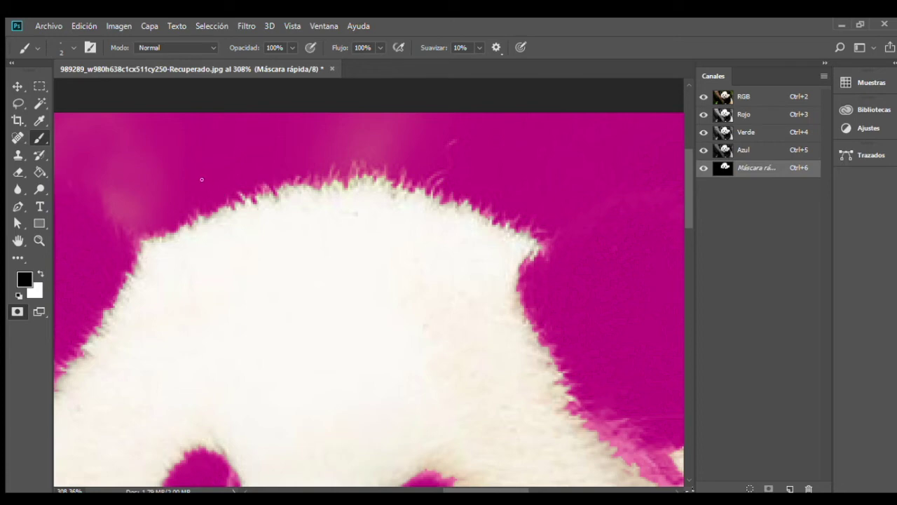
- Mask out a black stroke on the forehead, test the reduced selection with red paint, and undo both strokes
{"action": "mouse_move", "coordinate": [242, 205]}
{"action": "left_mouse_down"}
{"action": "mouse_move", "coordinate": [284, 233]}
{"action": "mouse_move", "coordinate": [314, 236]}
{"action": "mouse_move", "coordinate": [298, 251]}
{"action": "mouse_move", "coordinate": [331, 268]}
{"action": "left_mouse_up"}
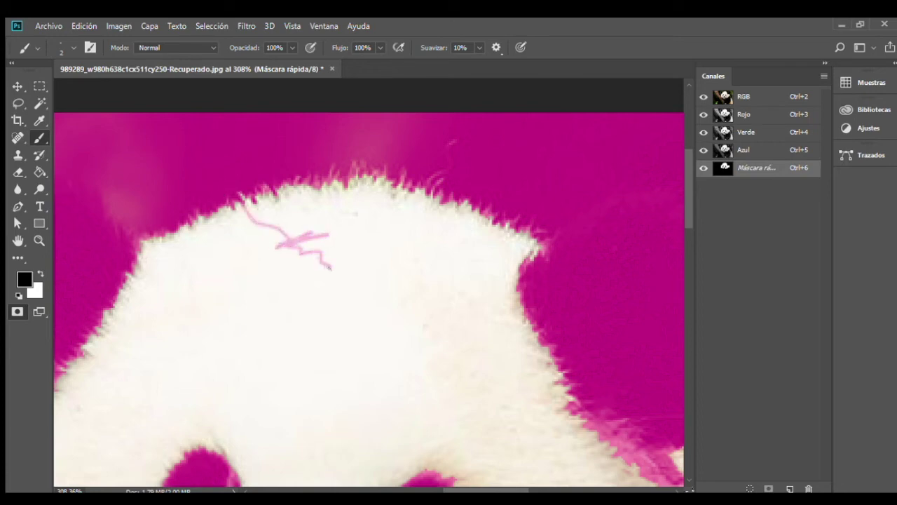
{"action": "left_click", "coordinate": [15, 311]}
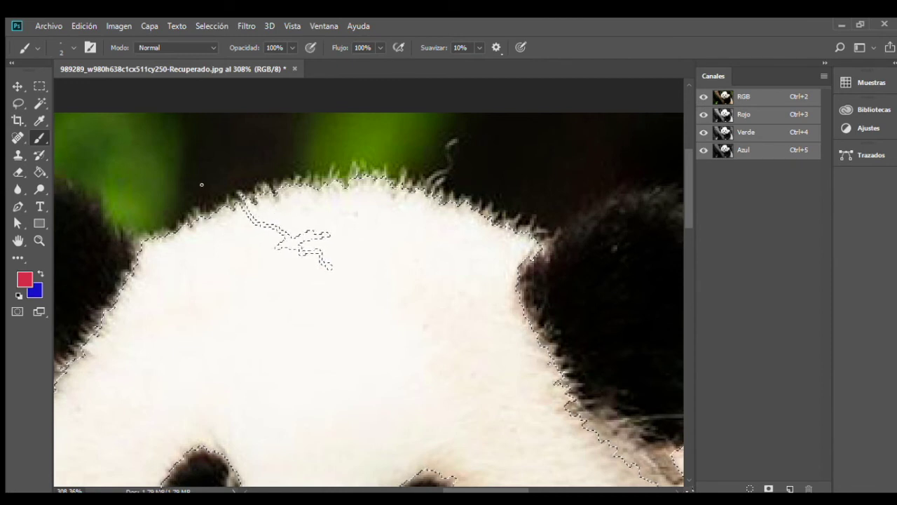
{"action": "mouse_move", "coordinate": [209, 222]}
{"action": "left_mouse_down"}
{"action": "mouse_move", "coordinate": [348, 245]}
{"action": "mouse_move", "coordinate": [358, 263]}
{"action": "left_mouse_up"}
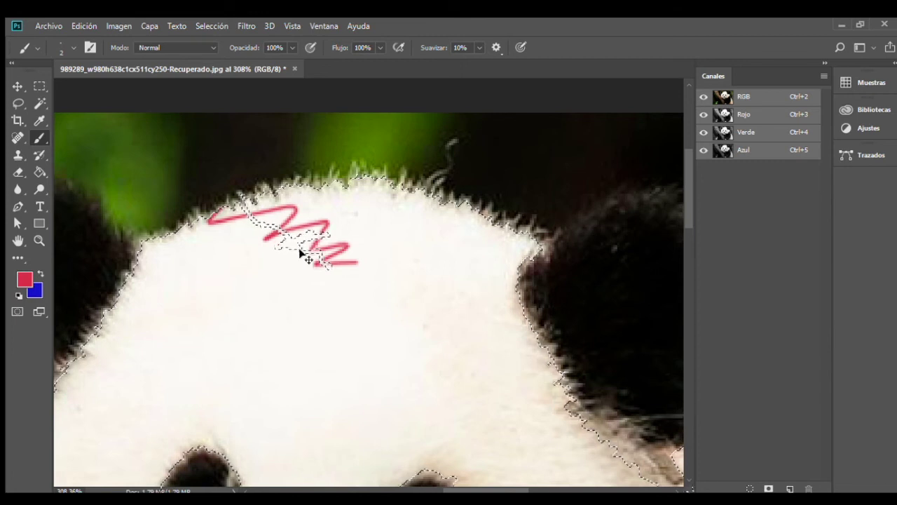
{"action": "key", "text": "ctrl+z"}
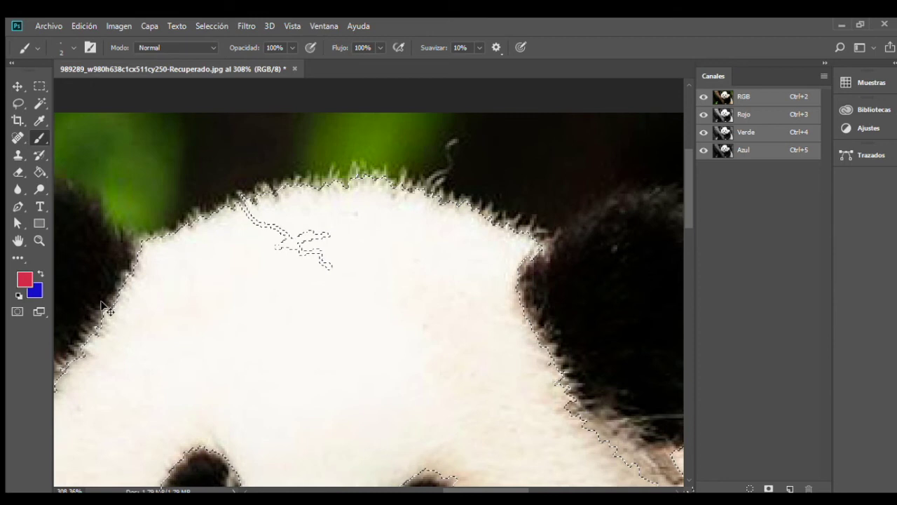
{"action": "key", "text": "q"}
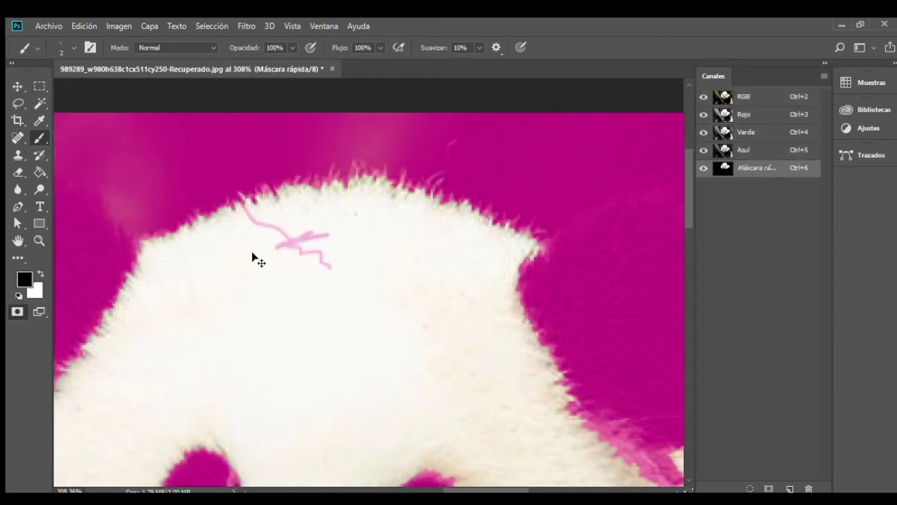
{"action": "key", "text": "ctrl+z"}
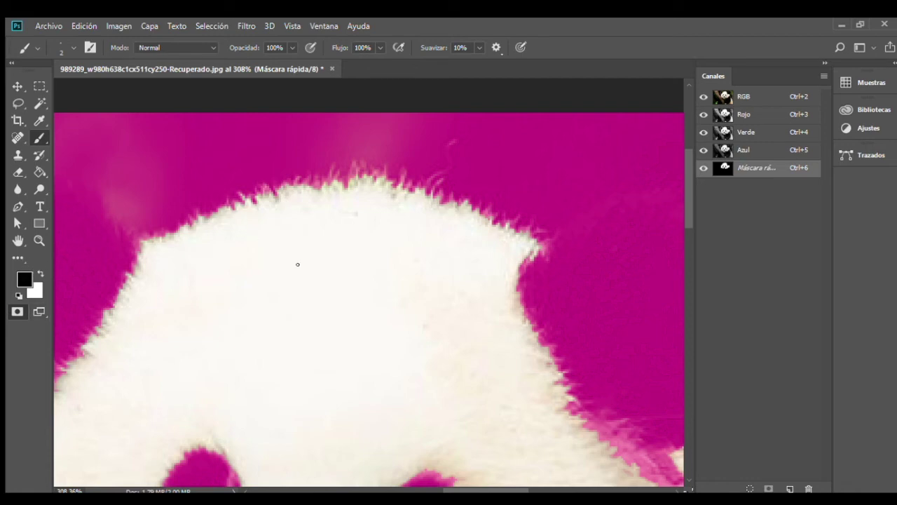
- Paint a white stroke above the panda's head in the Quick Mask to add it to the selection, and exit the mask
{"action": "left_click", "coordinate": [40, 276]}
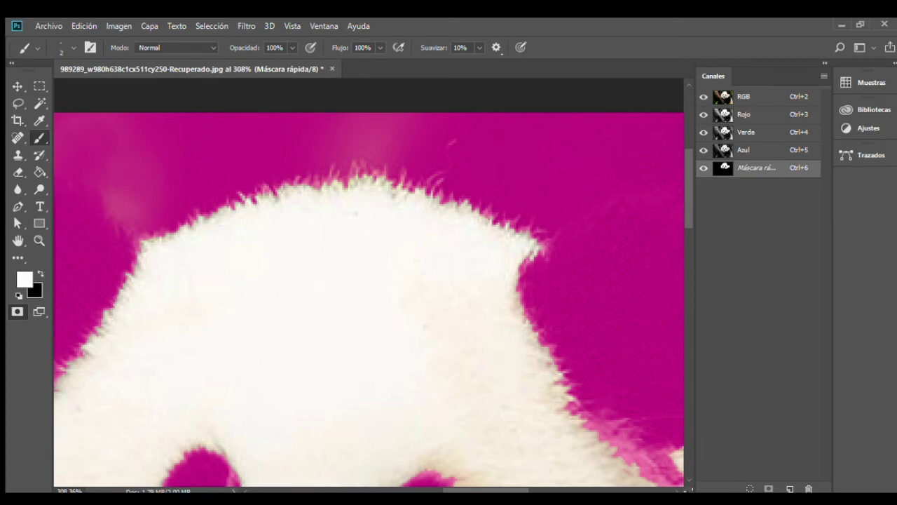
{"action": "mouse_move", "coordinate": [216, 205]}
{"action": "left_mouse_down"}
{"action": "mouse_move", "coordinate": [221, 169]}
{"action": "mouse_move", "coordinate": [203, 152]}
{"action": "left_mouse_up"}
{"action": "left_click", "coordinate": [15, 313]}
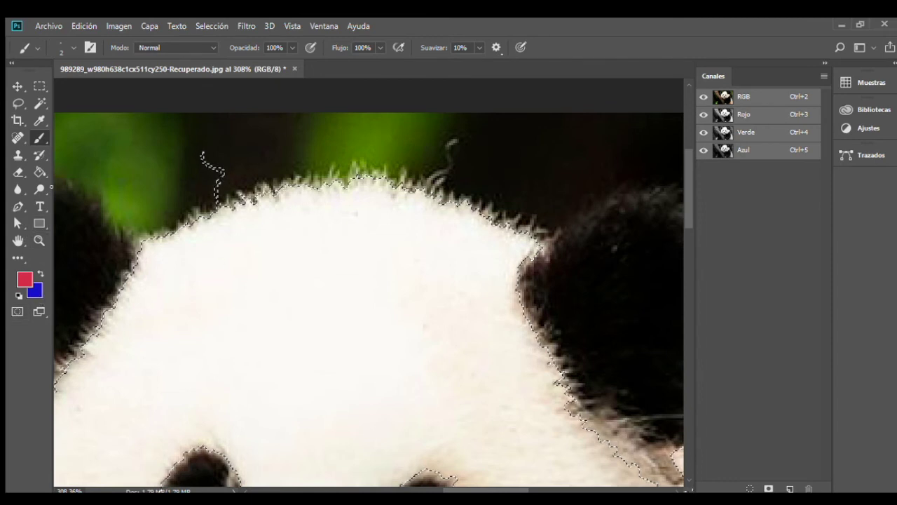
- Brush red over the added strand and forehead to test the selection limits up close, and undo the paint
{"action": "mouse_move", "coordinate": [192, 195]}
{"action": "left_mouse_down"}
{"action": "mouse_move", "coordinate": [221, 193]}
{"action": "mouse_move", "coordinate": [266, 240]}
{"action": "left_mouse_up"}
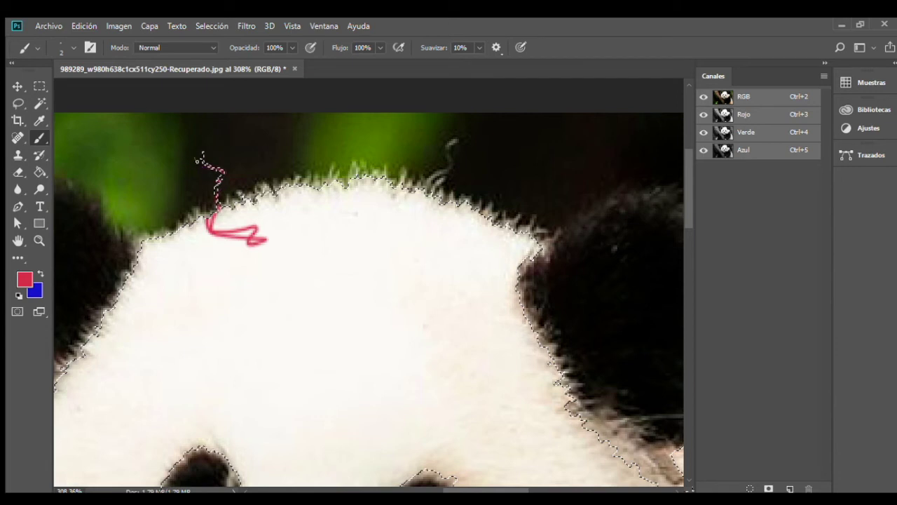
{"action": "key", "text": "z"}
{"action": "left_click_drag", "start_coordinate": [192, 163], "coordinate": [236, 204]}
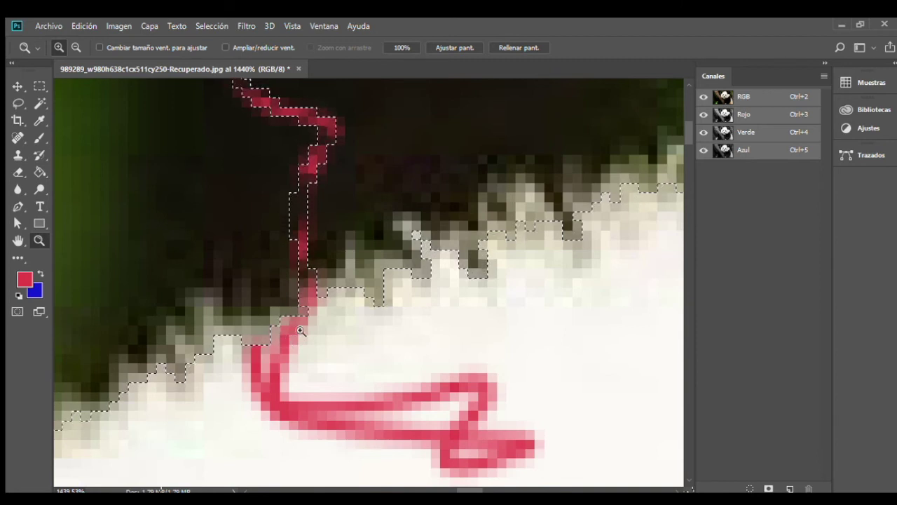
{"action": "key", "text": "ctrl+z"}
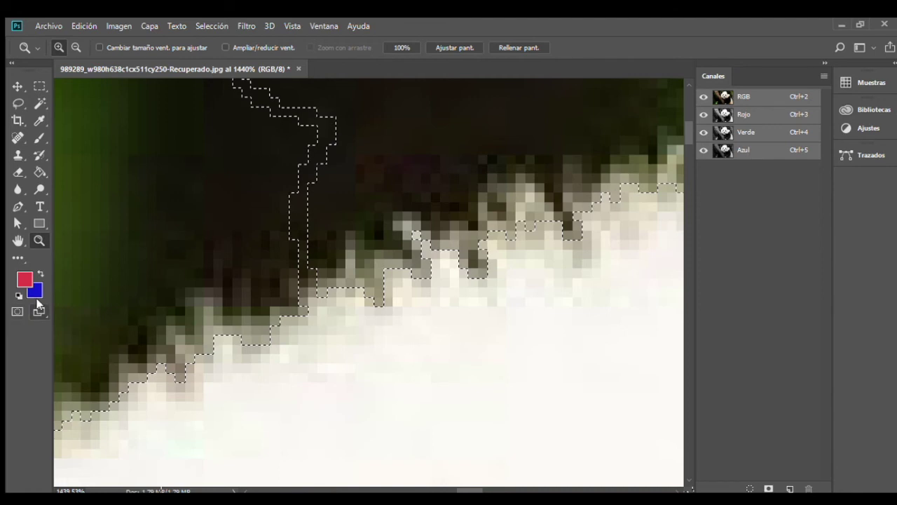
- Return to Quick Mask mode and view the added strand above the head at 700%
{"action": "key", "text": "q"}
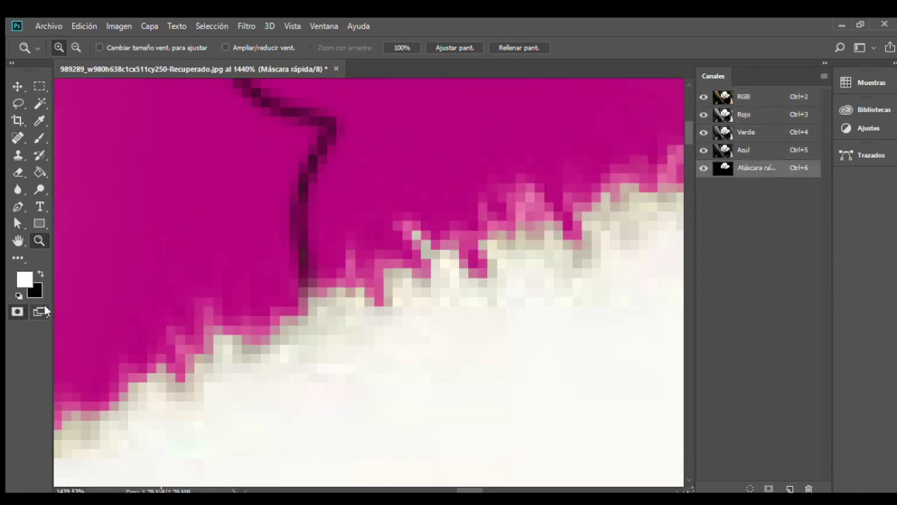
{"action": "left_click", "coordinate": [22, 239]}
{"action": "left_click", "coordinate": [39, 240]}
{"action": "left_click", "coordinate": [349, 298]}
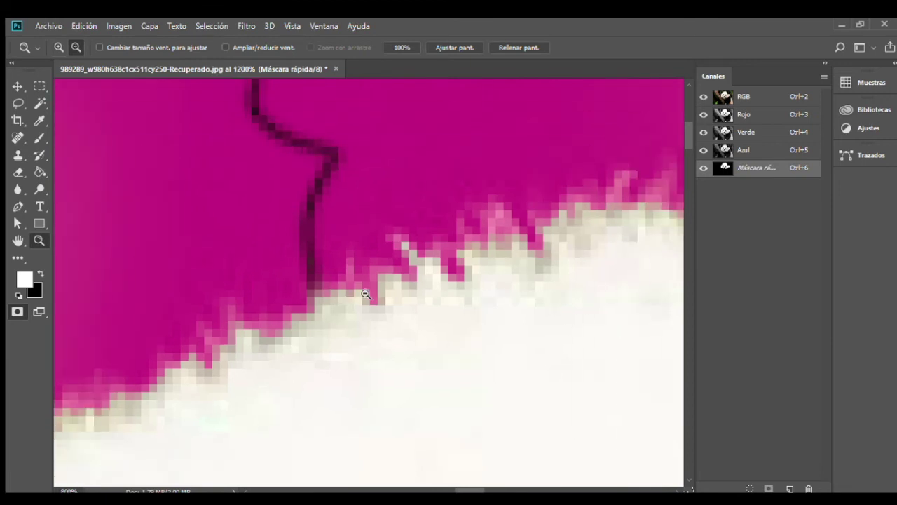
{"action": "left_click", "coordinate": [360, 296]}
{"action": "left_click", "coordinate": [373, 298]}
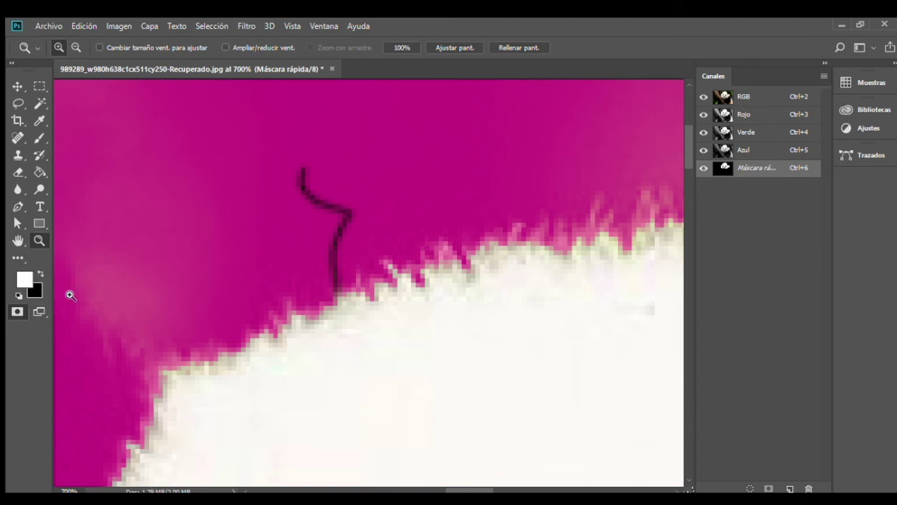
- Paint black over the added strand above the panda's head in the Quick Mask to remove it from the selection
{"action": "left_click", "coordinate": [38, 275]}
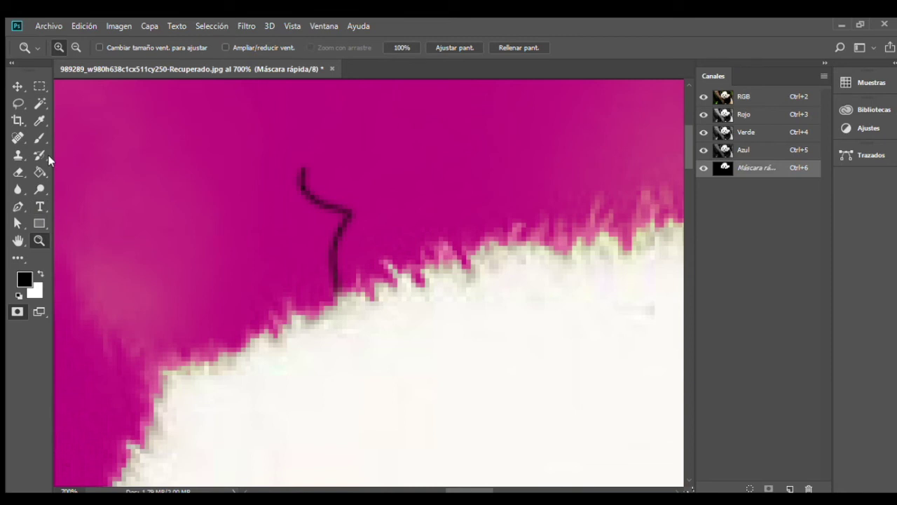
{"action": "left_click", "coordinate": [39, 138]}
{"action": "mouse_move", "coordinate": [305, 193]}
{"action": "left_mouse_down"}
{"action": "mouse_move", "coordinate": [306, 163]}
{"action": "mouse_move", "coordinate": [310, 194]}
{"action": "mouse_move", "coordinate": [297, 189]}
{"action": "mouse_move", "coordinate": [315, 205]}
{"action": "mouse_move", "coordinate": [329, 199]}
{"action": "mouse_move", "coordinate": [323, 203]}
{"action": "mouse_move", "coordinate": [348, 218]}
{"action": "mouse_move", "coordinate": [336, 232]}
{"action": "mouse_move", "coordinate": [339, 222]}
{"action": "mouse_move", "coordinate": [333, 252]}
{"action": "mouse_move", "coordinate": [343, 219]}
{"action": "mouse_move", "coordinate": [324, 280]}
{"action": "left_mouse_up"}
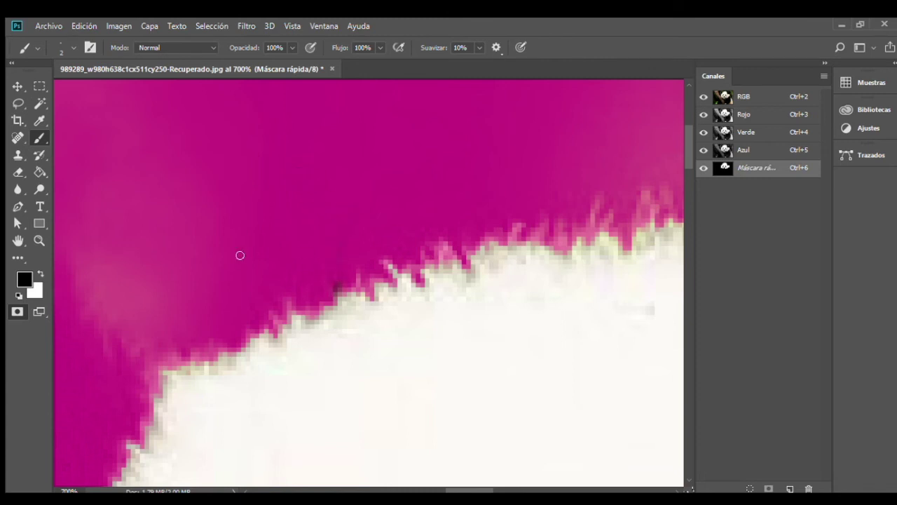
- Paint the fur tufts along the head's upper edge white in the mask, and cover the overshoot beyond the leftmost tuft in black
{"action": "left_click", "coordinate": [39, 274]}
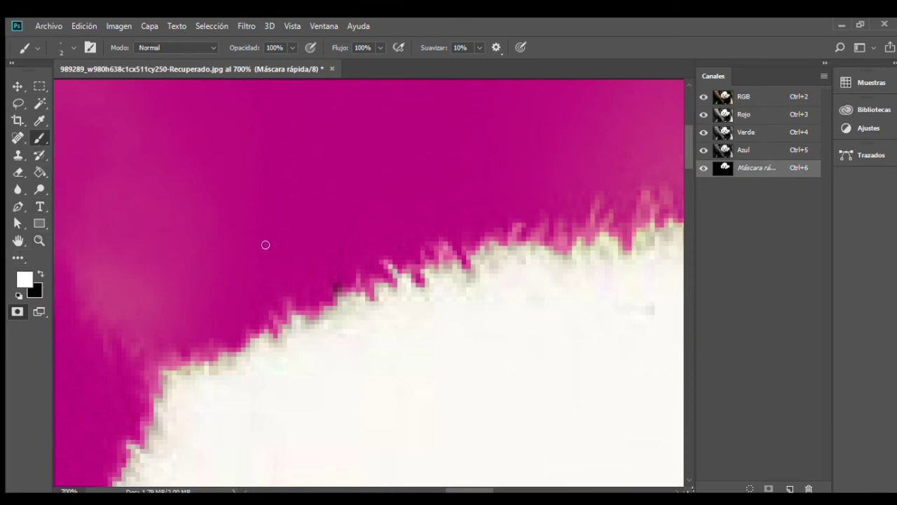
{"action": "mouse_move", "coordinate": [450, 264]}
{"action": "left_mouse_down"}
{"action": "mouse_move", "coordinate": [435, 268]}
{"action": "mouse_move", "coordinate": [421, 249]}
{"action": "left_mouse_up"}
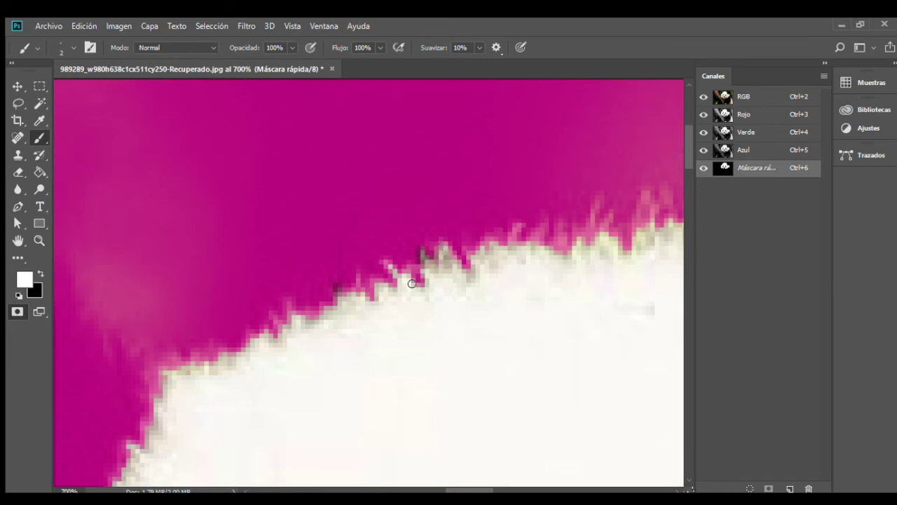
{"action": "mouse_move", "coordinate": [383, 260]}
{"action": "left_mouse_down"}
{"action": "mouse_move", "coordinate": [410, 289]}
{"action": "mouse_move", "coordinate": [375, 283]}
{"action": "left_mouse_up"}
{"action": "left_click_drag", "start_coordinate": [274, 296], "coordinate": [288, 311]}
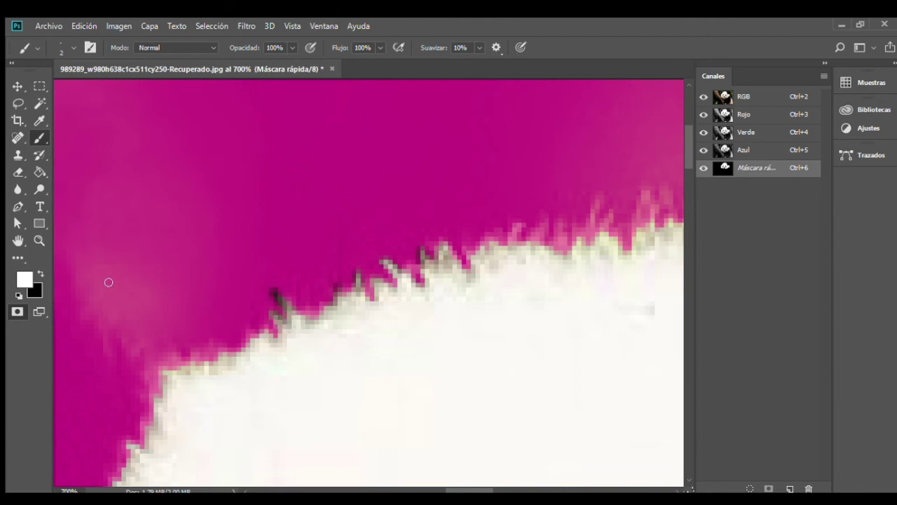
{"action": "left_click_drag", "start_coordinate": [271, 293], "coordinate": [272, 291]}
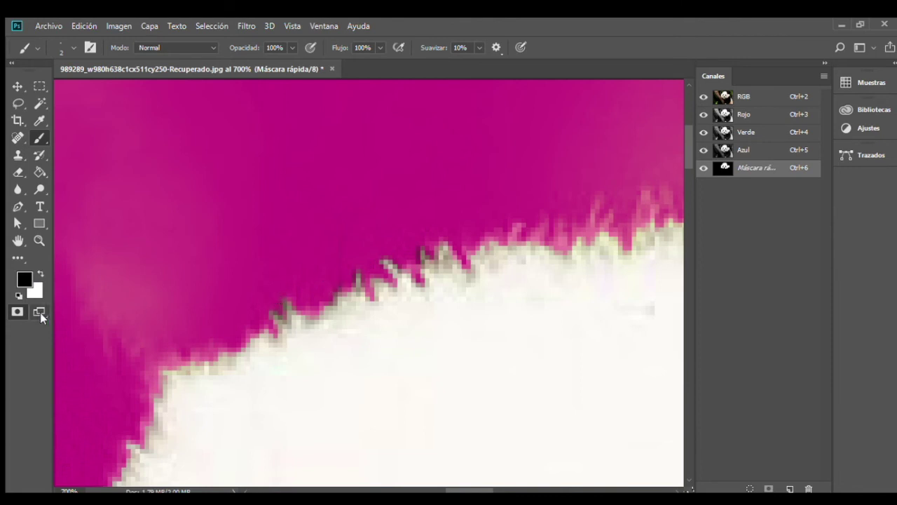
- Paint white along the fur edge beside the left ear to add it to the selection, and exit the Quick Mask
{"action": "left_click", "coordinate": [23, 241]}
{"action": "left_click_drag", "start_coordinate": [377, 376], "coordinate": [432, 223]}
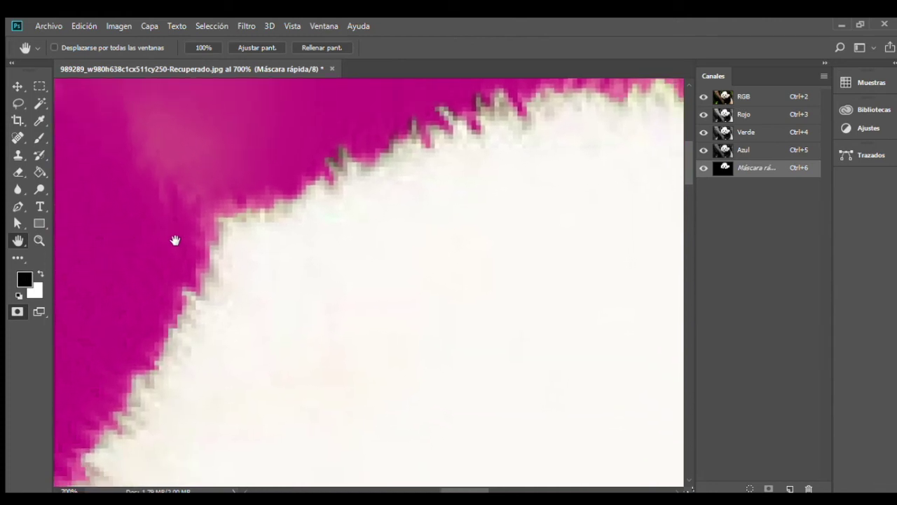
{"action": "left_click_drag", "start_coordinate": [346, 244], "coordinate": [370, 244]}
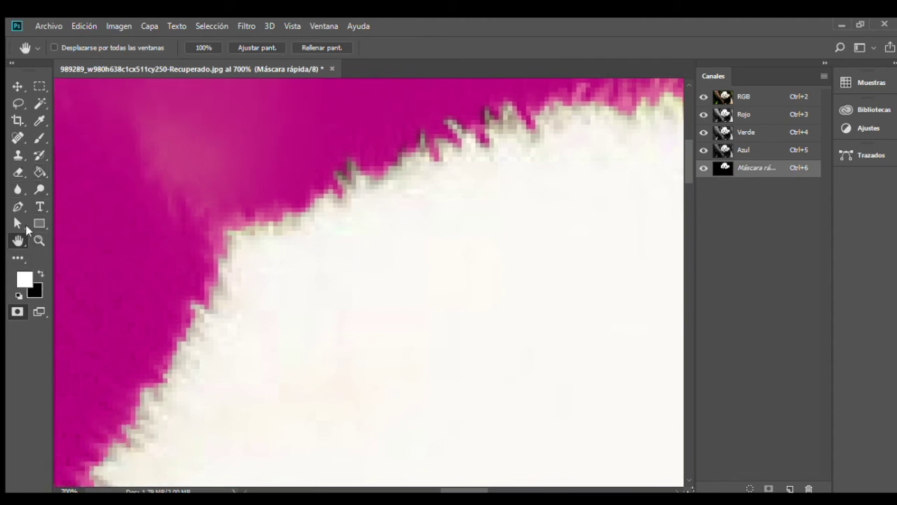
{"action": "left_click", "coordinate": [39, 137]}
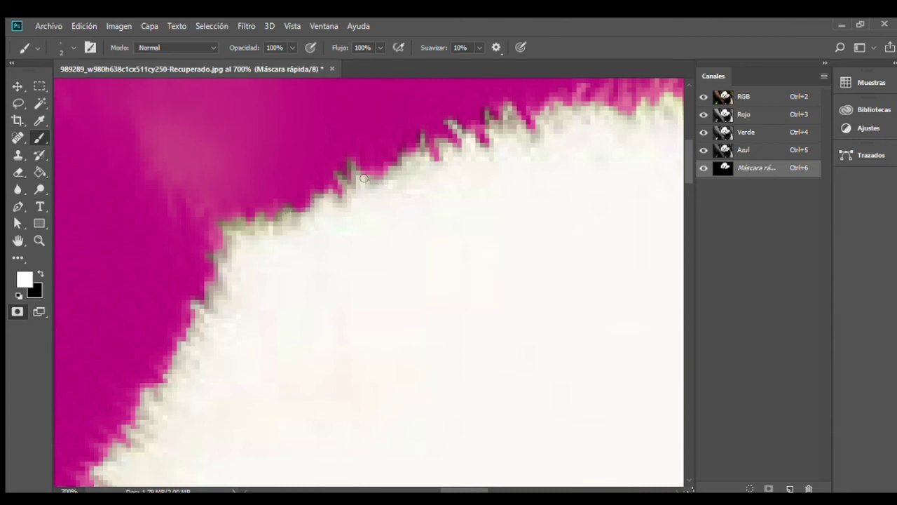
{"action": "left_click", "coordinate": [17, 312]}
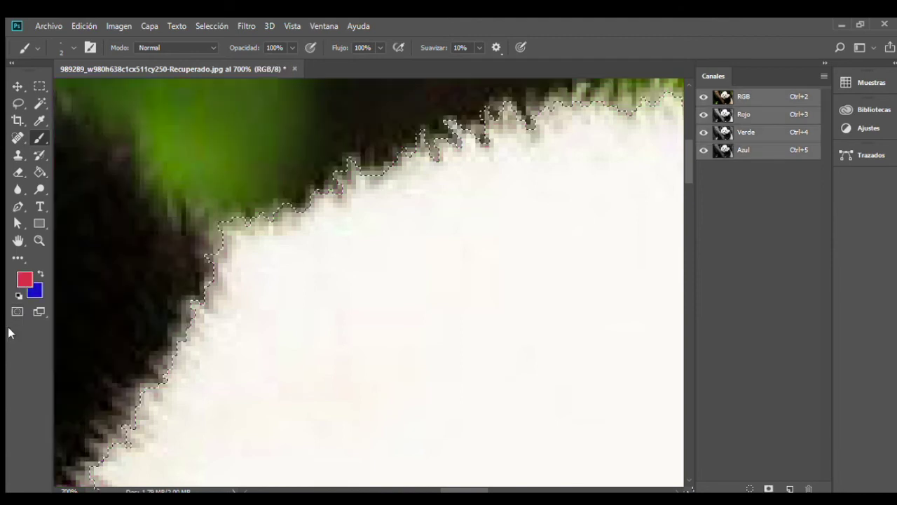
- Return to Quick Mask mode and paint the fur tufts along the crown of the panda's head white
{"action": "double_click", "coordinate": [19, 241]}
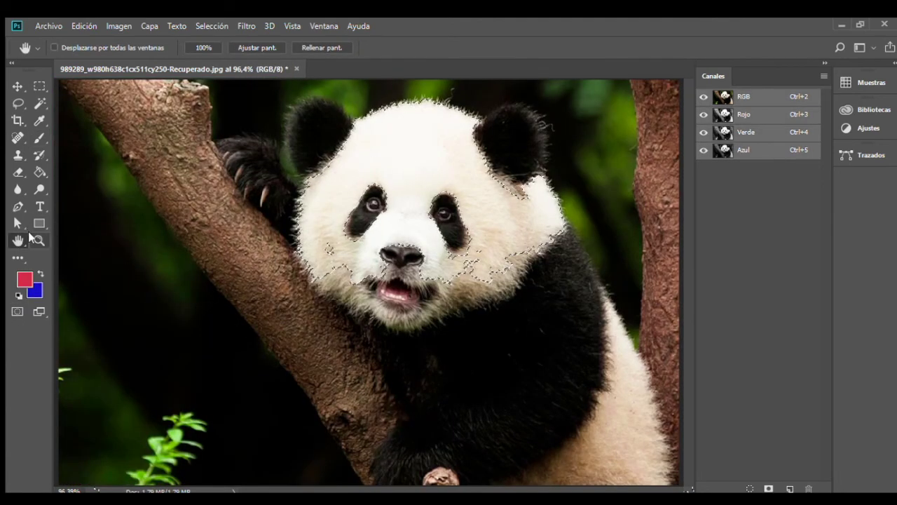
{"action": "left_click", "coordinate": [39, 241]}
{"action": "left_click_drag", "start_coordinate": [315, 104], "coordinate": [459, 148]}
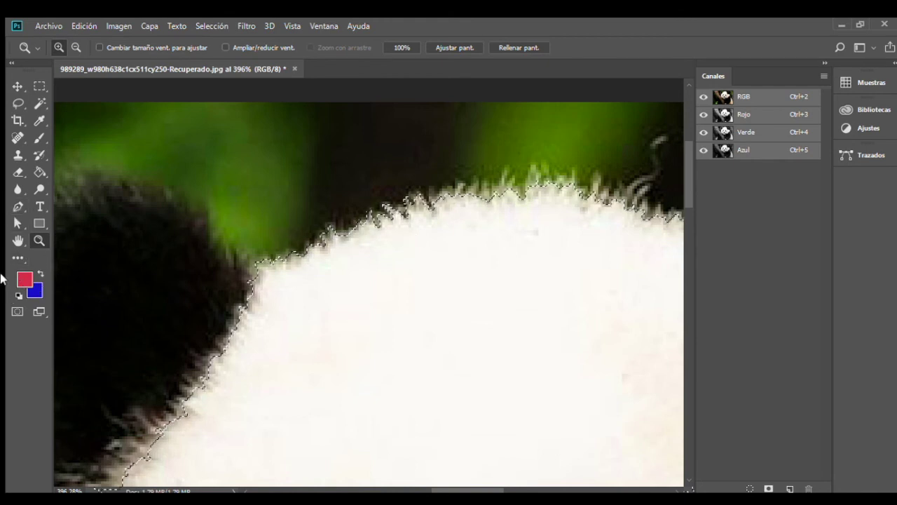
{"action": "left_click", "coordinate": [18, 240]}
{"action": "left_click_drag", "start_coordinate": [586, 266], "coordinate": [466, 270]}
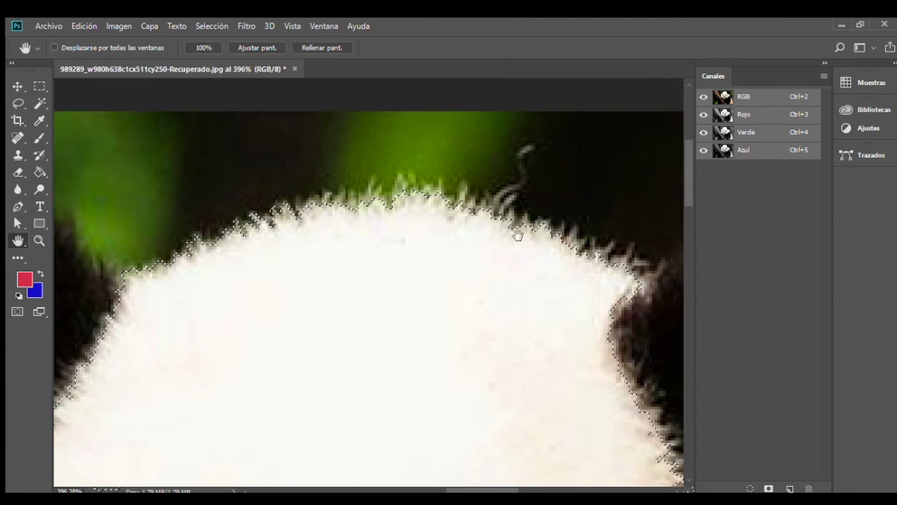
{"action": "left_click", "coordinate": [17, 311]}
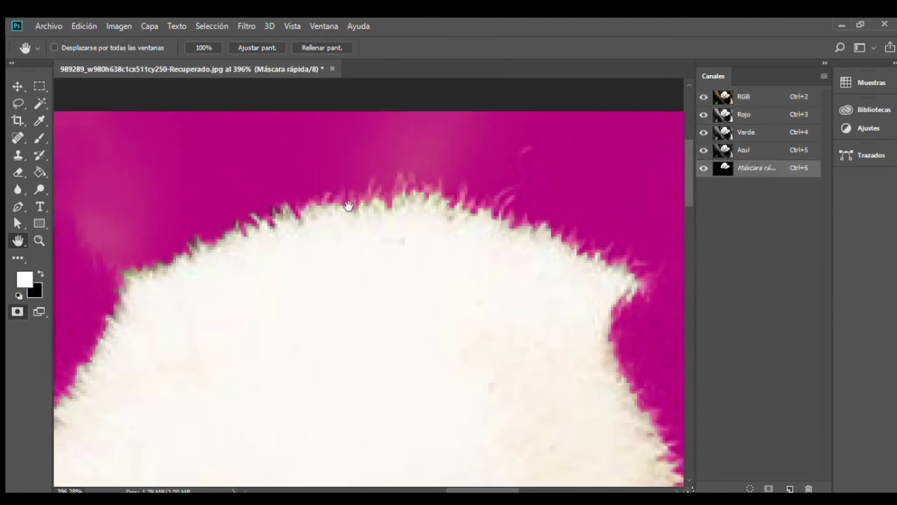
{"action": "left_click", "coordinate": [39, 131]}
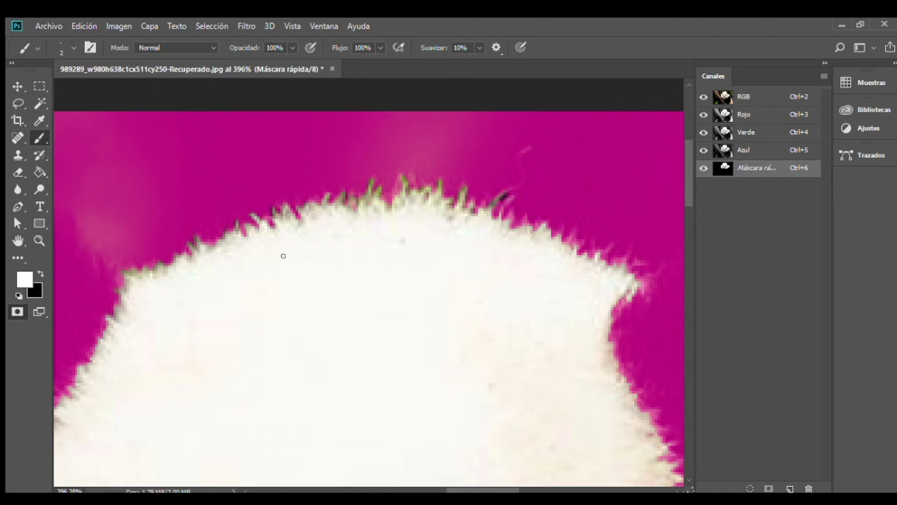
- Paint black over the excess dark patch beside the long curled hair to mask it out up close
{"action": "left_click", "coordinate": [39, 241]}
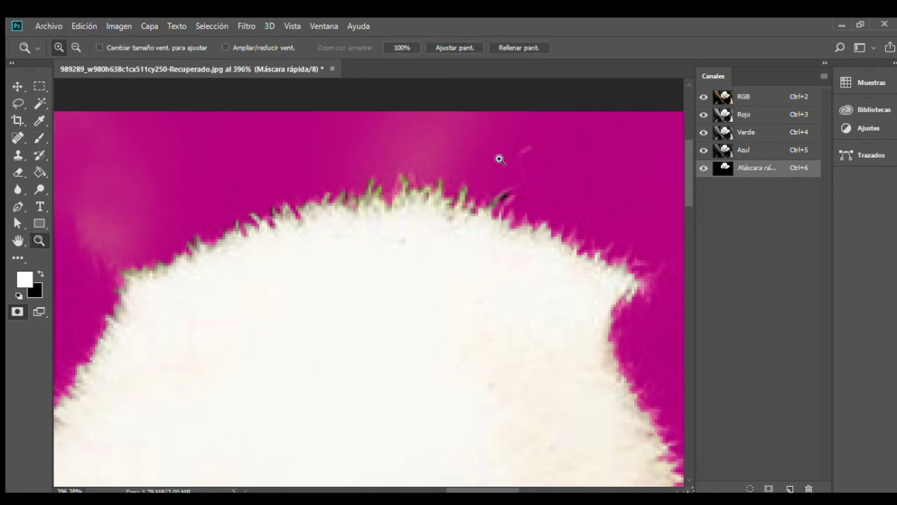
{"action": "left_click_drag", "start_coordinate": [482, 137], "coordinate": [573, 250]}
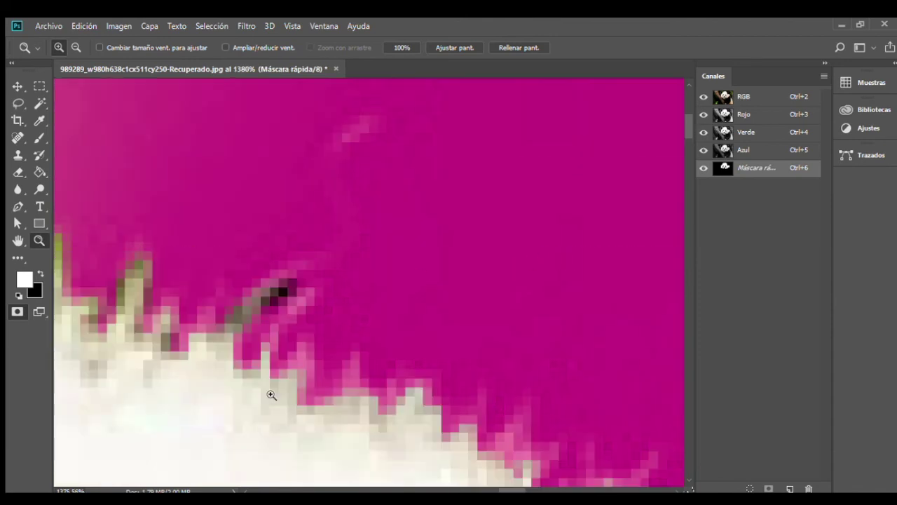
{"action": "left_click", "coordinate": [38, 274]}
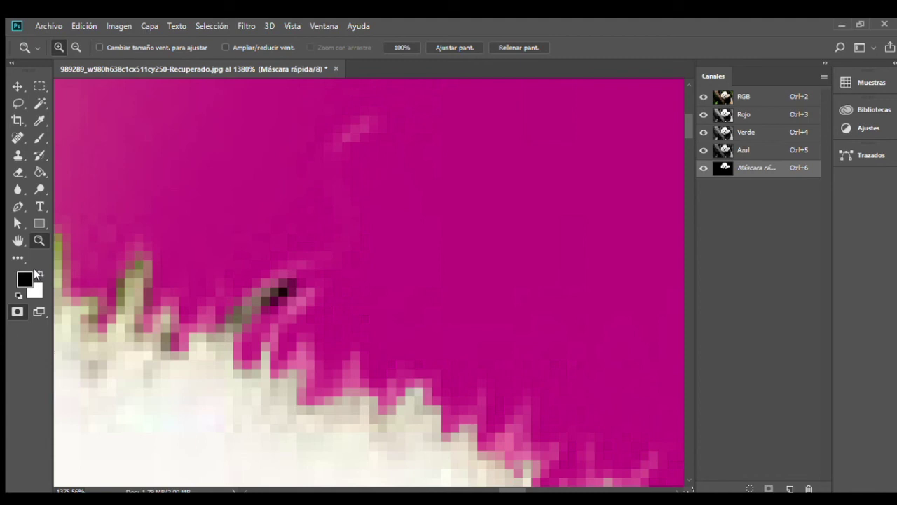
{"action": "left_click", "coordinate": [40, 138]}
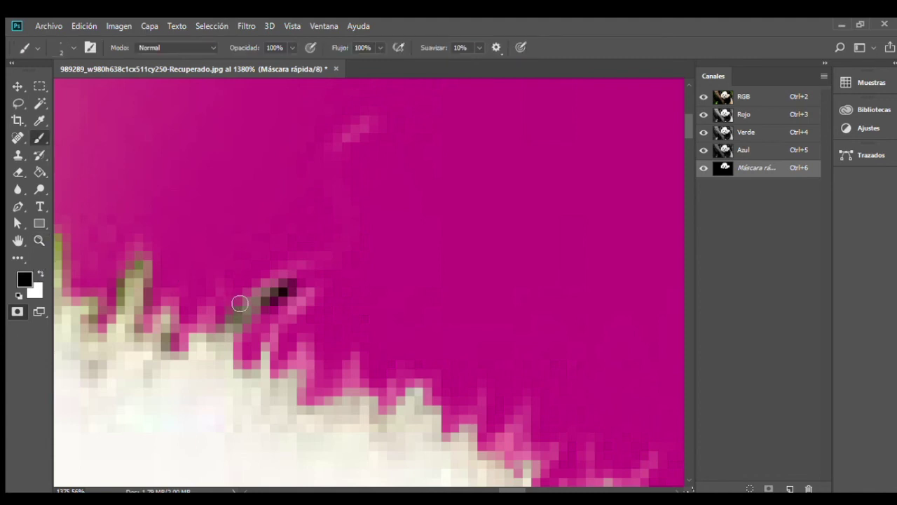
{"action": "left_click_drag", "start_coordinate": [286, 292], "coordinate": [270, 309]}
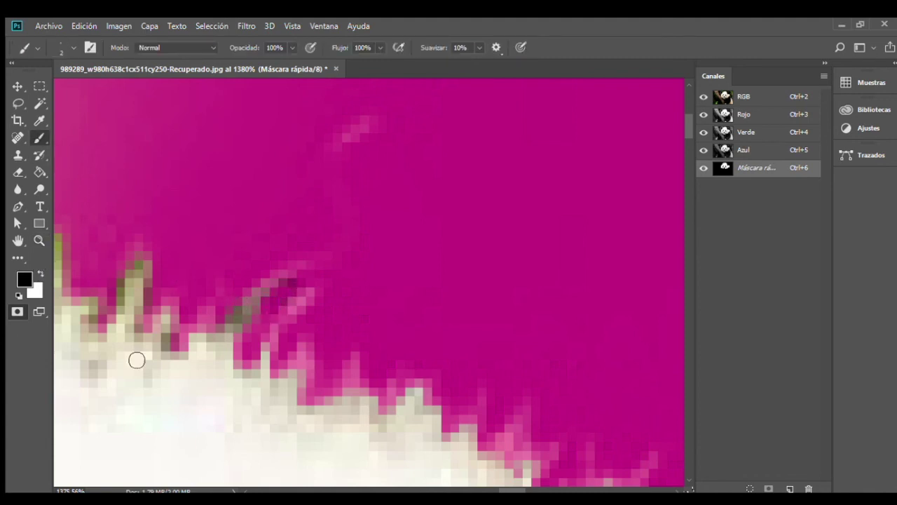
- Trace the long curled hair and the neighbouring tufts in white to add them to the selection, and exit the Quick Mask
{"action": "left_click", "coordinate": [40, 276]}
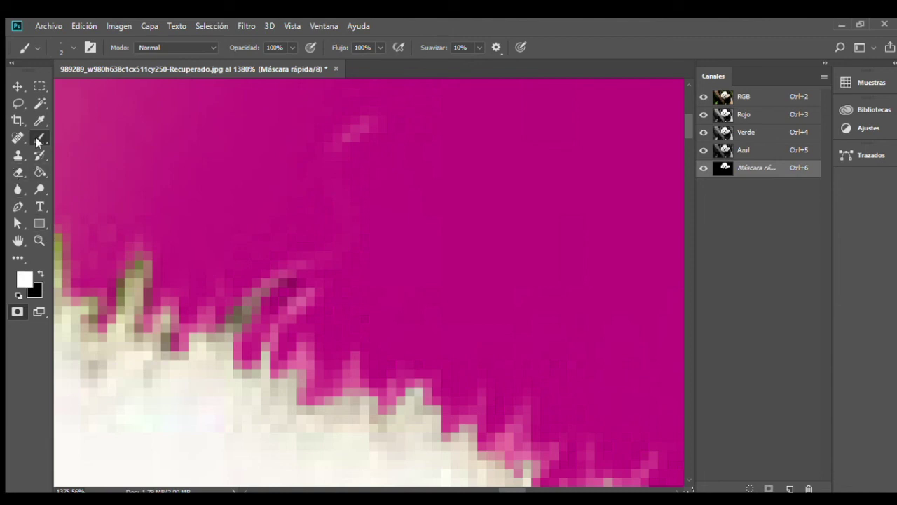
{"action": "mouse_move", "coordinate": [249, 336]}
{"action": "left_mouse_down"}
{"action": "mouse_move", "coordinate": [274, 285]}
{"action": "mouse_move", "coordinate": [315, 270]}
{"action": "mouse_move", "coordinate": [356, 234]}
{"action": "mouse_move", "coordinate": [337, 163]}
{"action": "mouse_move", "coordinate": [351, 143]}
{"action": "mouse_move", "coordinate": [382, 125]}
{"action": "left_mouse_up"}
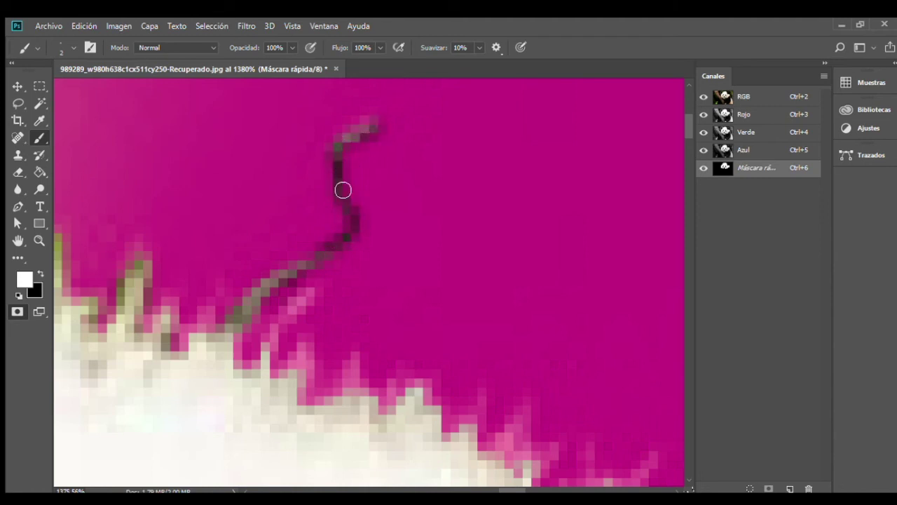
{"action": "mouse_move", "coordinate": [268, 384]}
{"action": "left_mouse_down"}
{"action": "mouse_move", "coordinate": [282, 317]}
{"action": "mouse_move", "coordinate": [303, 305]}
{"action": "left_mouse_up"}
{"action": "mouse_move", "coordinate": [297, 374]}
{"action": "left_mouse_down"}
{"action": "mouse_move", "coordinate": [313, 349]}
{"action": "mouse_move", "coordinate": [303, 393]}
{"action": "left_mouse_up"}
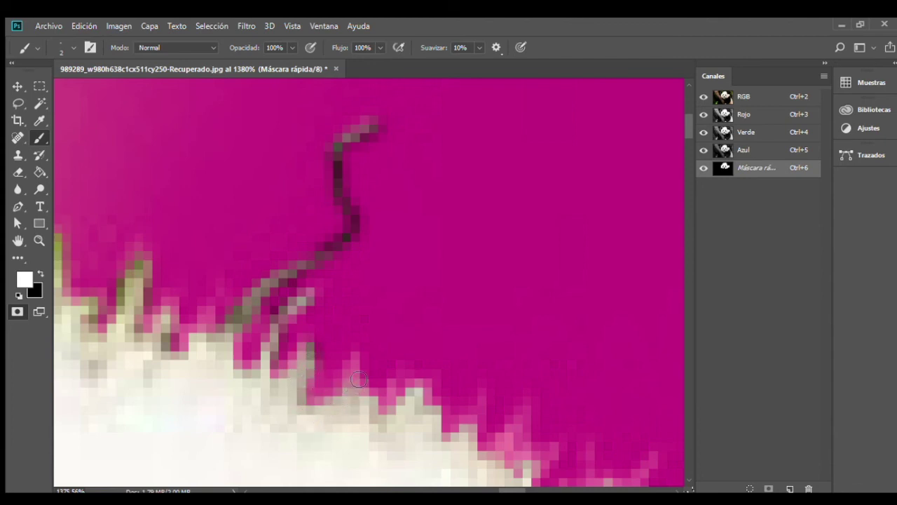
{"action": "mouse_move", "coordinate": [363, 370]}
{"action": "left_mouse_down"}
{"action": "mouse_move", "coordinate": [360, 407]}
{"action": "mouse_move", "coordinate": [380, 435]}
{"action": "mouse_move", "coordinate": [394, 398]}
{"action": "mouse_move", "coordinate": [417, 396]}
{"action": "left_mouse_up"}
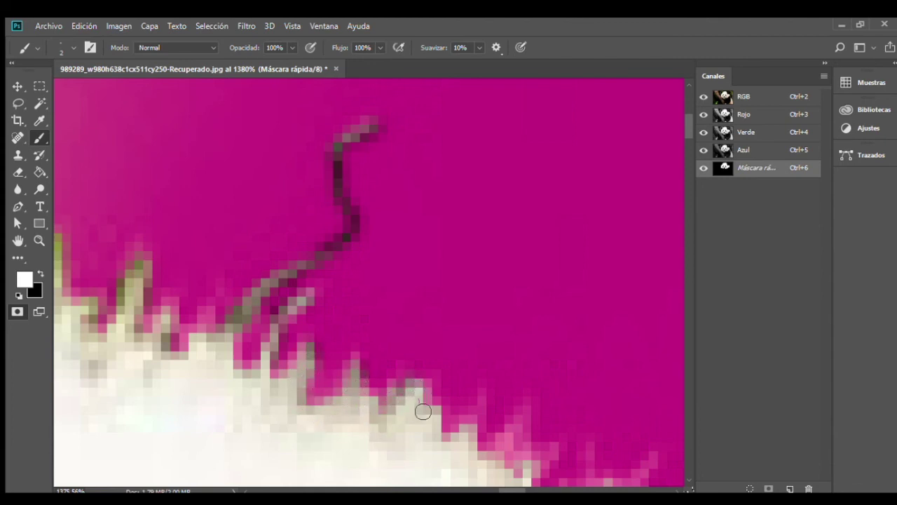
{"action": "left_click", "coordinate": [17, 312]}
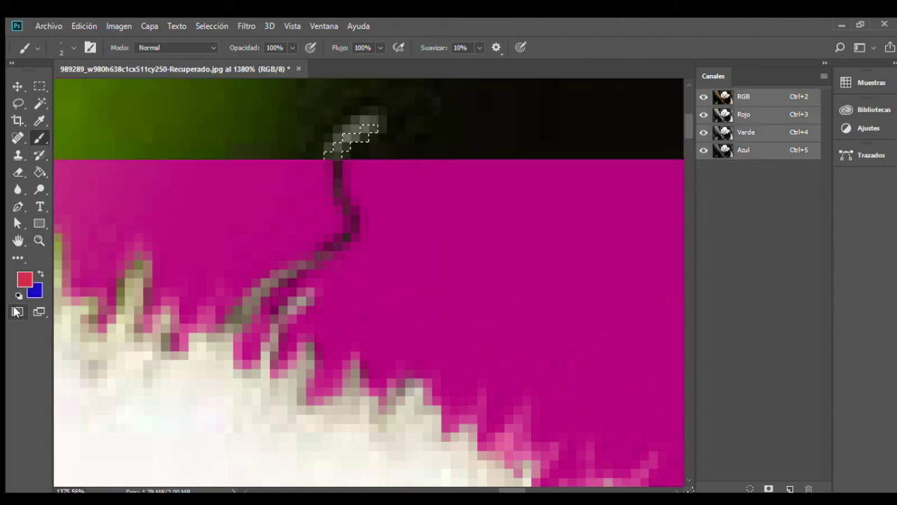
- Examine the refined selection outline on the whole panda and up close around the curled hair
{"action": "double_click", "coordinate": [39, 241]}
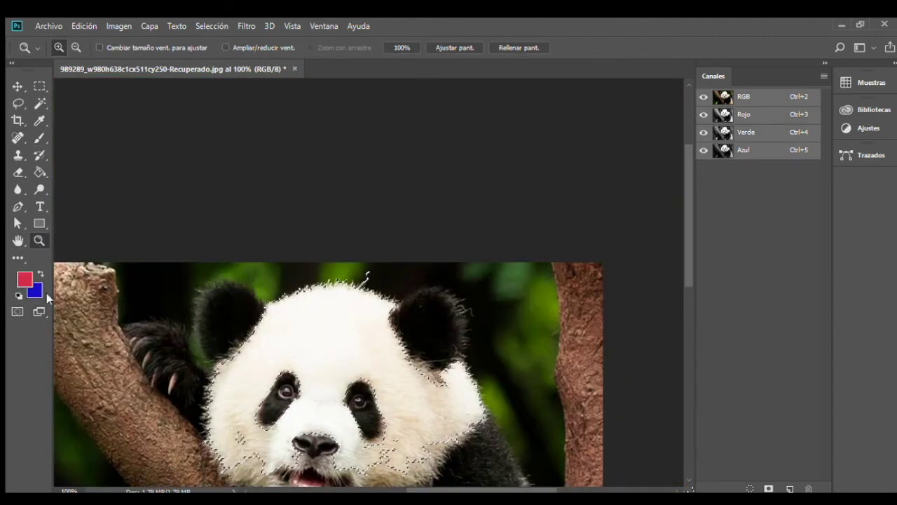
{"action": "left_click", "coordinate": [18, 242]}
{"action": "left_click_drag", "start_coordinate": [208, 443], "coordinate": [234, 309]}
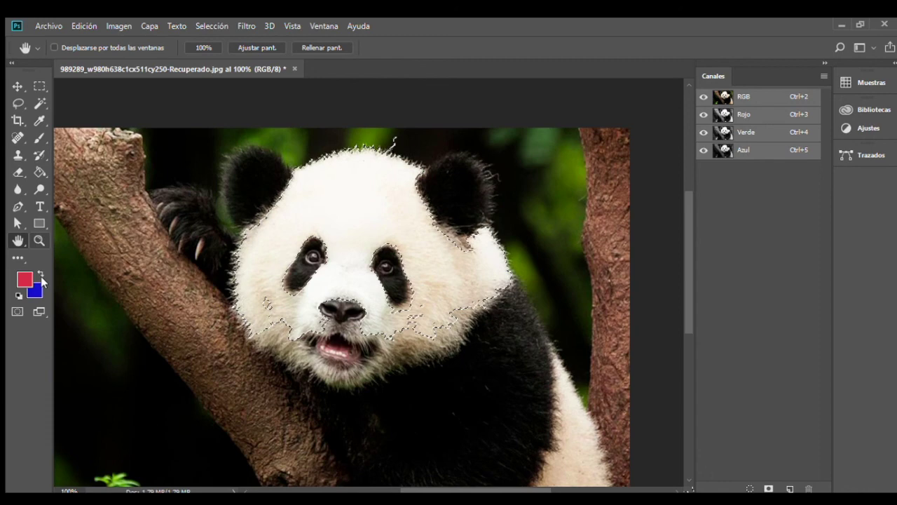
{"action": "left_click", "coordinate": [39, 240]}
{"action": "left_click_drag", "start_coordinate": [346, 145], "coordinate": [329, 138]}
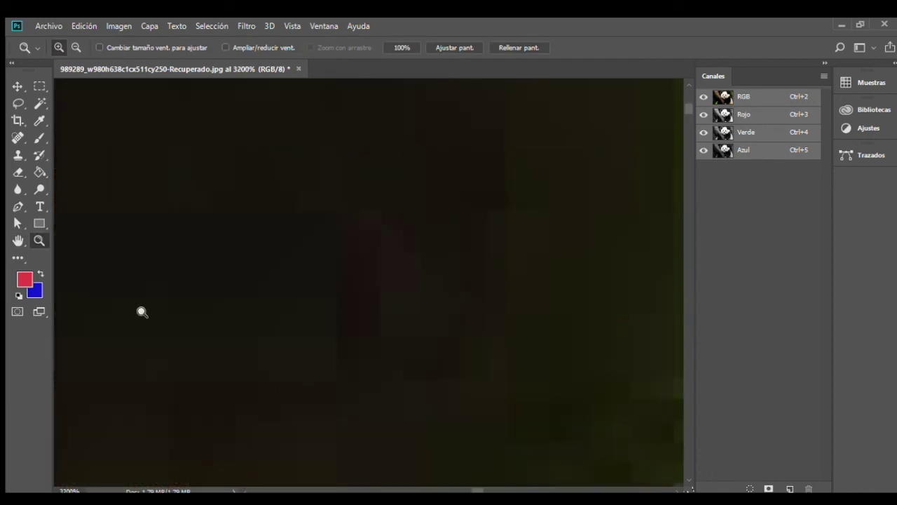
{"action": "double_click", "coordinate": [19, 240]}
{"action": "key", "text": "z"}
{"action": "left_click_drag", "start_coordinate": [365, 95], "coordinate": [519, 143]}
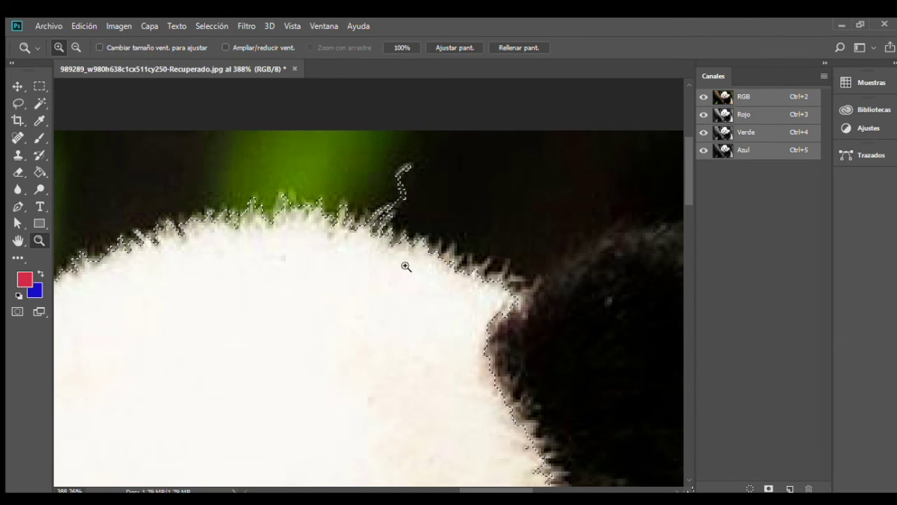
- Toggle the Quick Mask on and off to compare the mask overlay with the selection outline, up close and on the whole photo
{"action": "left_click", "coordinate": [17, 311]}
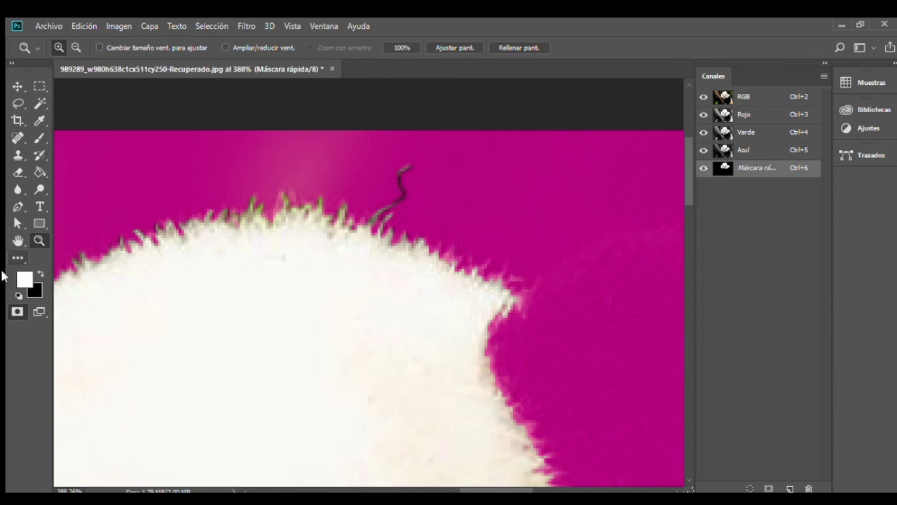
{"action": "left_click", "coordinate": [17, 312]}
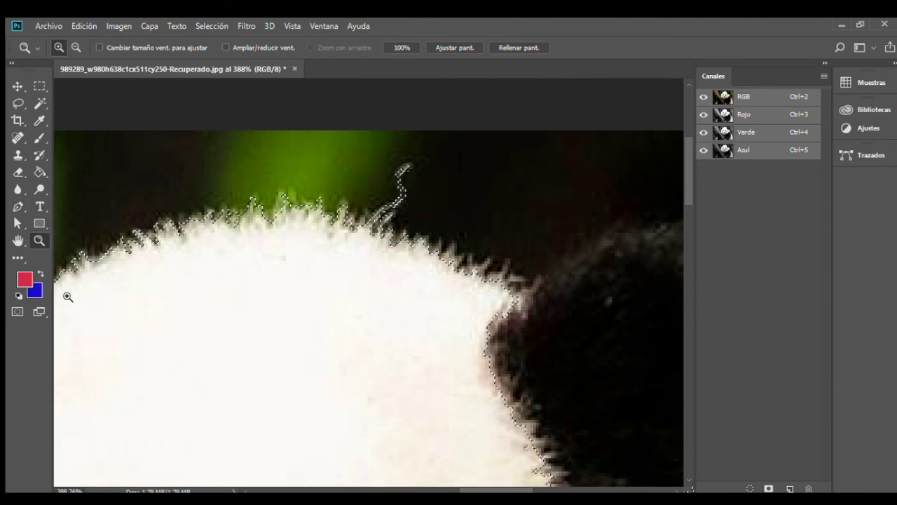
{"action": "left_click", "coordinate": [17, 311]}
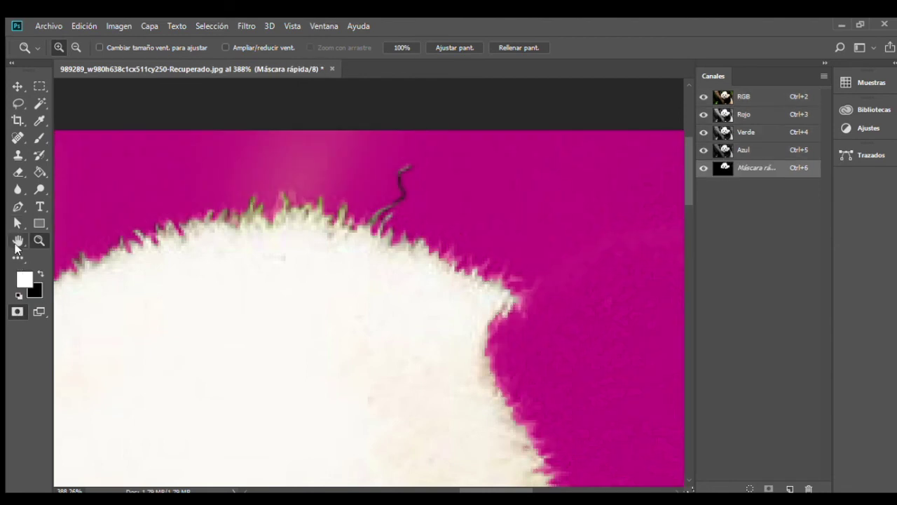
{"action": "double_click", "coordinate": [16, 241]}
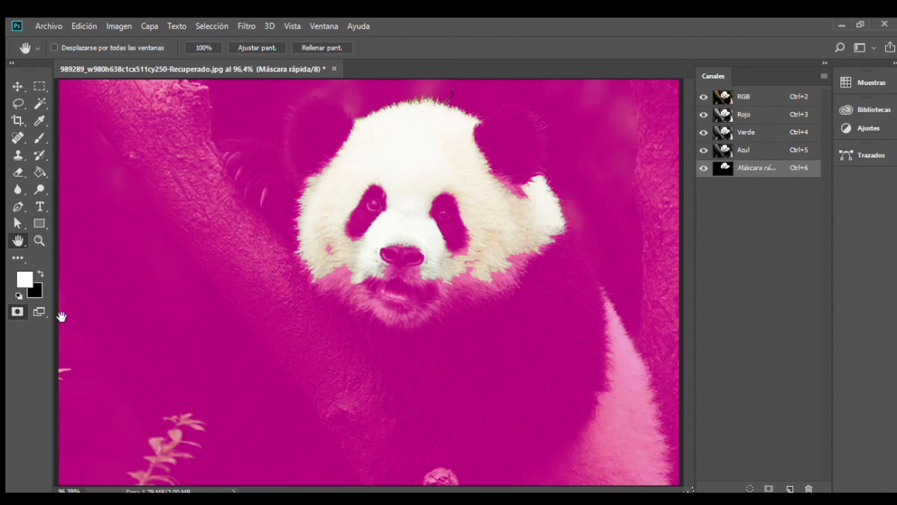
{"action": "left_click", "coordinate": [15, 311]}
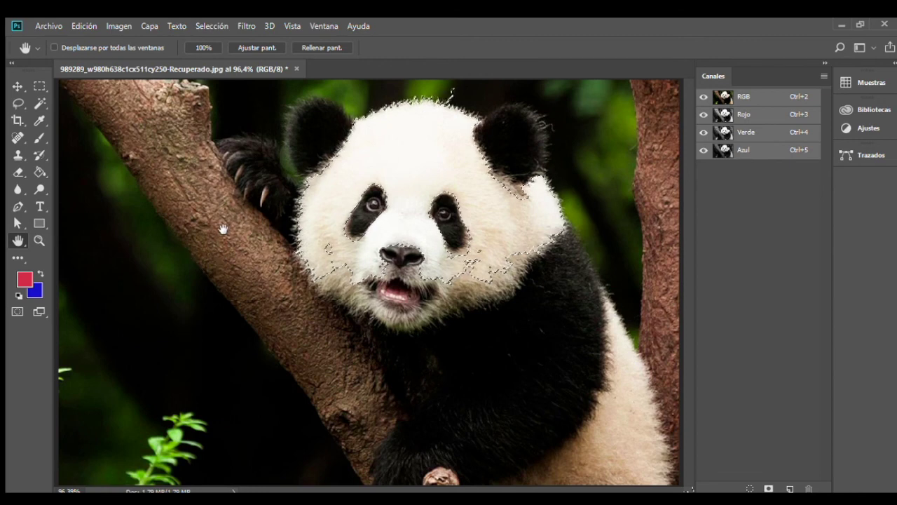
- Choose the Brush tool and set its brush size to 71 px
{"action": "left_click", "coordinate": [39, 138]}
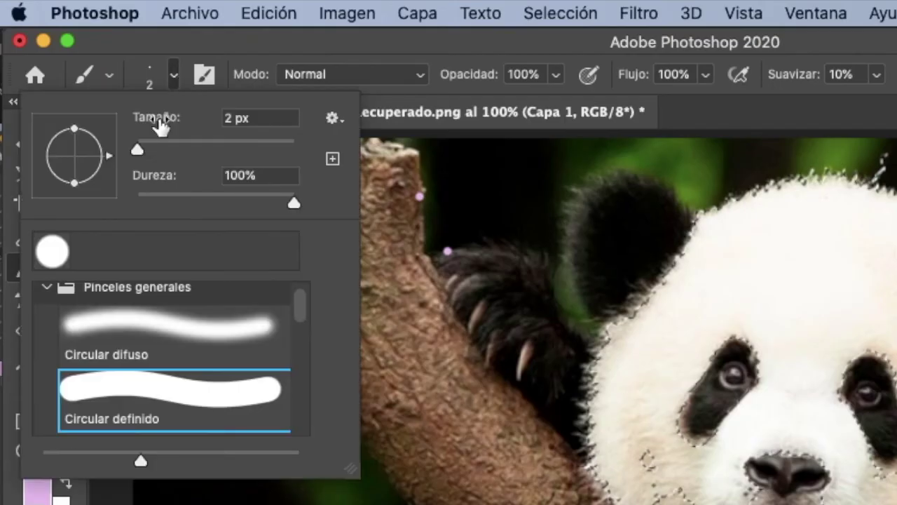
{"action": "left_click_drag", "start_coordinate": [142, 145], "coordinate": [191, 140]}
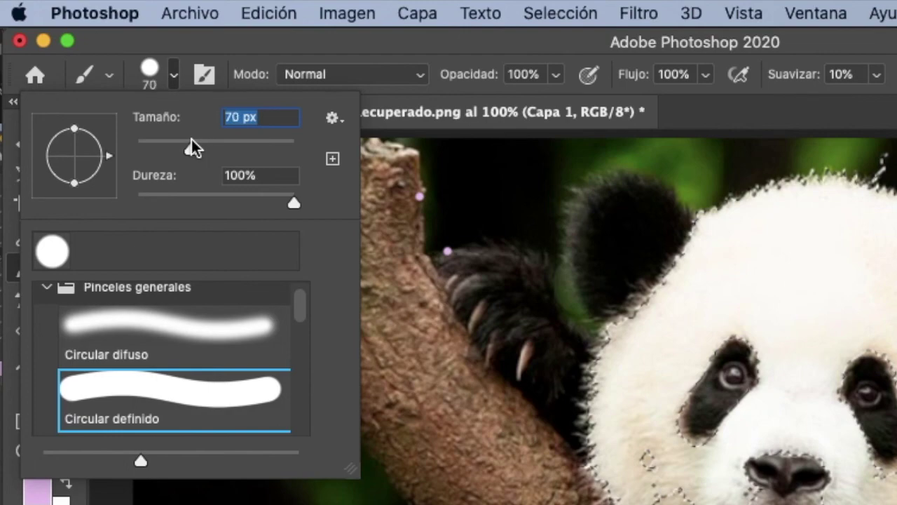
{"action": "left_click", "coordinate": [241, 117]}
{"action": "key", "text": "BackSpace"}
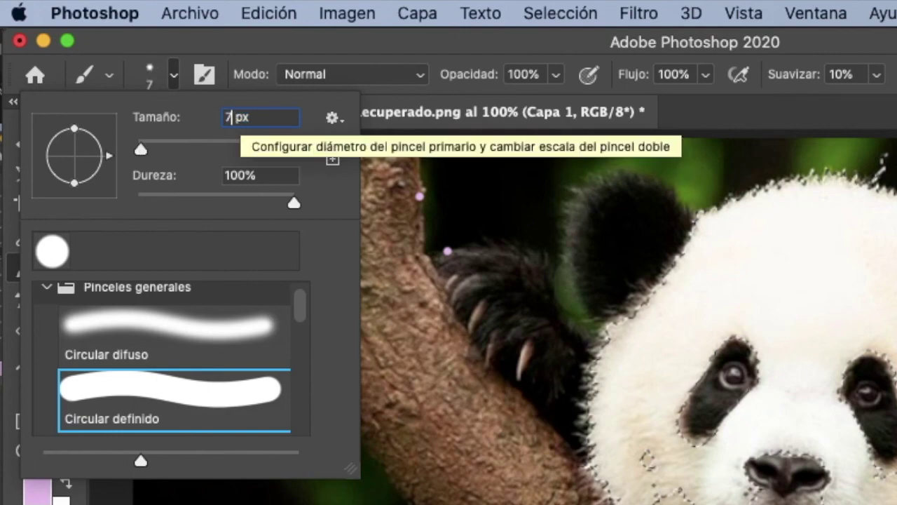
{"action": "type", "text": "1"}
{"action": "key", "text": "Return"}
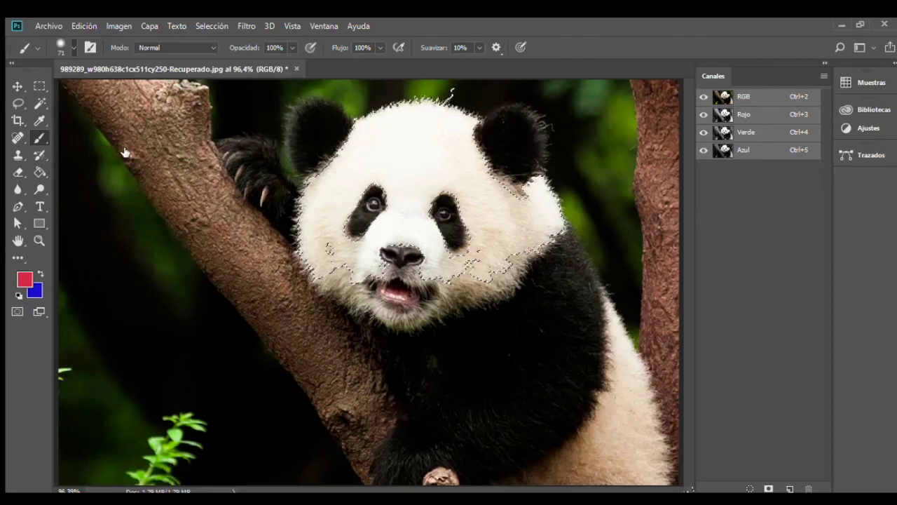
- Scribble red Pencil strokes across the top of the panda's head and compare them with the Quick Mask overlay
{"action": "key", "text": "shift+b"}
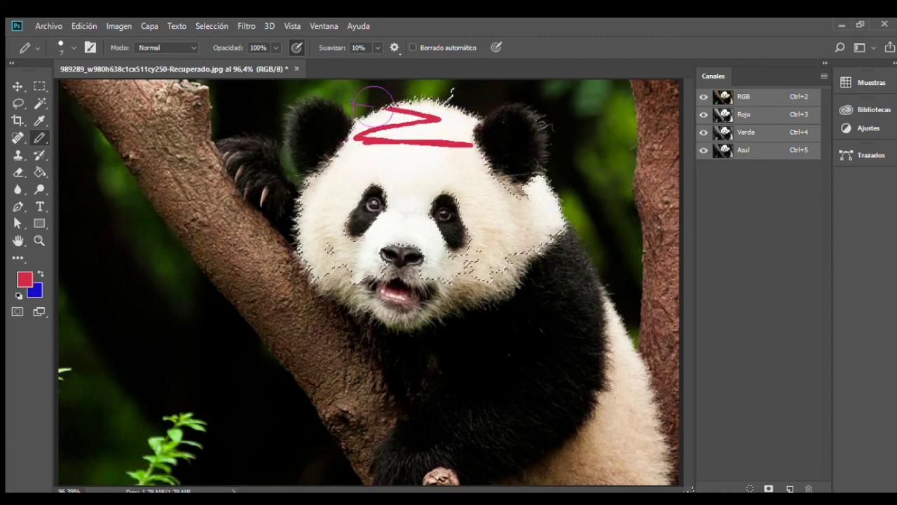
{"action": "left_click_drag", "start_coordinate": [440, 131], "coordinate": [617, 186]}
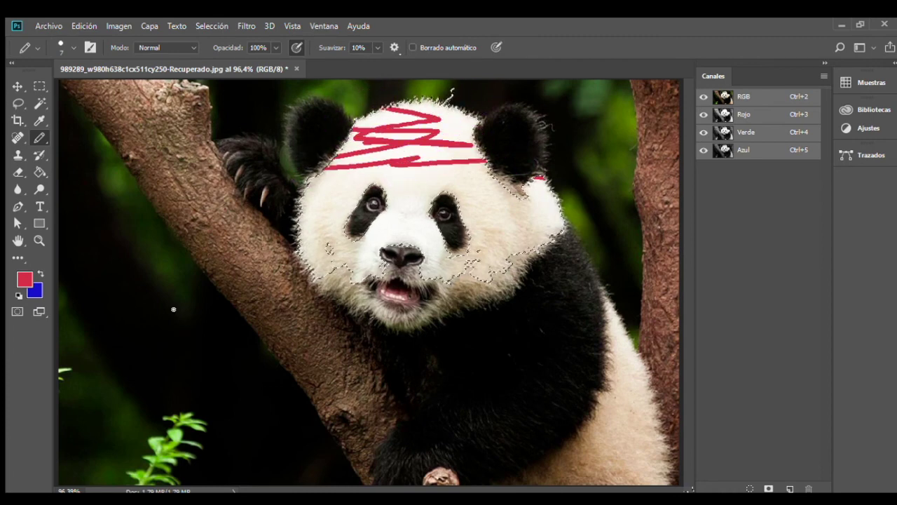
{"action": "left_click", "coordinate": [17, 311]}
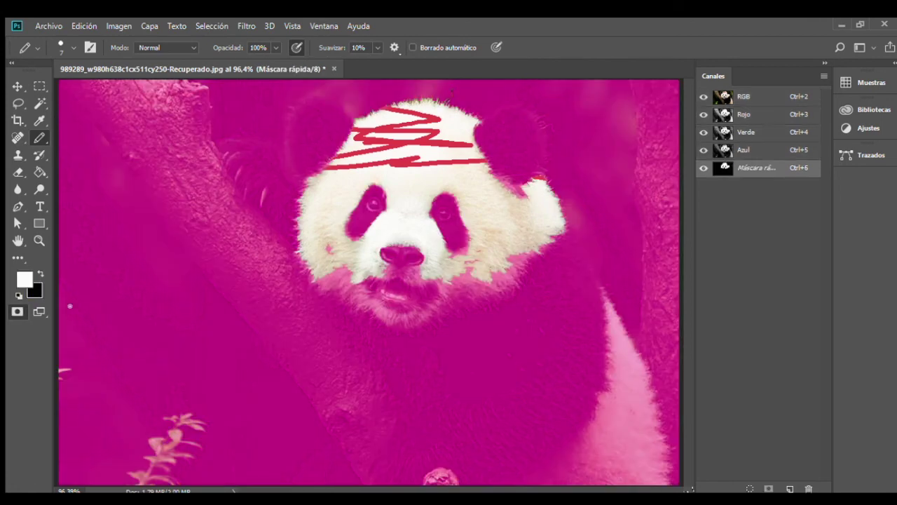
{"action": "key", "text": "q"}
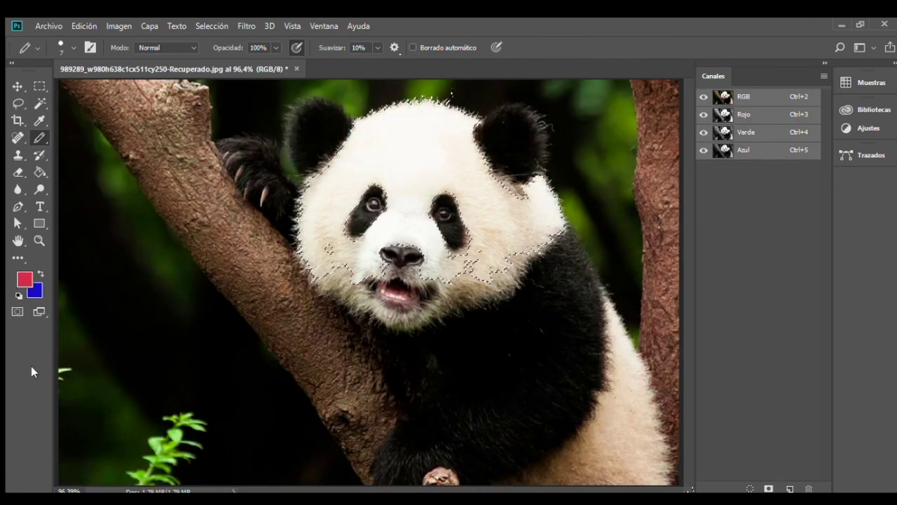
- Enter Quick Mask mode and set the foreground to a light gray for painting with the Pencil
{"action": "left_click", "coordinate": [17, 311]}
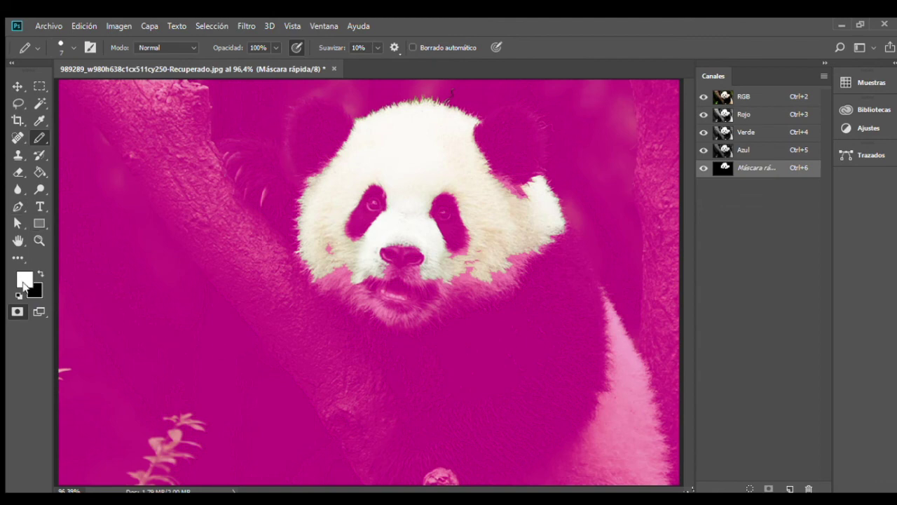
{"action": "left_click", "coordinate": [40, 120]}
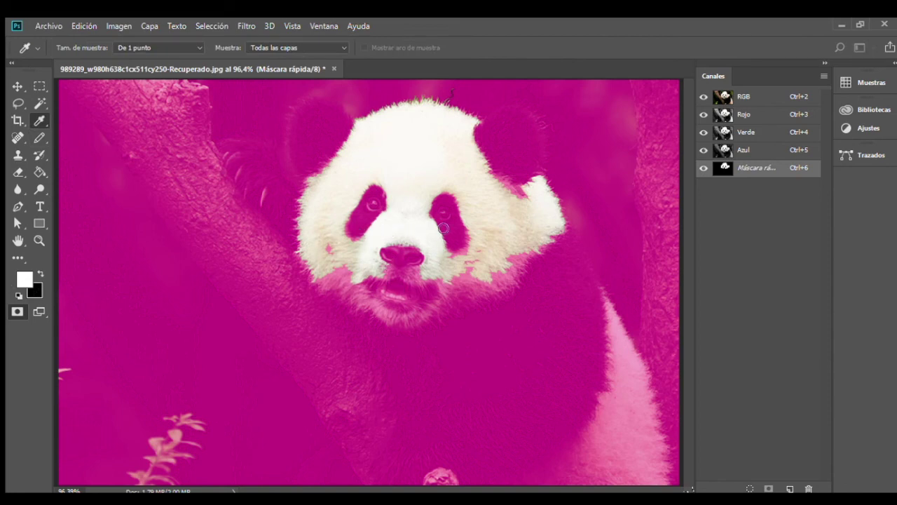
{"action": "key", "text": "b"}
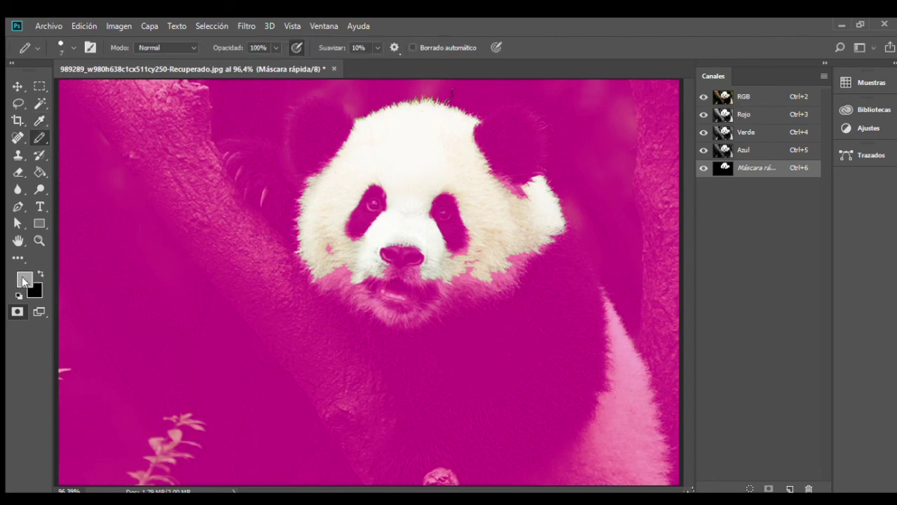
- Try thin gray Pencil strokes across the panda's forehead in the mask, and undo them
{"action": "mouse_move", "coordinate": [350, 124]}
{"action": "left_mouse_down"}
{"action": "mouse_move", "coordinate": [397, 127]}
{"action": "mouse_move", "coordinate": [366, 150]}
{"action": "mouse_move", "coordinate": [476, 132]}
{"action": "mouse_move", "coordinate": [456, 175]}
{"action": "mouse_move", "coordinate": [354, 167]}
{"action": "left_mouse_up"}
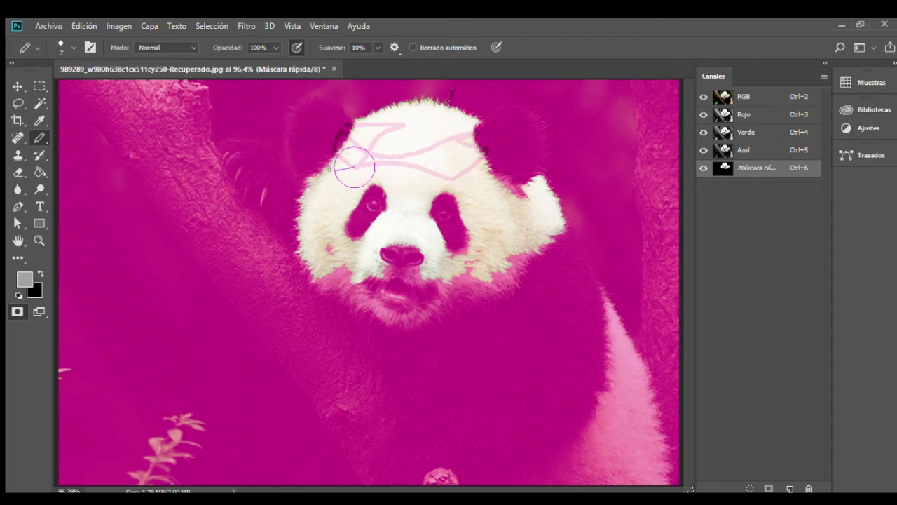
{"action": "mouse_move", "coordinate": [354, 166]}
{"action": "left_mouse_down"}
{"action": "mouse_move", "coordinate": [376, 170]}
{"action": "mouse_move", "coordinate": [385, 125]}
{"action": "mouse_move", "coordinate": [395, 142]}
{"action": "left_mouse_up"}
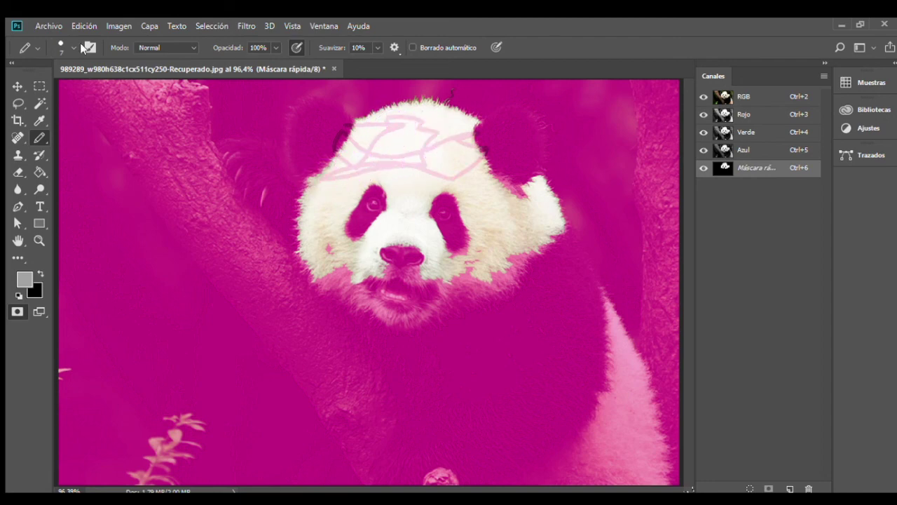
{"action": "key", "text": "ctrl+alt+z"}
{"action": "key", "text": "ctrl+alt+z"}
{"action": "key", "text": "ctrl+alt+z"}
- Paint wide gray bands with a 77 px Pencil over the panda's forehead and ears in the mask, and exit Quick Mask
{"action": "mouse_move", "coordinate": [350, 165]}
{"action": "left_mouse_down"}
{"action": "mouse_move", "coordinate": [477, 133]}
{"action": "mouse_move", "coordinate": [462, 165]}
{"action": "mouse_move", "coordinate": [315, 178]}
{"action": "mouse_move", "coordinate": [425, 165]}
{"action": "mouse_move", "coordinate": [420, 120]}
{"action": "mouse_move", "coordinate": [394, 116]}
{"action": "mouse_move", "coordinate": [390, 130]}
{"action": "left_mouse_up"}
{"action": "key", "text": "bracketright"}
{"action": "mouse_move", "coordinate": [335, 162]}
{"action": "left_mouse_down"}
{"action": "mouse_move", "coordinate": [372, 164]}
{"action": "mouse_move", "coordinate": [369, 146]}
{"action": "mouse_move", "coordinate": [455, 160]}
{"action": "mouse_move", "coordinate": [344, 162]}
{"action": "mouse_move", "coordinate": [322, 136]}
{"action": "mouse_move", "coordinate": [566, 162]}
{"action": "mouse_move", "coordinate": [320, 190]}
{"action": "mouse_move", "coordinate": [280, 179]}
{"action": "mouse_move", "coordinate": [510, 192]}
{"action": "mouse_move", "coordinate": [578, 179]}
{"action": "left_mouse_up"}
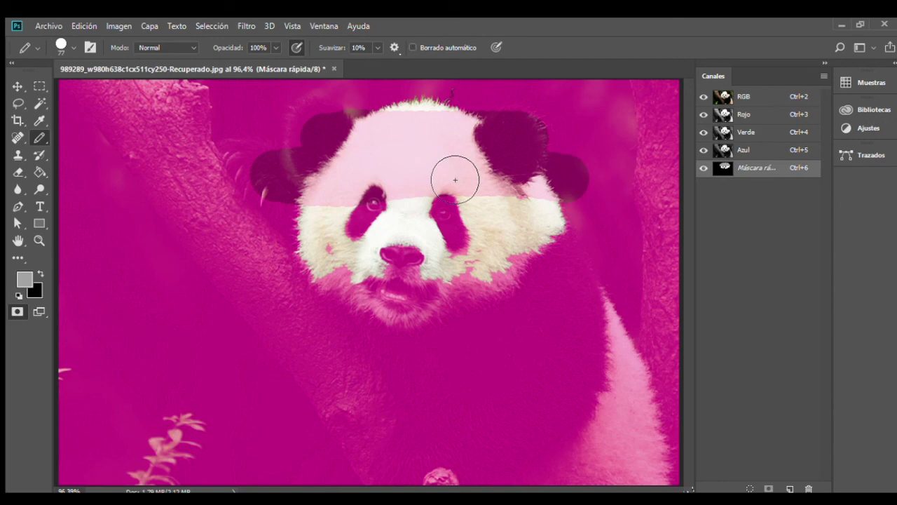
{"action": "left_click", "coordinate": [584, 177]}
{"action": "left_click", "coordinate": [17, 313]}
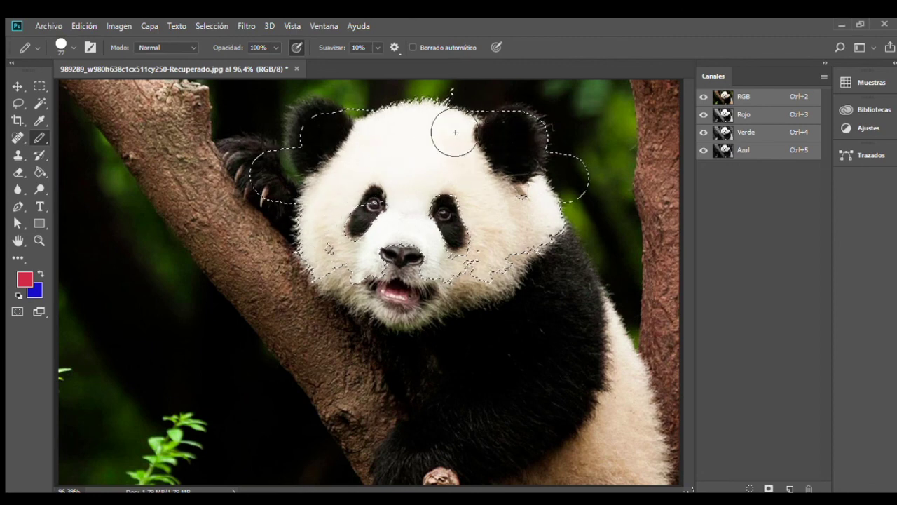
- Swap the foreground to blue, paint over the whole selected head area, and view the result under the Quick Mask
{"action": "left_click", "coordinate": [39, 273]}
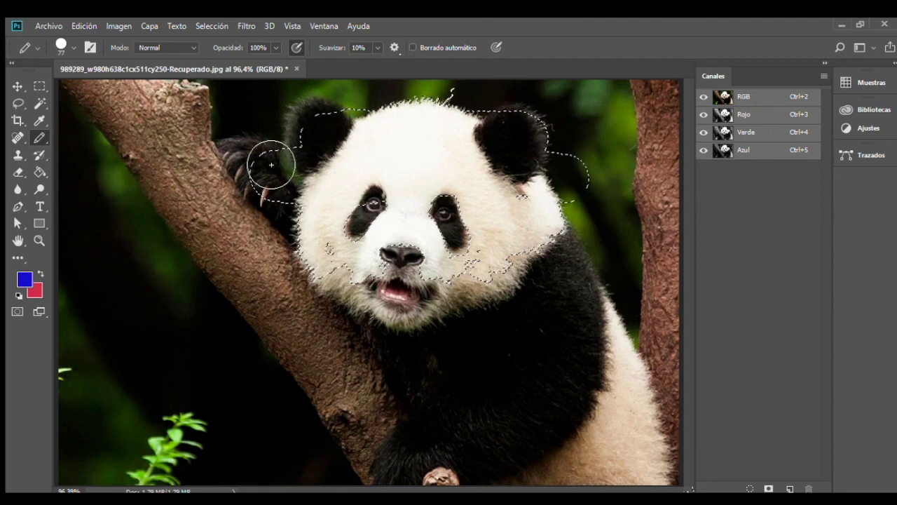
{"action": "left_click_drag", "start_coordinate": [414, 256], "coordinate": [422, 258]}
{"action": "mouse_move", "coordinate": [455, 288]}
{"action": "left_mouse_down"}
{"action": "mouse_move", "coordinate": [586, 236]}
{"action": "mouse_move", "coordinate": [516, 221]}
{"action": "left_mouse_up"}
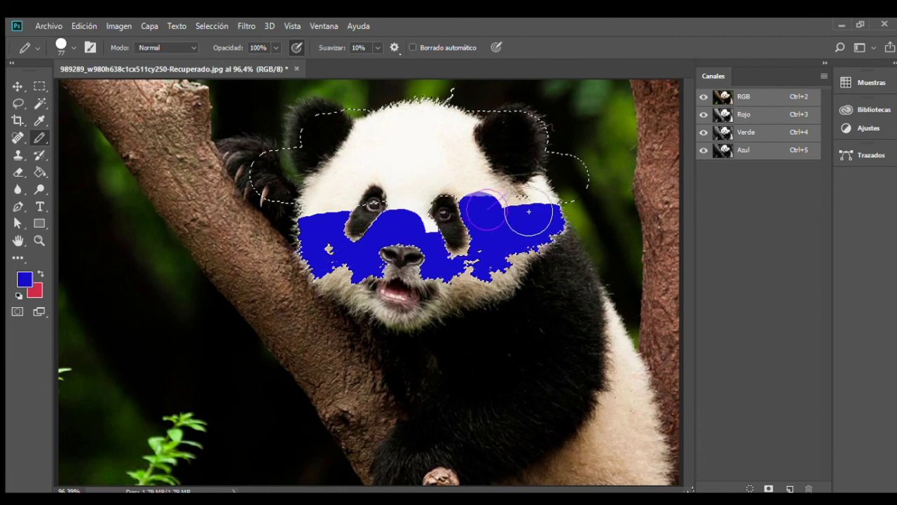
{"action": "left_click_drag", "start_coordinate": [586, 222], "coordinate": [511, 181]}
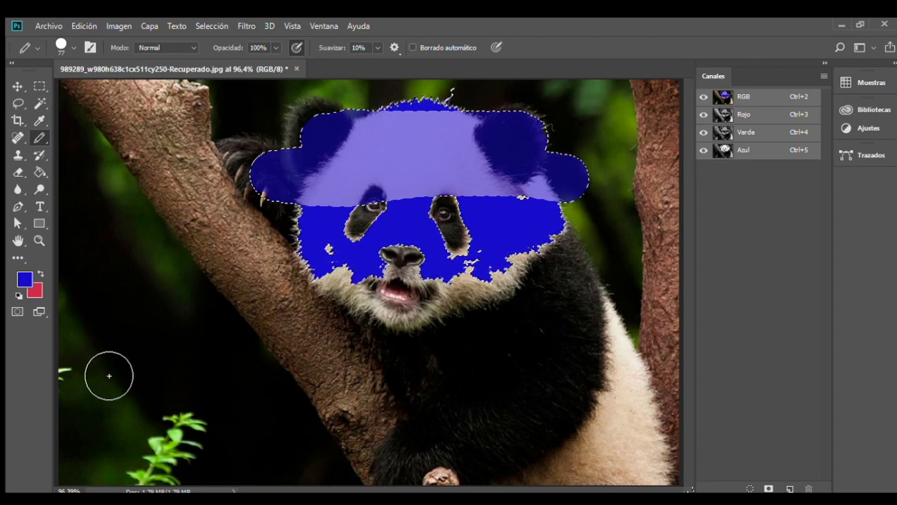
{"action": "left_click", "coordinate": [17, 311]}
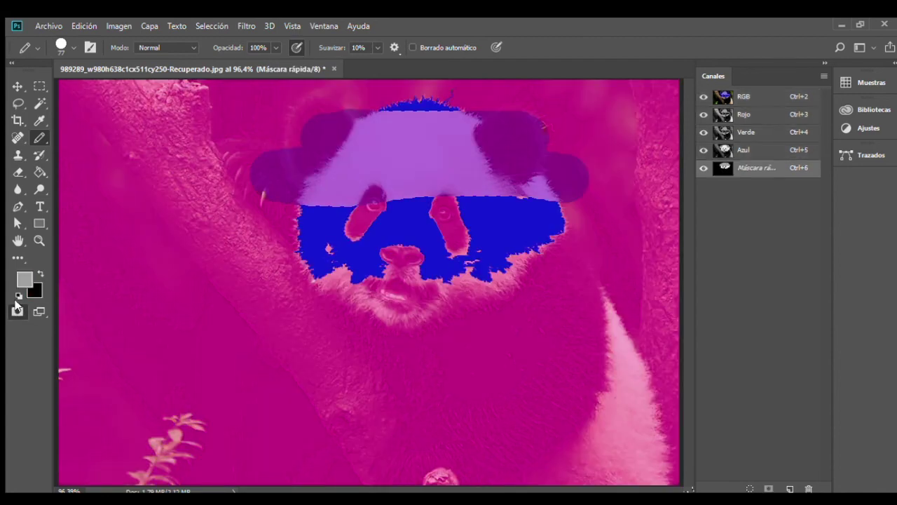
- Exit the Quick Mask, open its options, and set the mask overlay opacity to 50%
{"action": "left_click", "coordinate": [14, 312]}
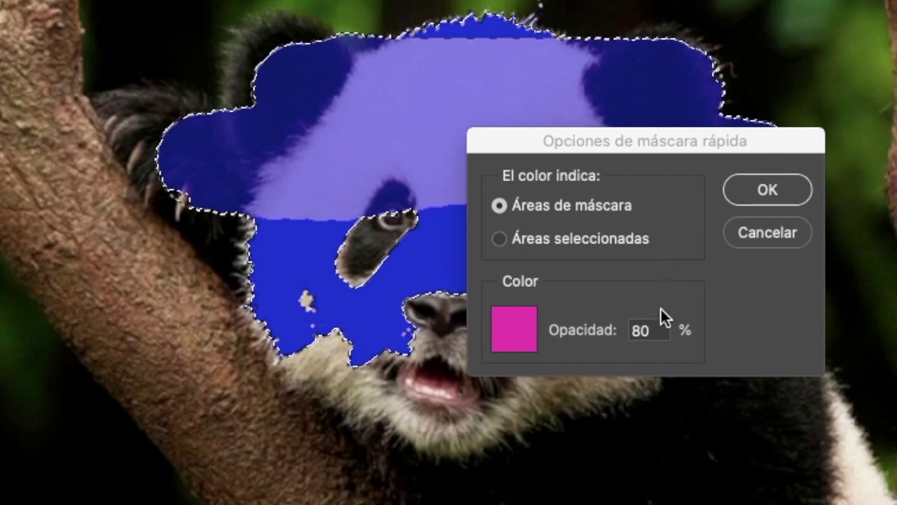
{"action": "left_click", "coordinate": [656, 333]}
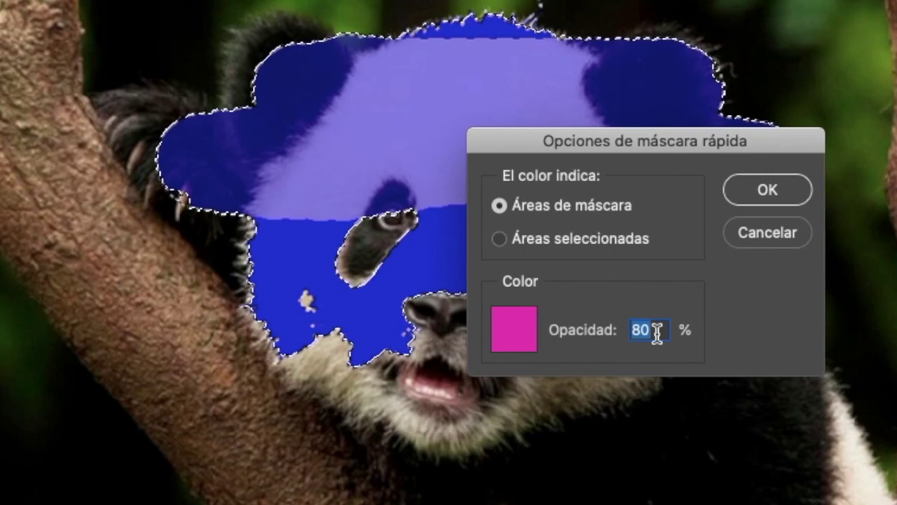
{"action": "type", "text": "50"}
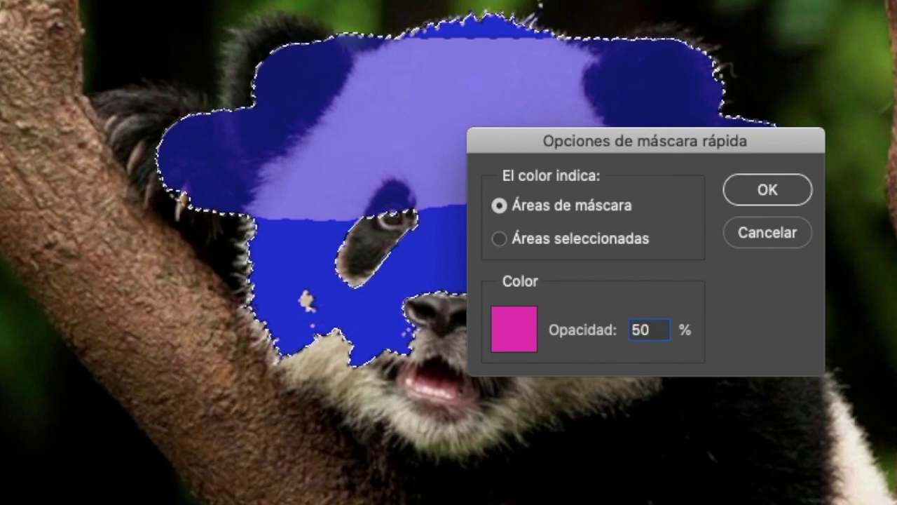
{"action": "double_click", "coordinate": [668, 334]}
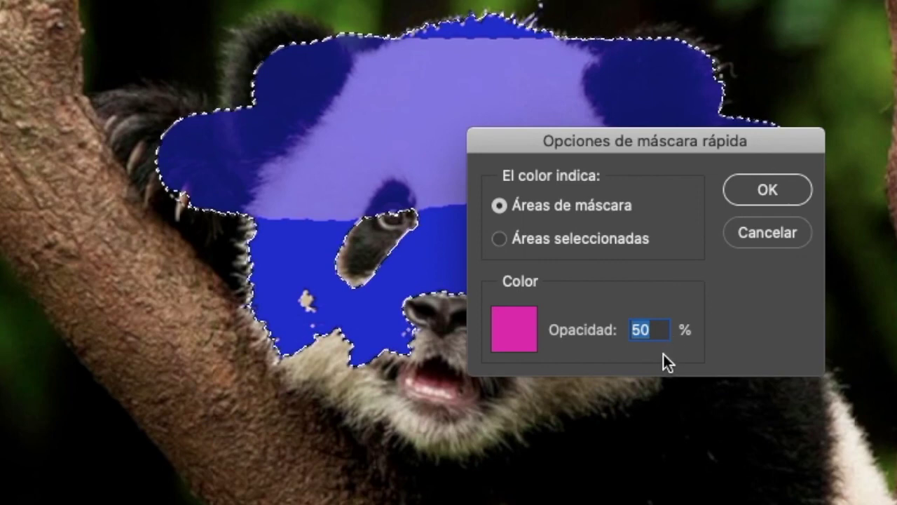
- Try other hues for the Quick Mask overlay colour, and confirm the picker with the original magenta restored
{"action": "left_click", "coordinate": [531, 337]}
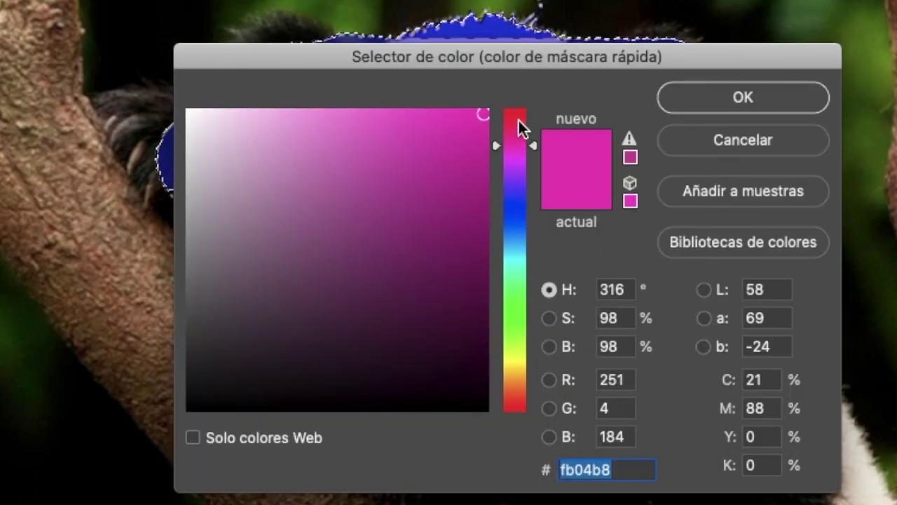
{"action": "mouse_move", "coordinate": [518, 119]}
{"action": "left_mouse_down"}
{"action": "mouse_move", "coordinate": [526, 334]}
{"action": "mouse_move", "coordinate": [516, 191]}
{"action": "mouse_move", "coordinate": [383, 200]}
{"action": "mouse_move", "coordinate": [256, 255]}
{"action": "mouse_move", "coordinate": [262, 292]}
{"action": "mouse_move", "coordinate": [407, 154]}
{"action": "mouse_move", "coordinate": [451, 154]}
{"action": "left_mouse_up"}
{"action": "left_click", "coordinate": [513, 161]}
{"action": "mouse_move", "coordinate": [510, 160]}
{"action": "left_mouse_down"}
{"action": "mouse_move", "coordinate": [513, 144]}
{"action": "mouse_move", "coordinate": [514, 165]}
{"action": "left_mouse_up"}
{"action": "left_click", "coordinate": [563, 190]}
{"action": "left_click", "coordinate": [741, 98]}
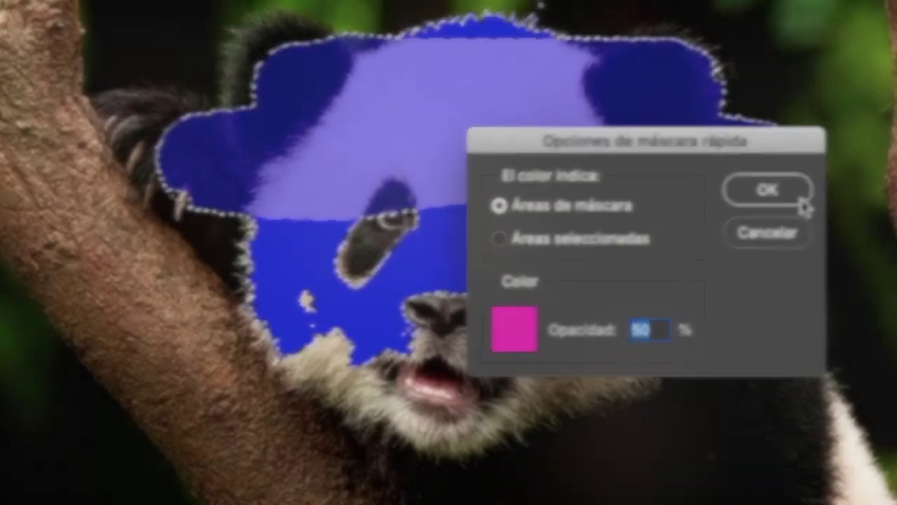